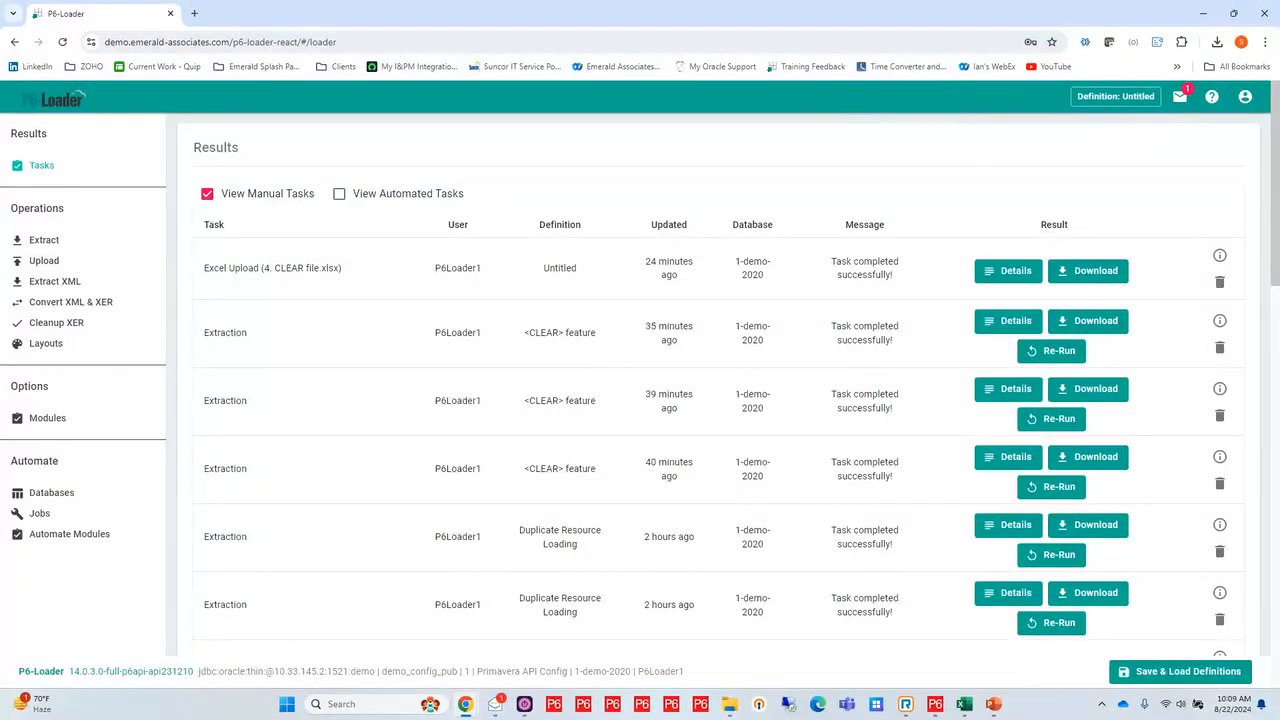
key("alt+Tab")
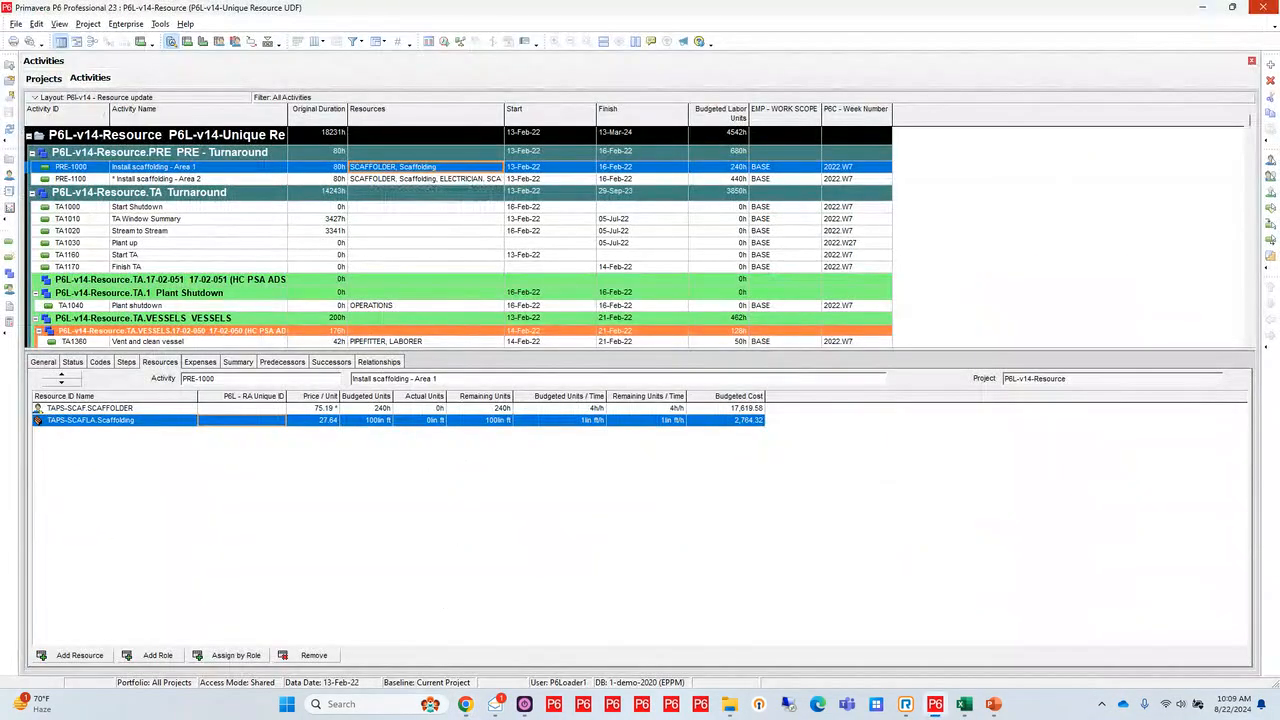
key("alt+Tab")
key("alt+Tab")
key("alt+Tab")
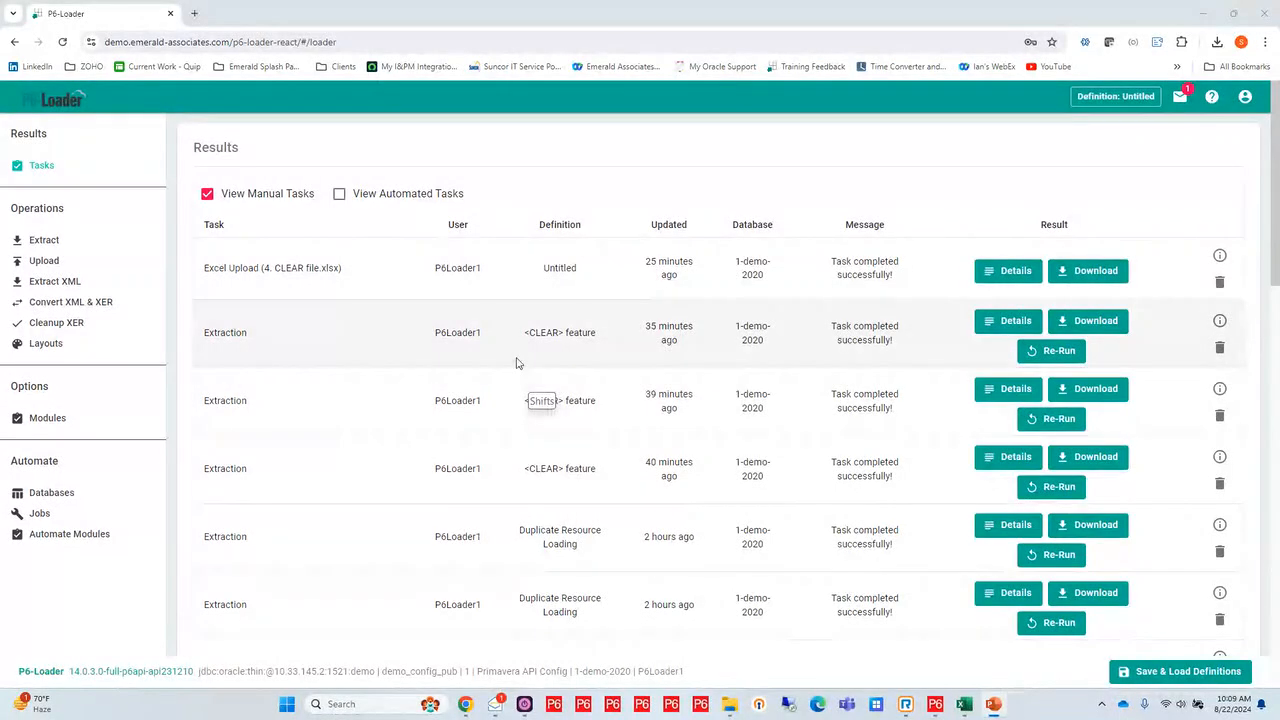
Step: Open the P6-to-Excel extraction setup and examine the modules available under USAGE
left_click(44, 240)
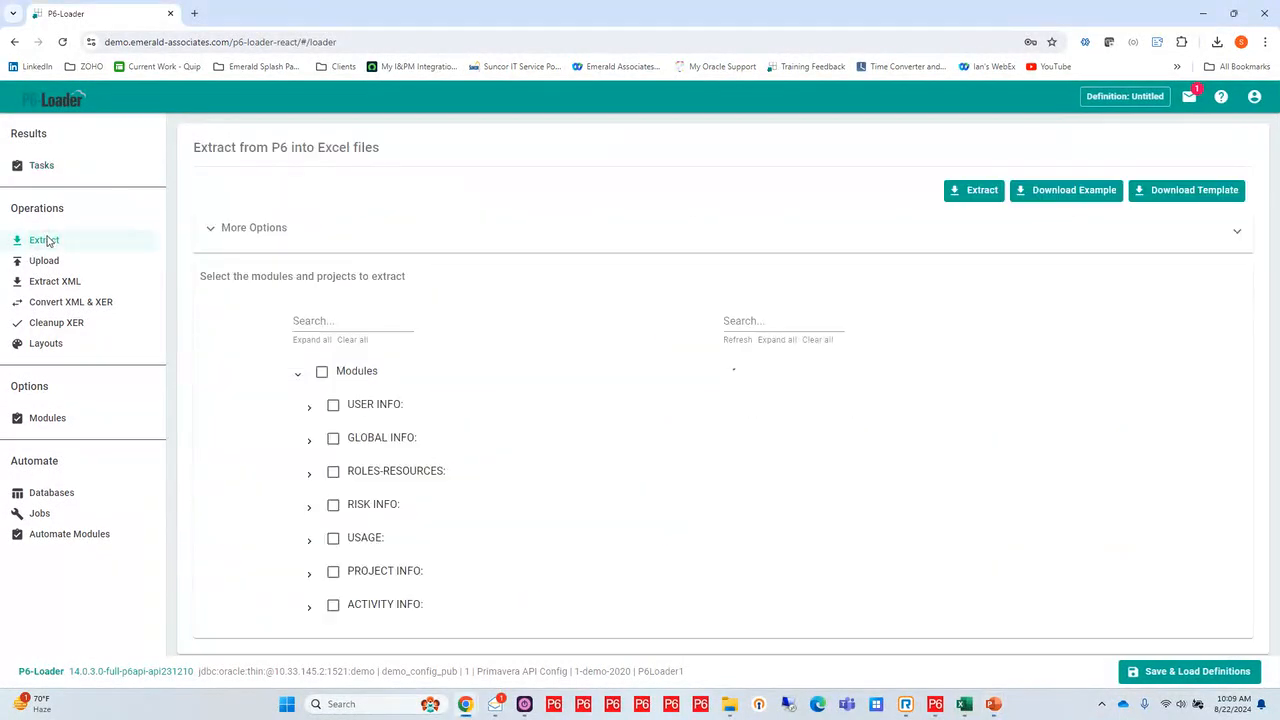
scroll(524, 378, "down", 1)
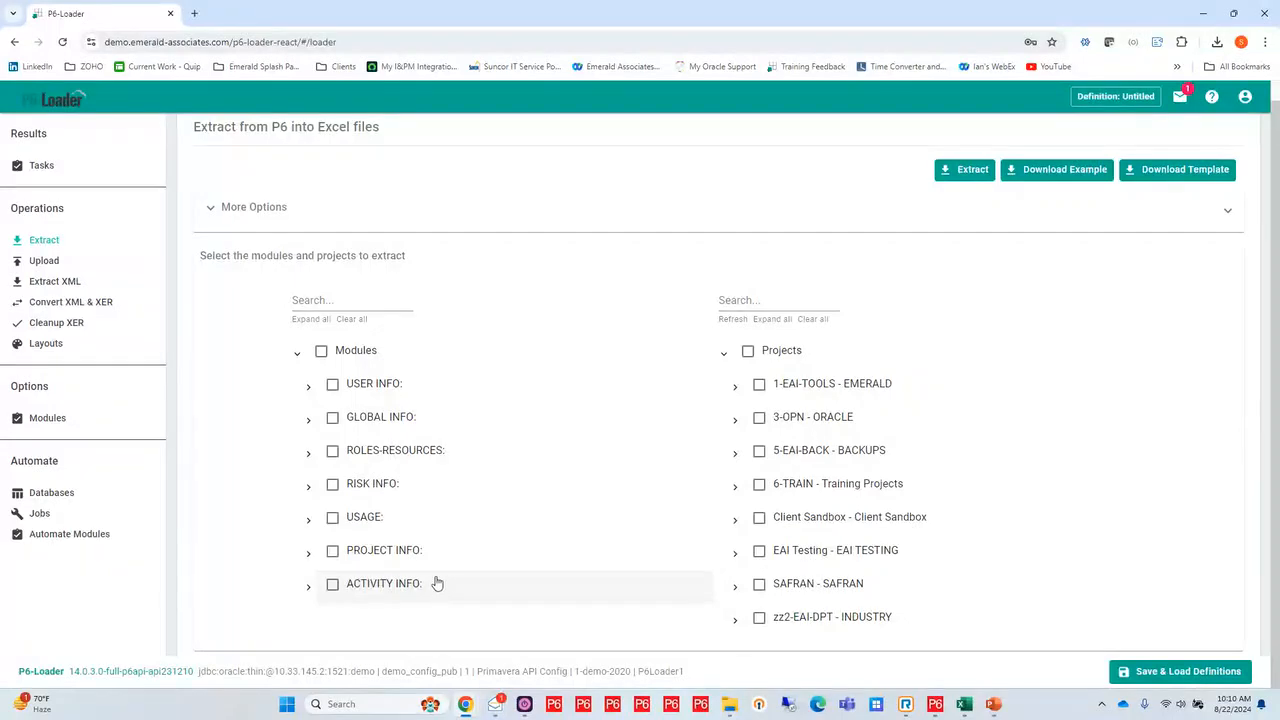
left_click(308, 522)
scroll(290, 510, "down", 2)
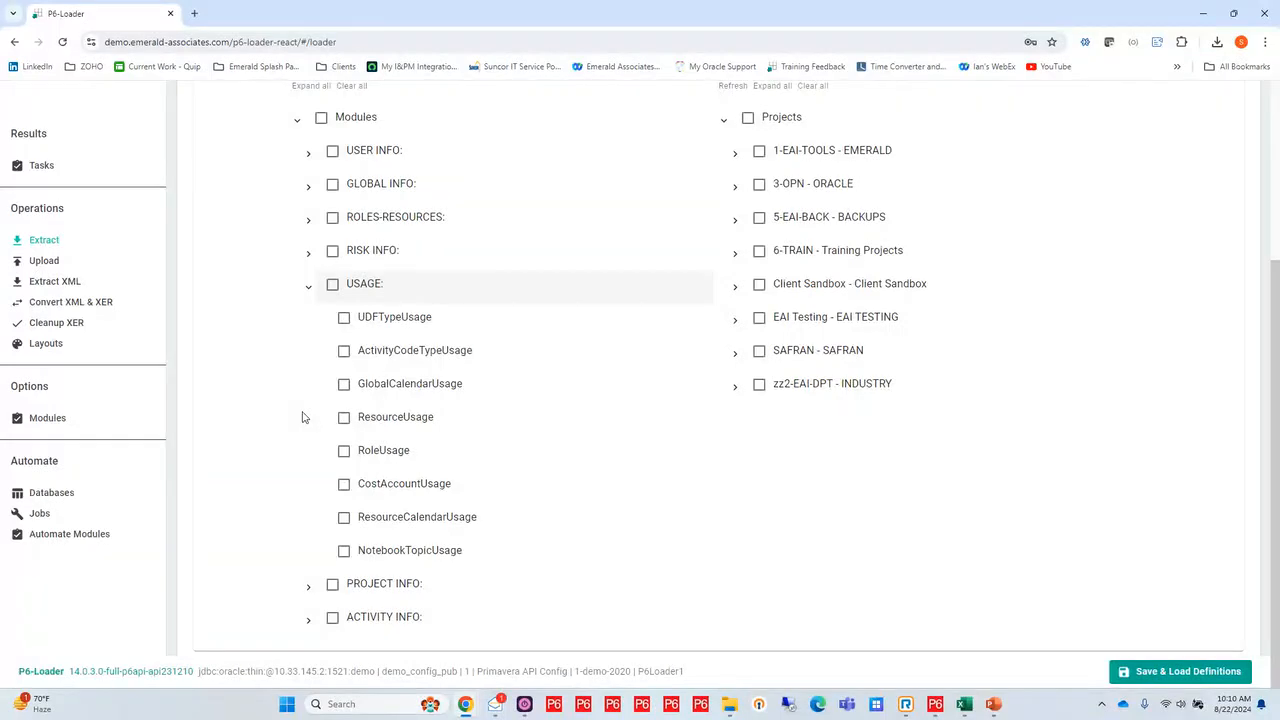
left_click(309, 291)
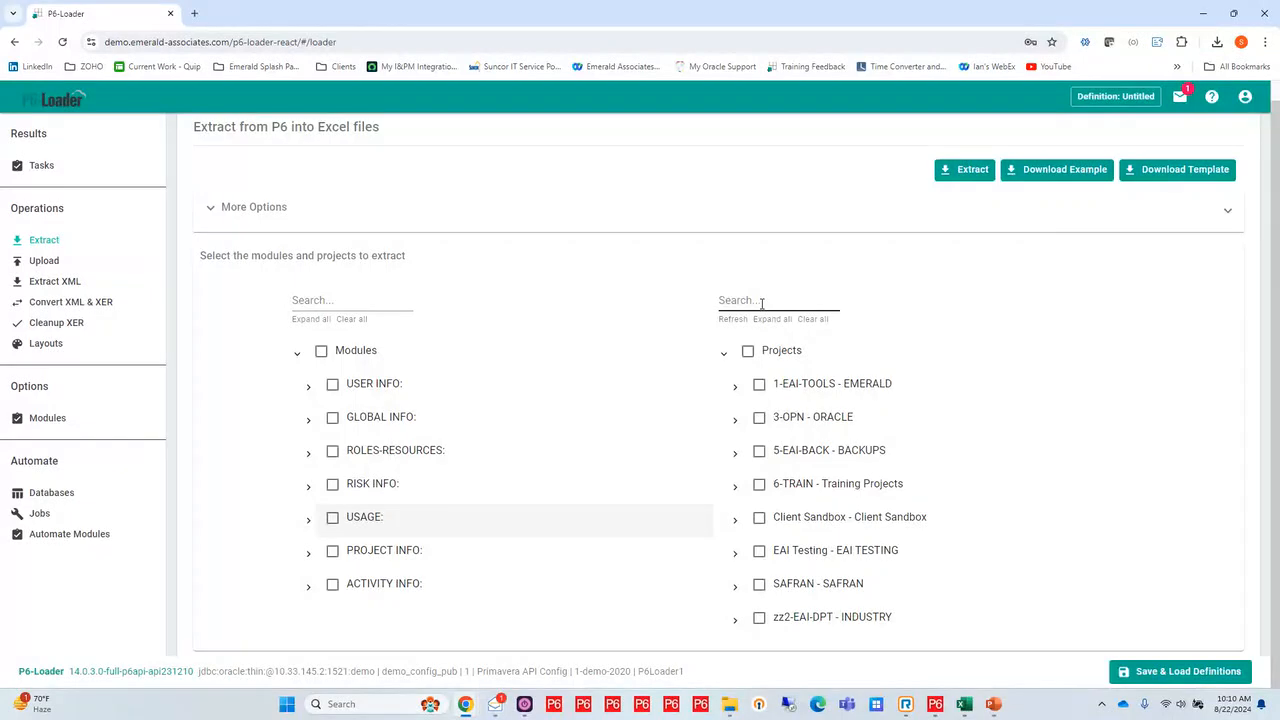
Step: Browse the project tree through 1-EAI-TOOLS and P6-Loader to the projects under 1-EAI-P6Load-Demo
left_click(736, 389)
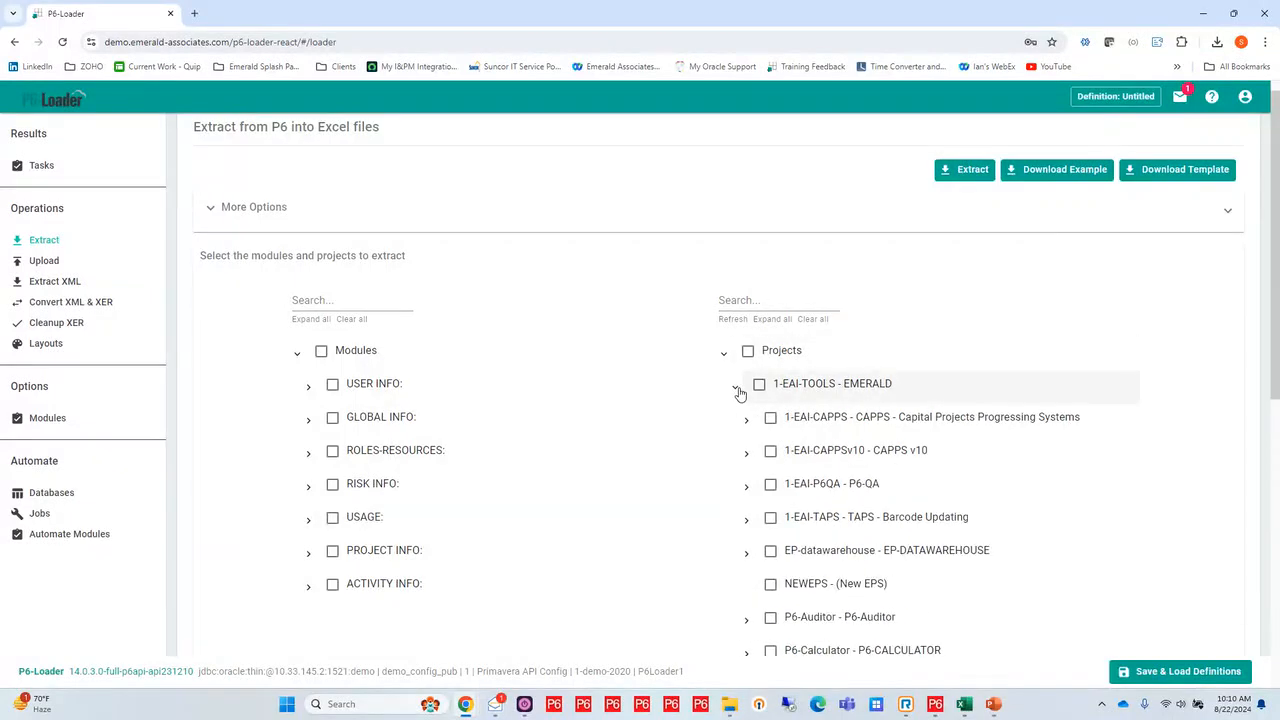
scroll(689, 451, "down", 2)
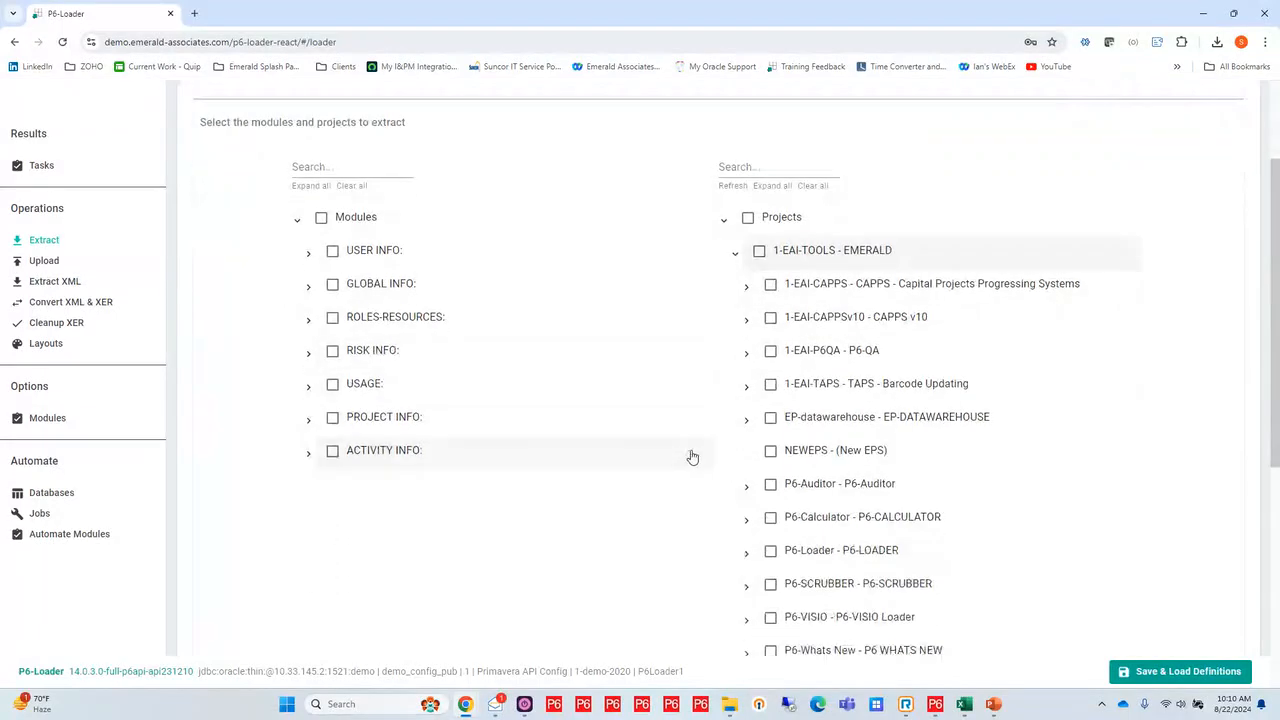
left_click(746, 552)
scroll(702, 443, "down", 4)
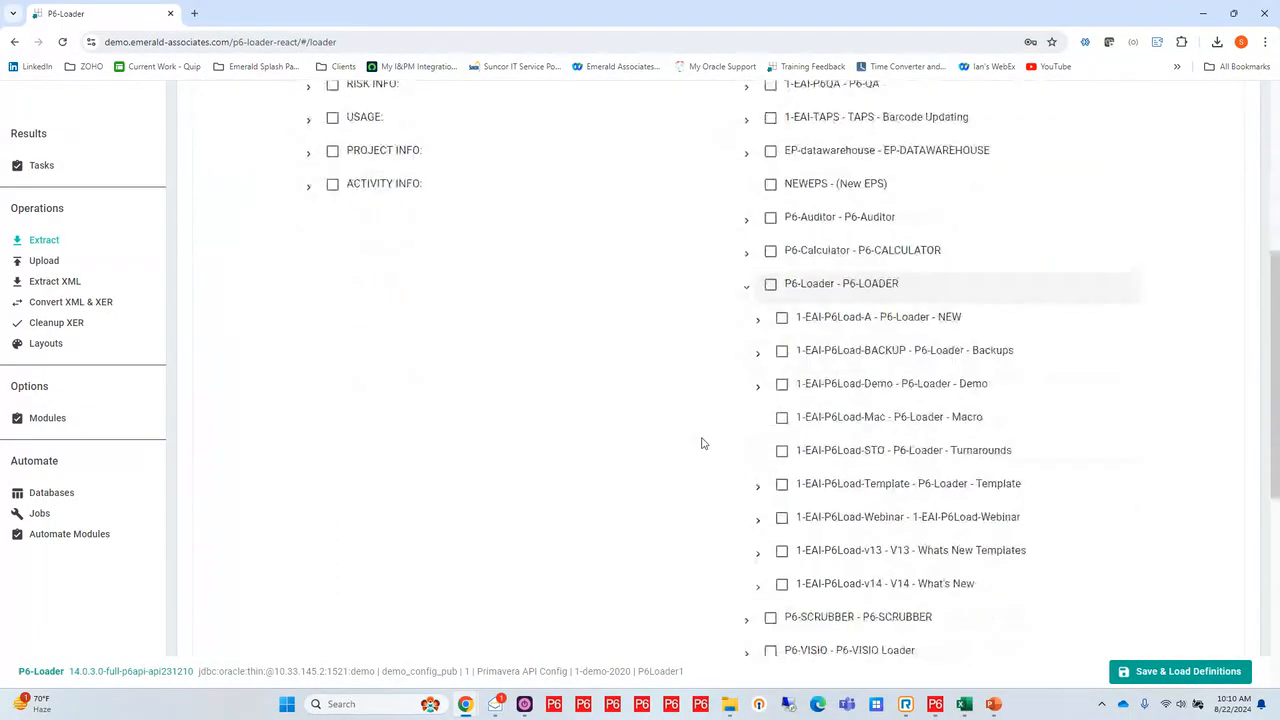
left_click(758, 386)
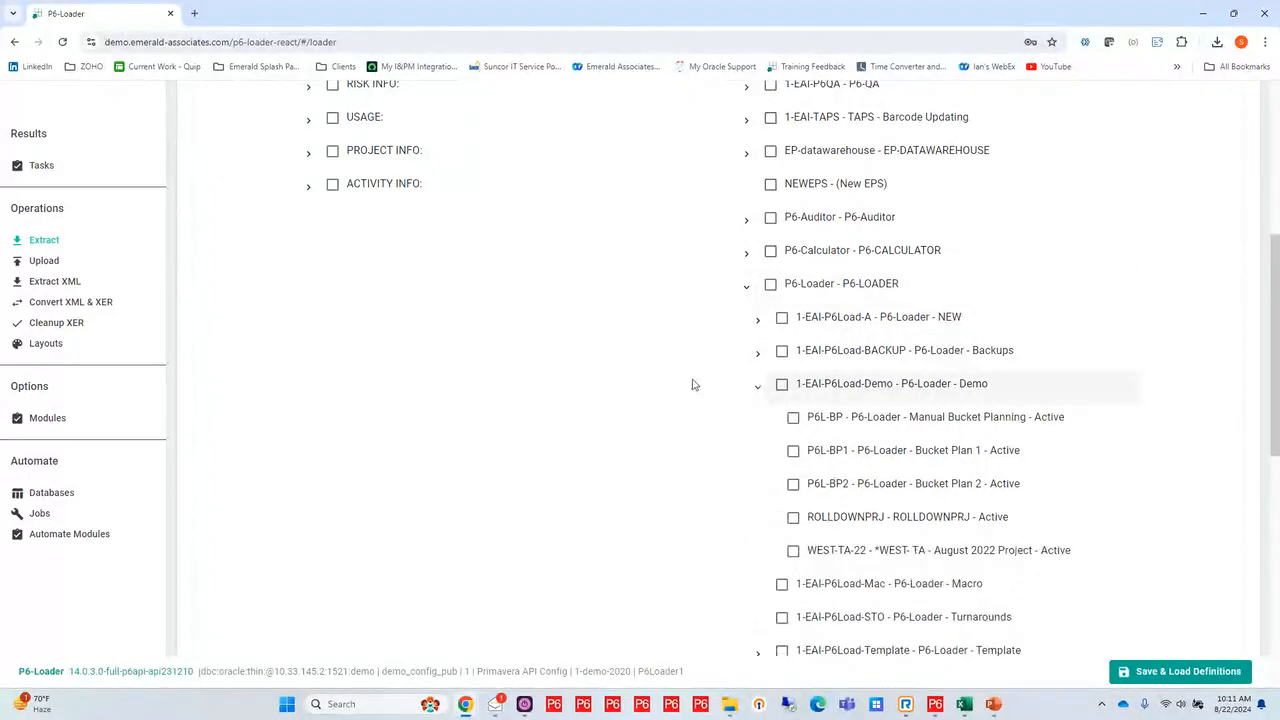
scroll(606, 380, "down", 3)
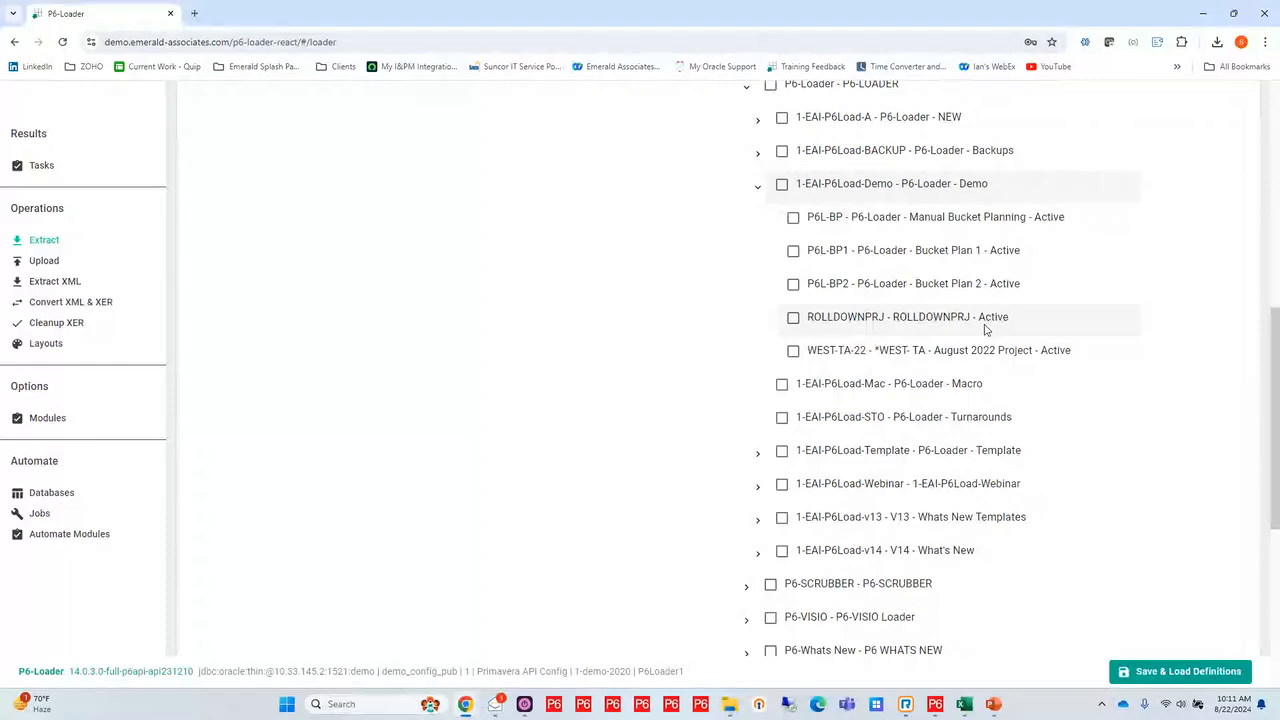
scroll(985, 330, "up", 10)
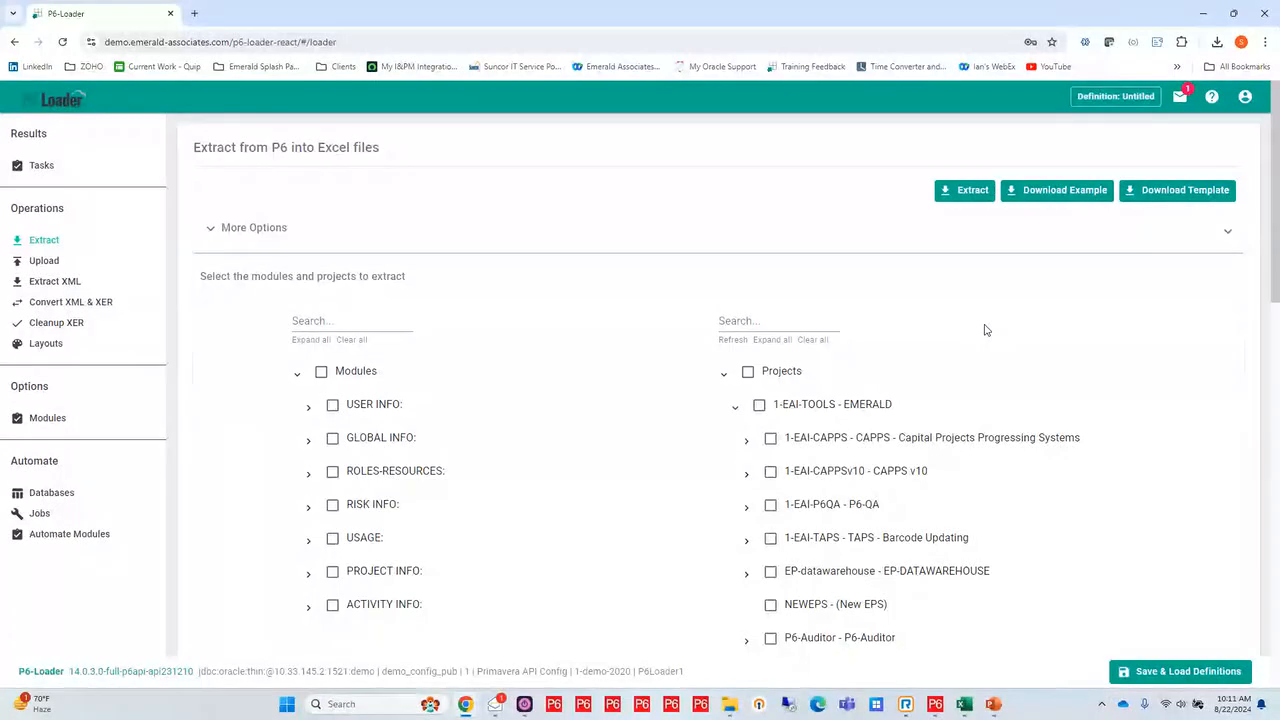
Step: Switch to Primavera P6 Professional to view the resource assignments of activity PRE-1000
mouse_move(995, 706)
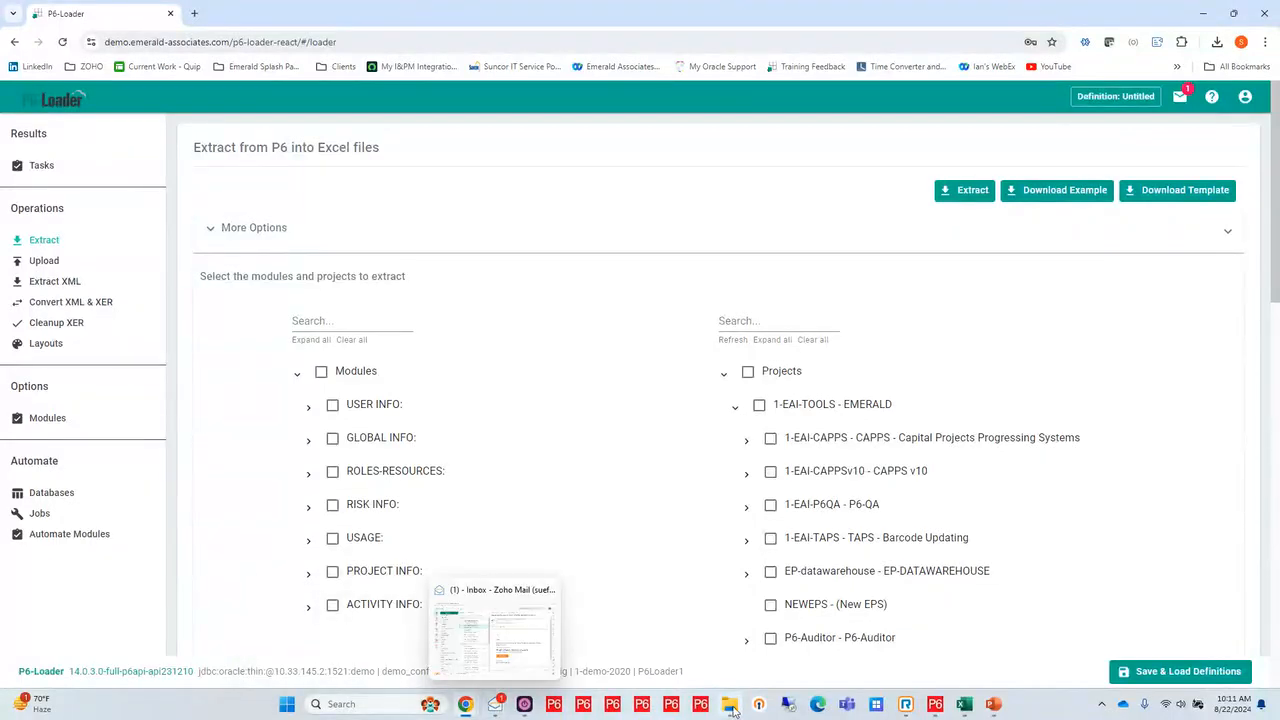
left_click(934, 708)
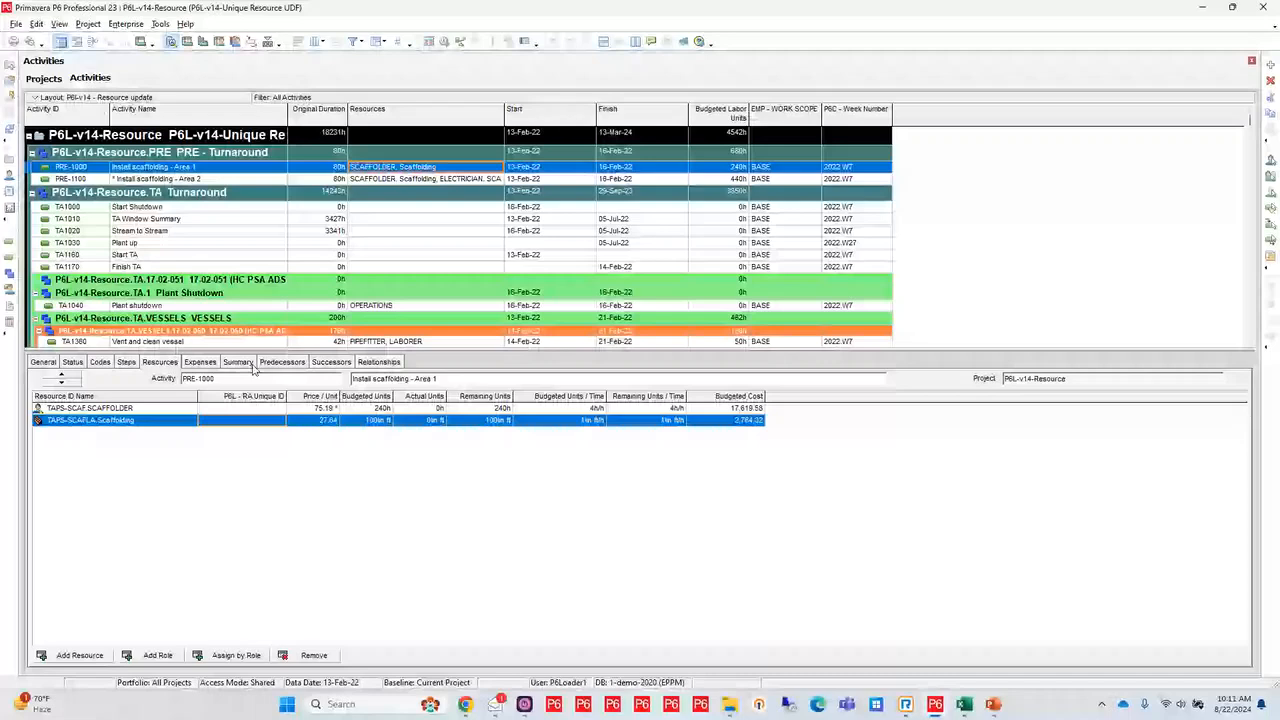
key("Down")
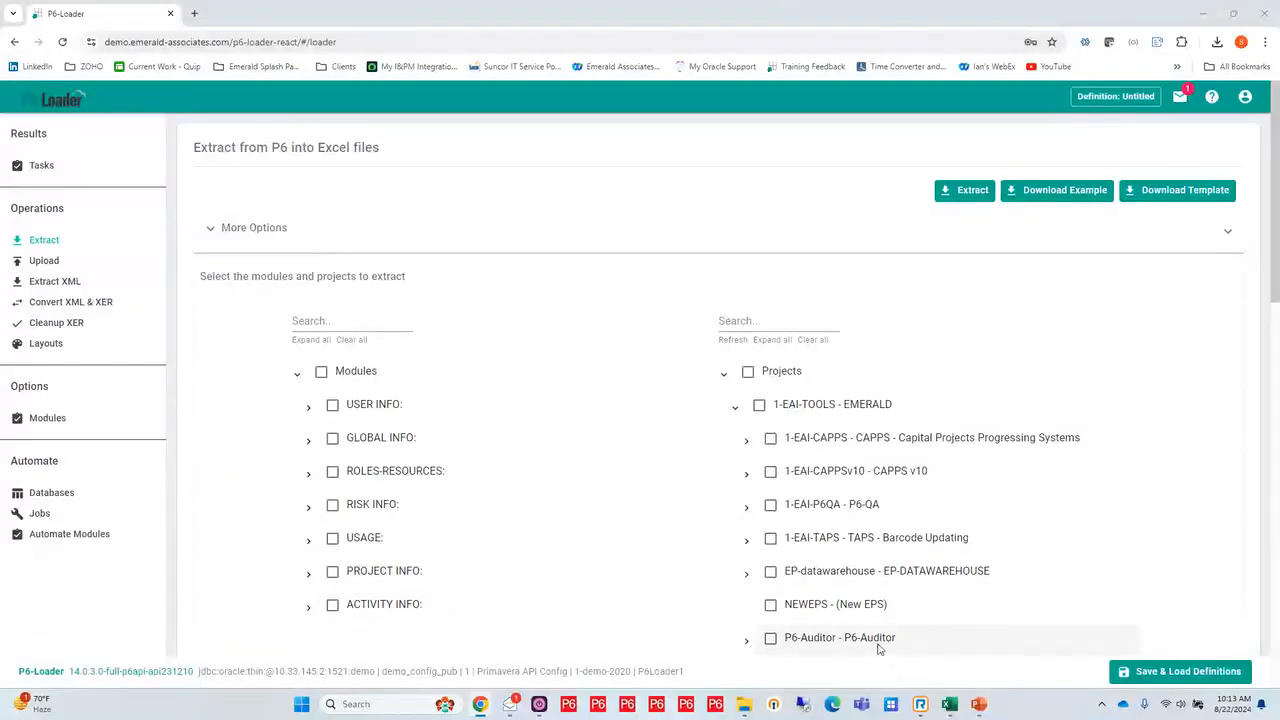
Step: Start P6 Professional 23 and log in with the account password
left_click(628, 706)
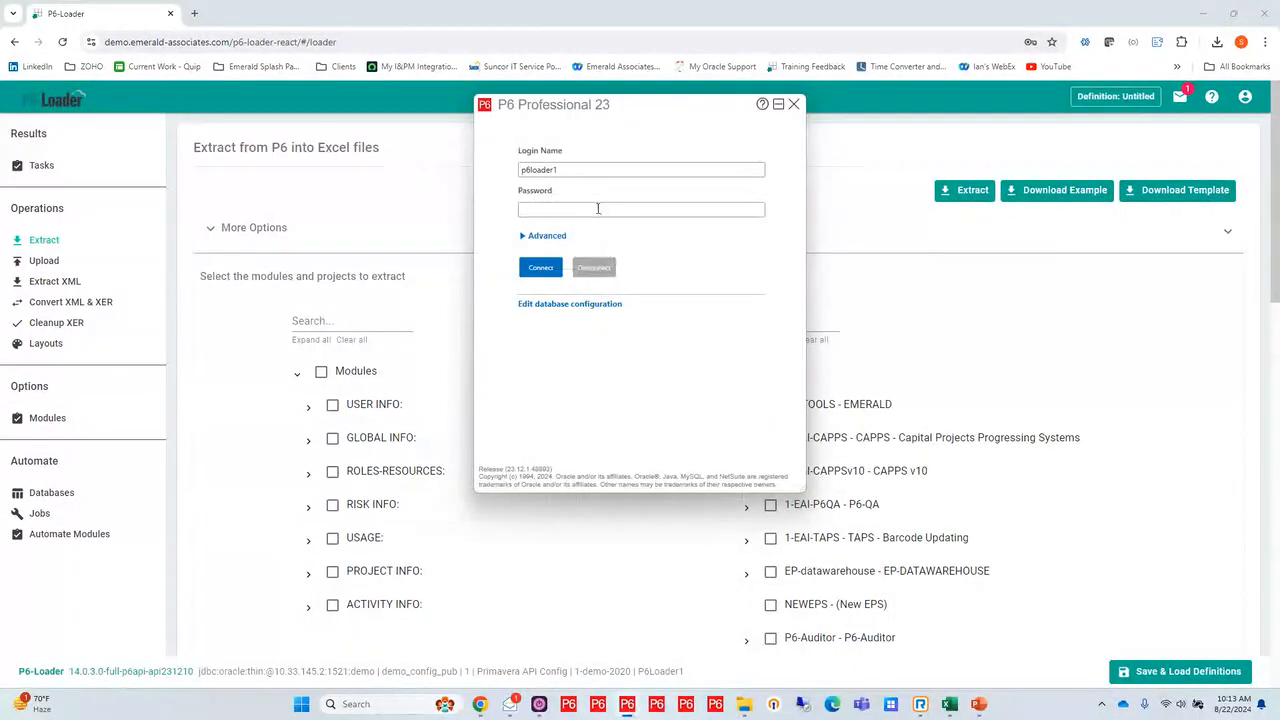
left_click(598, 208)
type("*******")
key("Return")
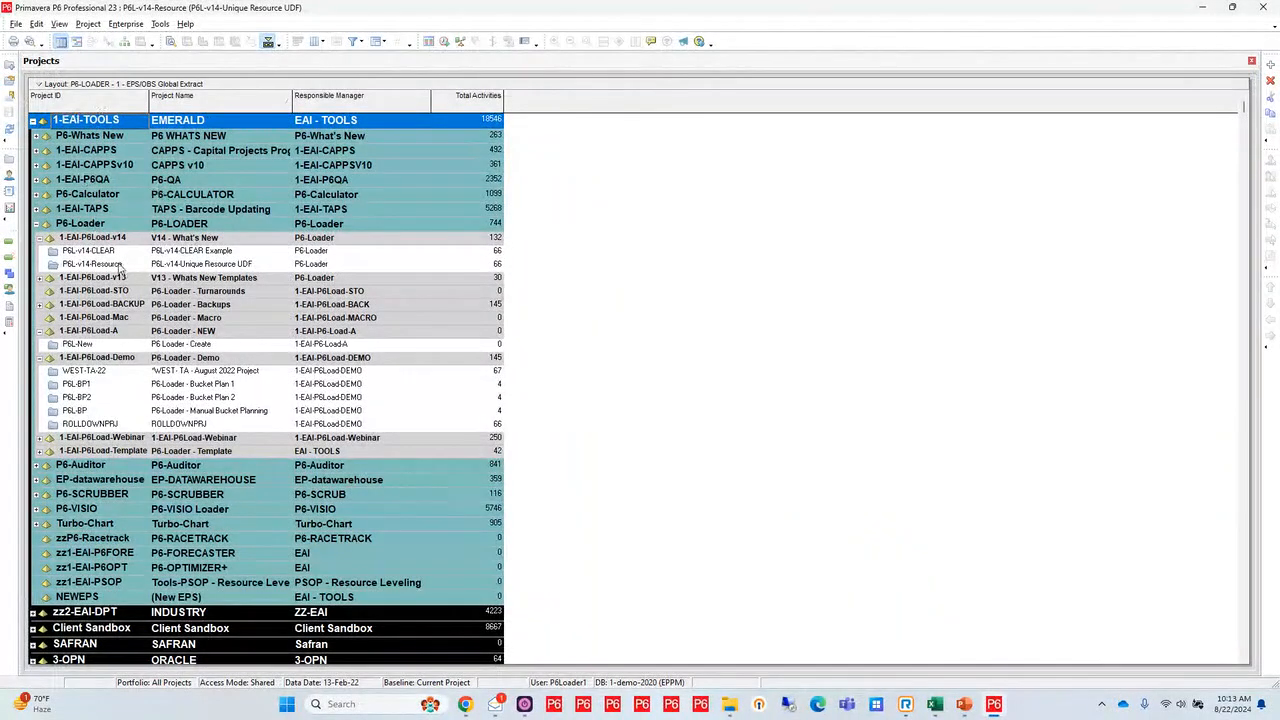
Step: Show the activities of P6L-v14-Resource and examine the resources assigned to PRE-1100, Install scaffolding - Area 2
left_click(9, 243)
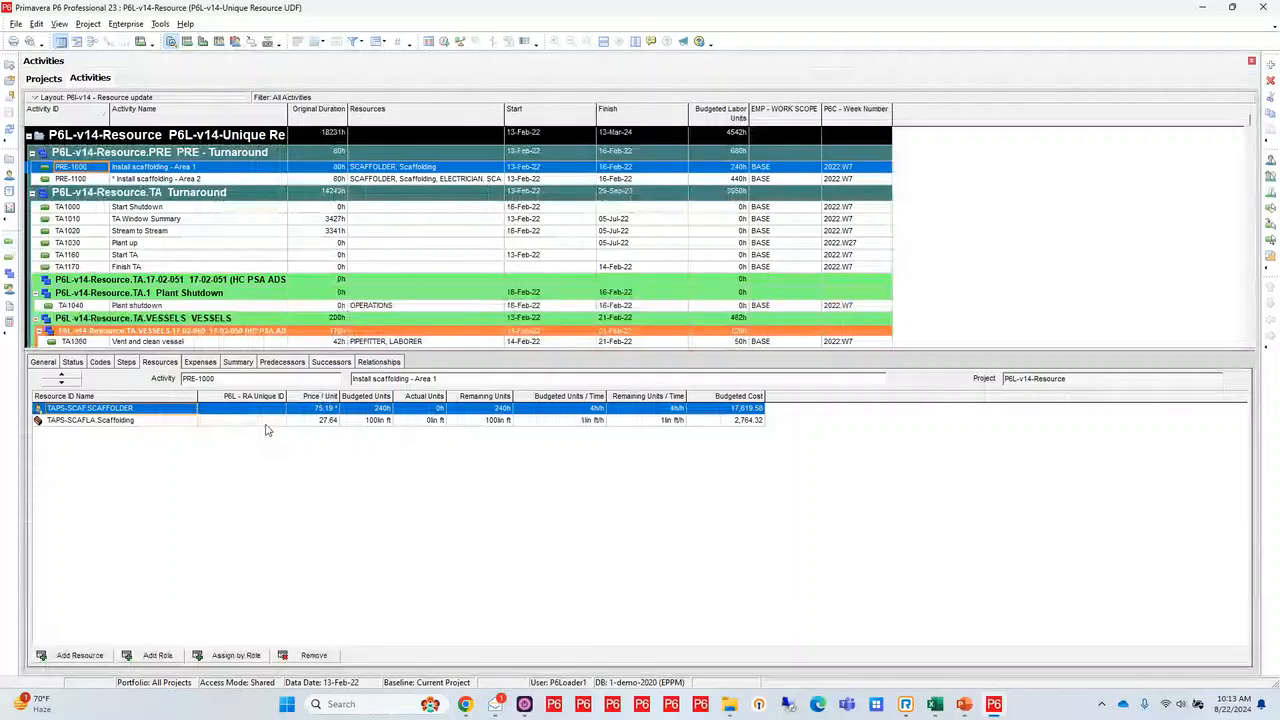
left_click(238, 181)
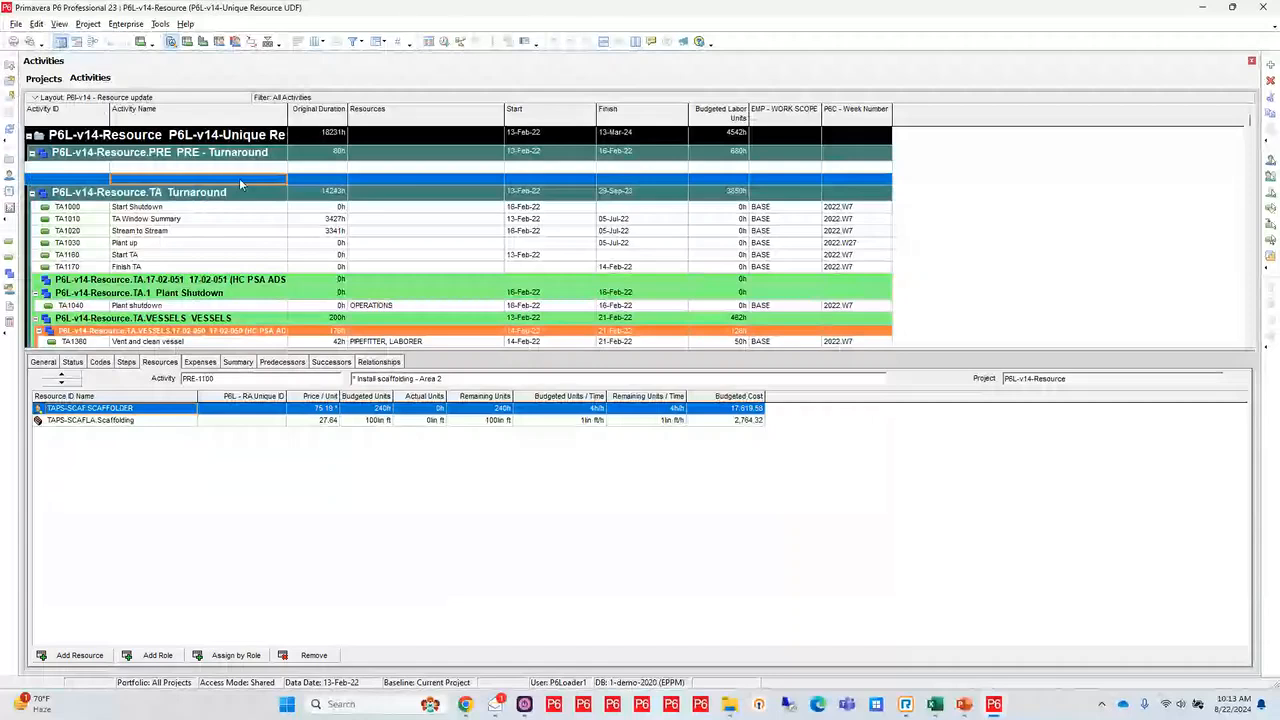
left_click(160, 206)
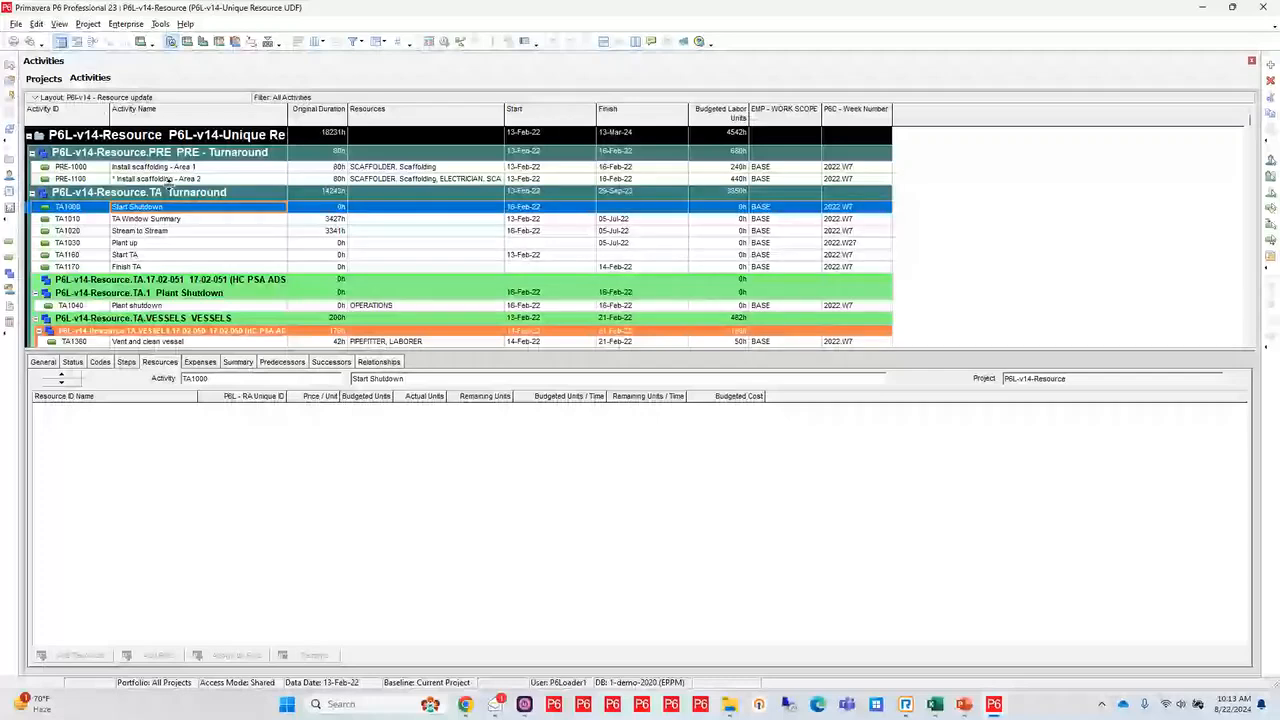
left_click(172, 179)
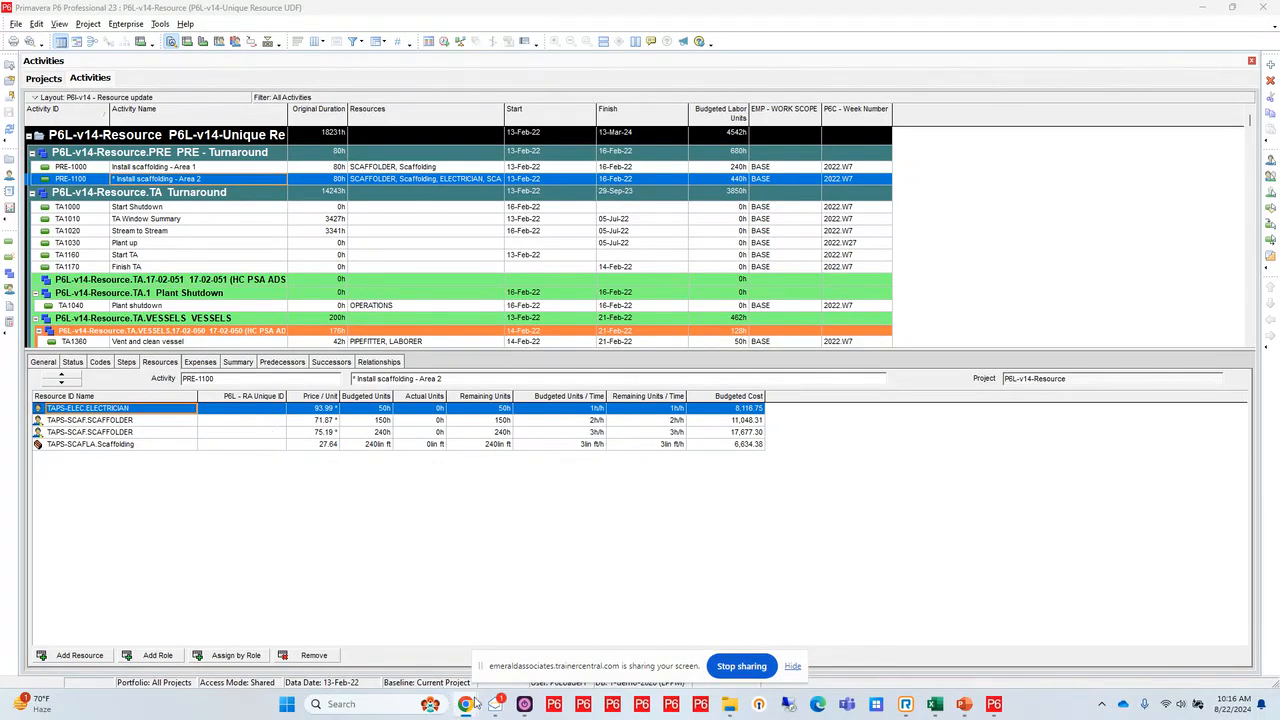
Step: Switch back to P6-Loader in the browser and load the Duplicate Resource Loading definition
mouse_move(474, 702)
left_click(466, 664)
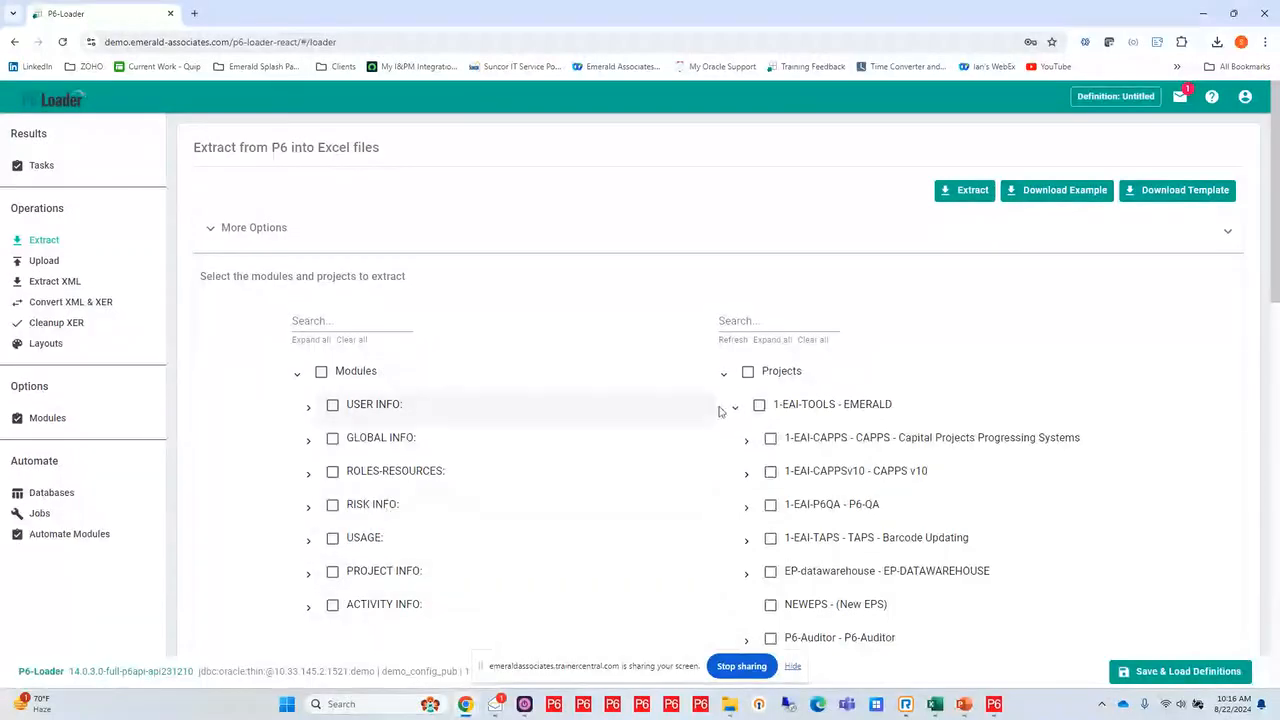
scroll(542, 396, "down", 3)
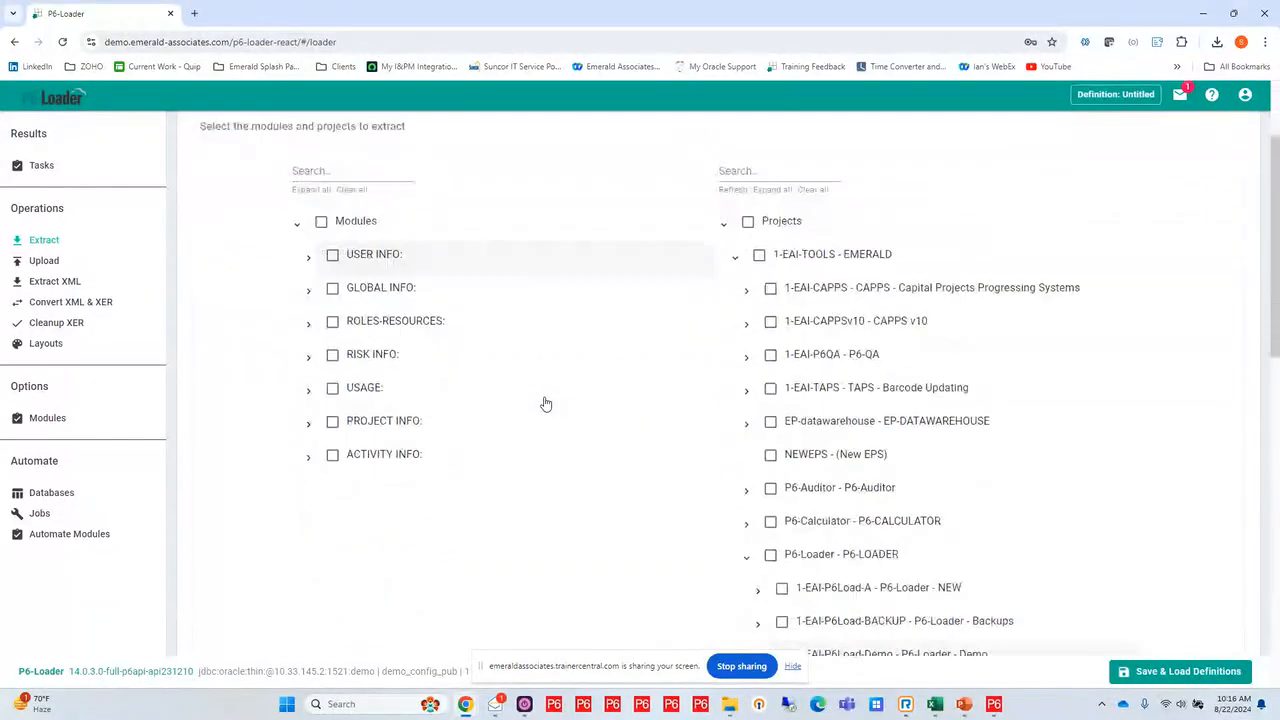
scroll(546, 403, "up", 3)
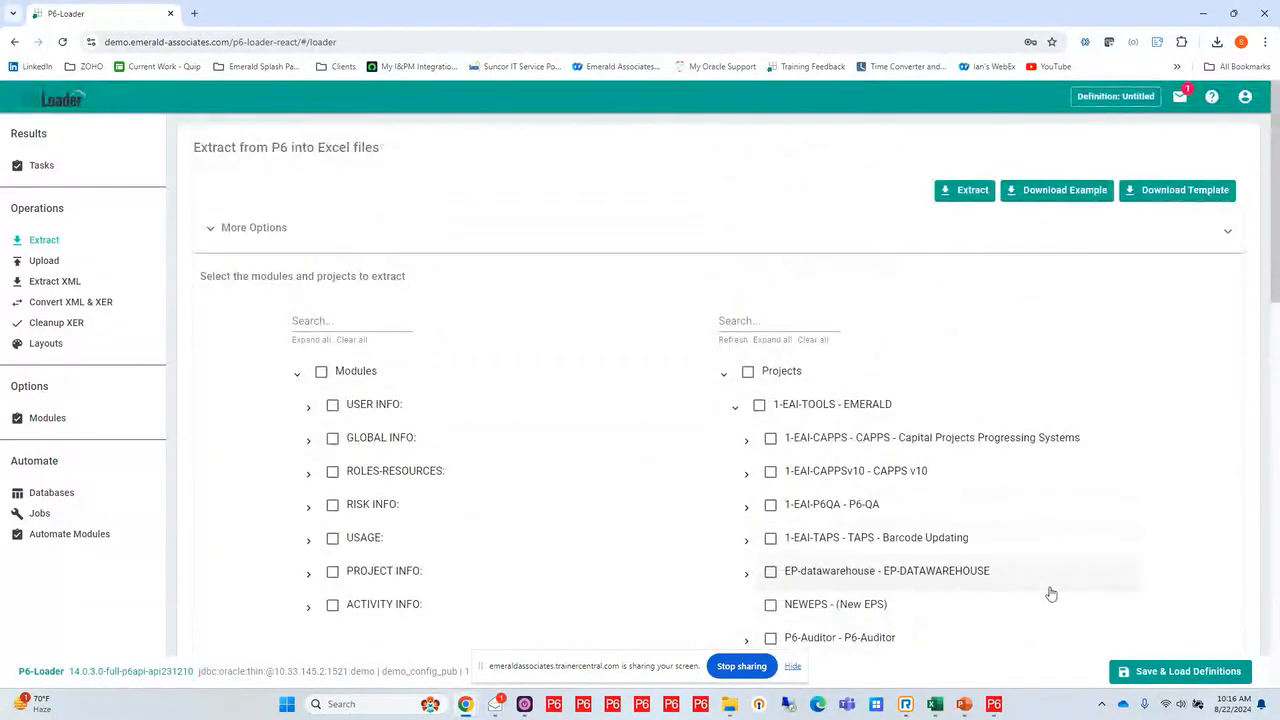
left_click(1196, 677)
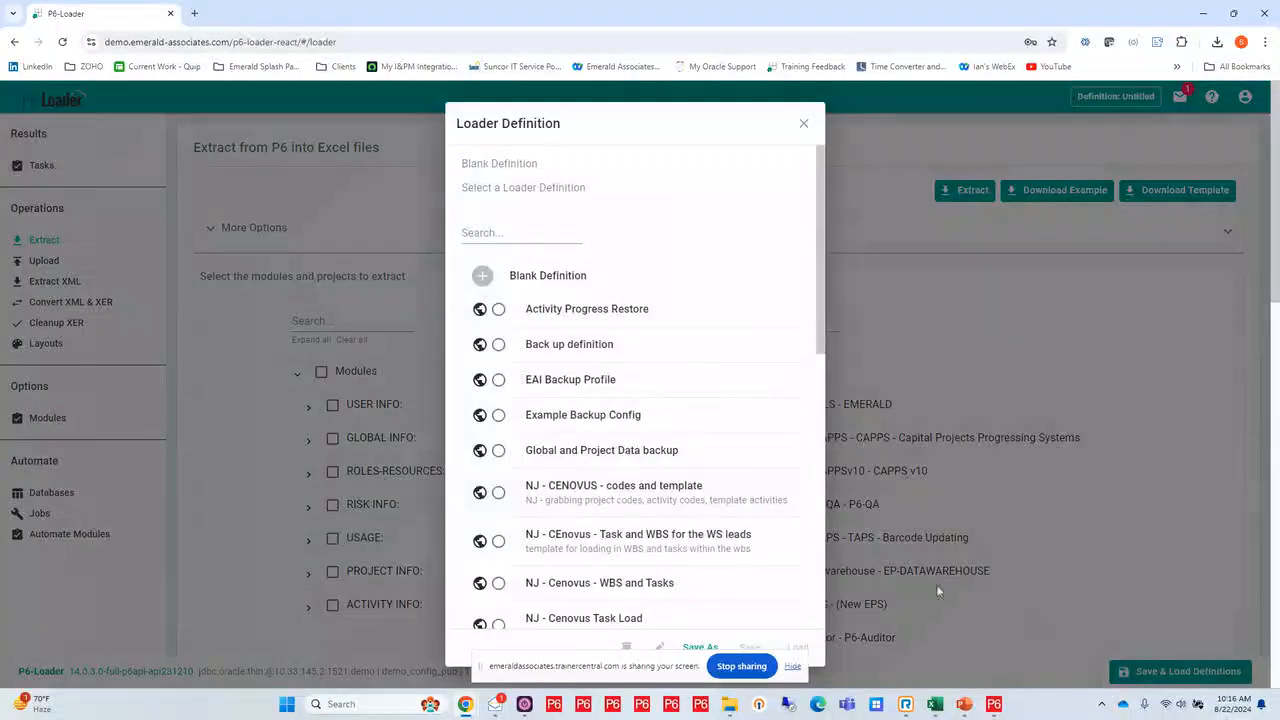
scroll(599, 441, "down", 3)
scroll(599, 441, "down", 5)
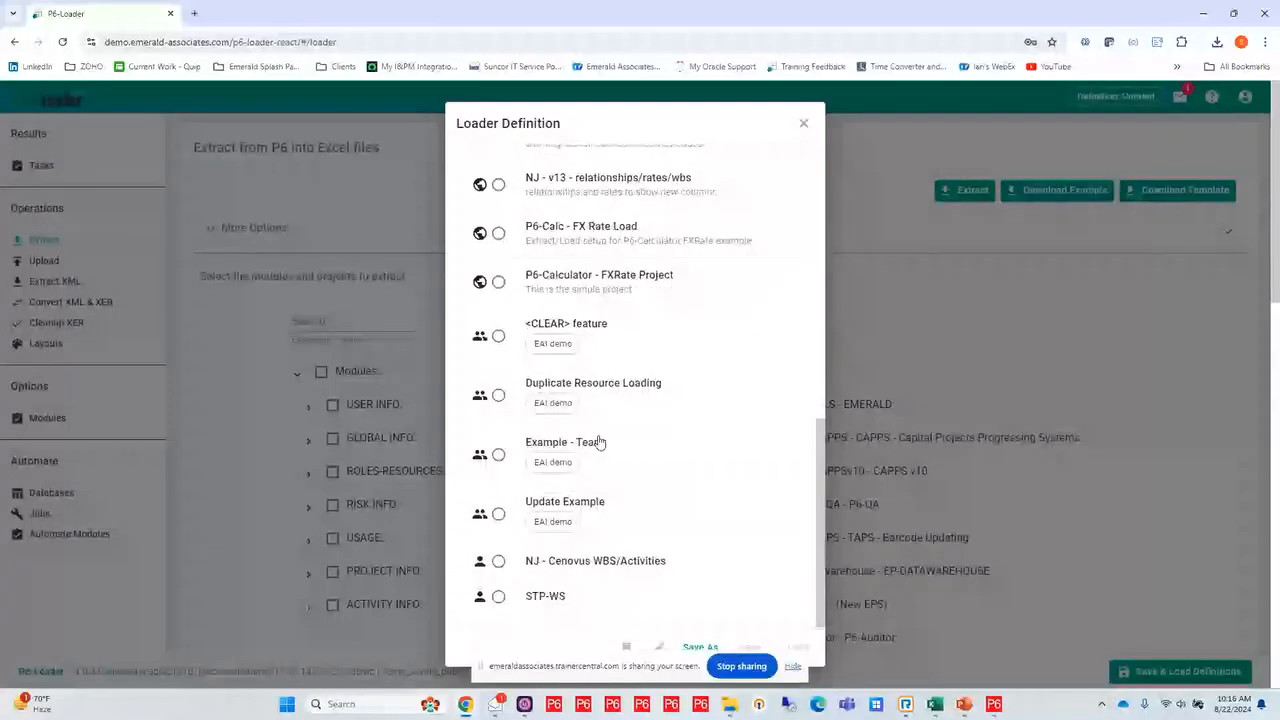
left_click(584, 386)
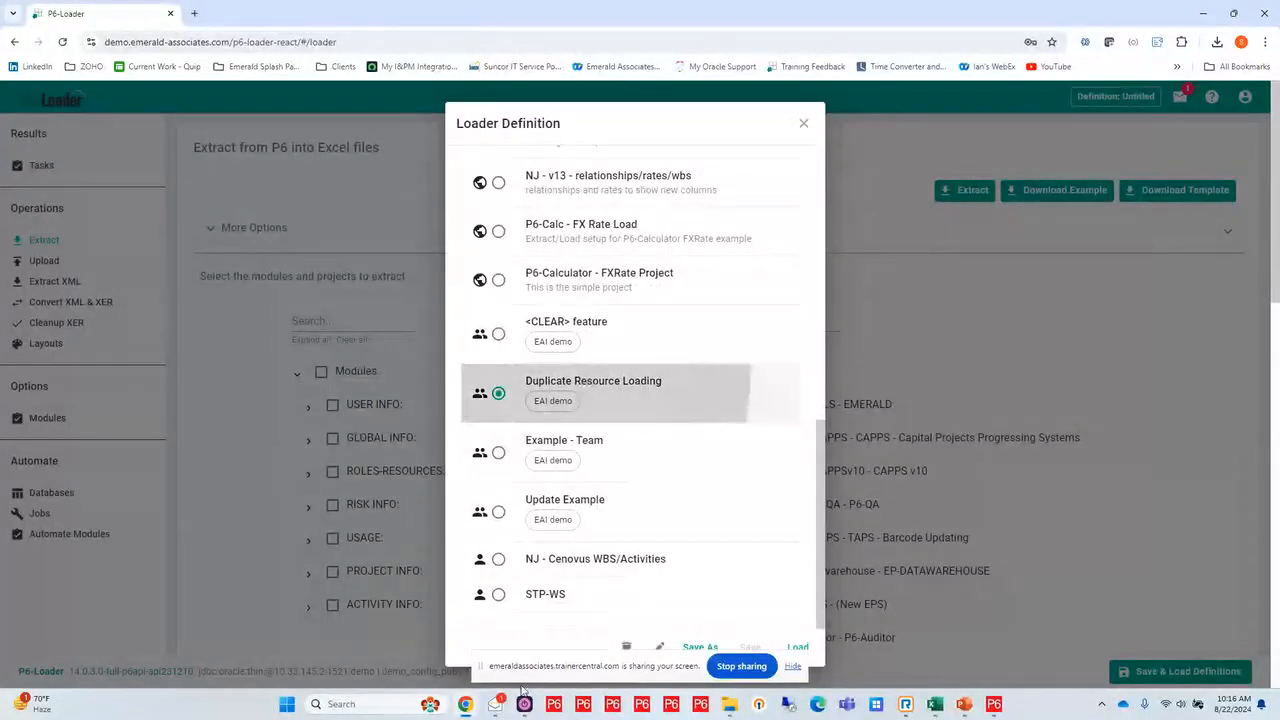
mouse_move(524, 704)
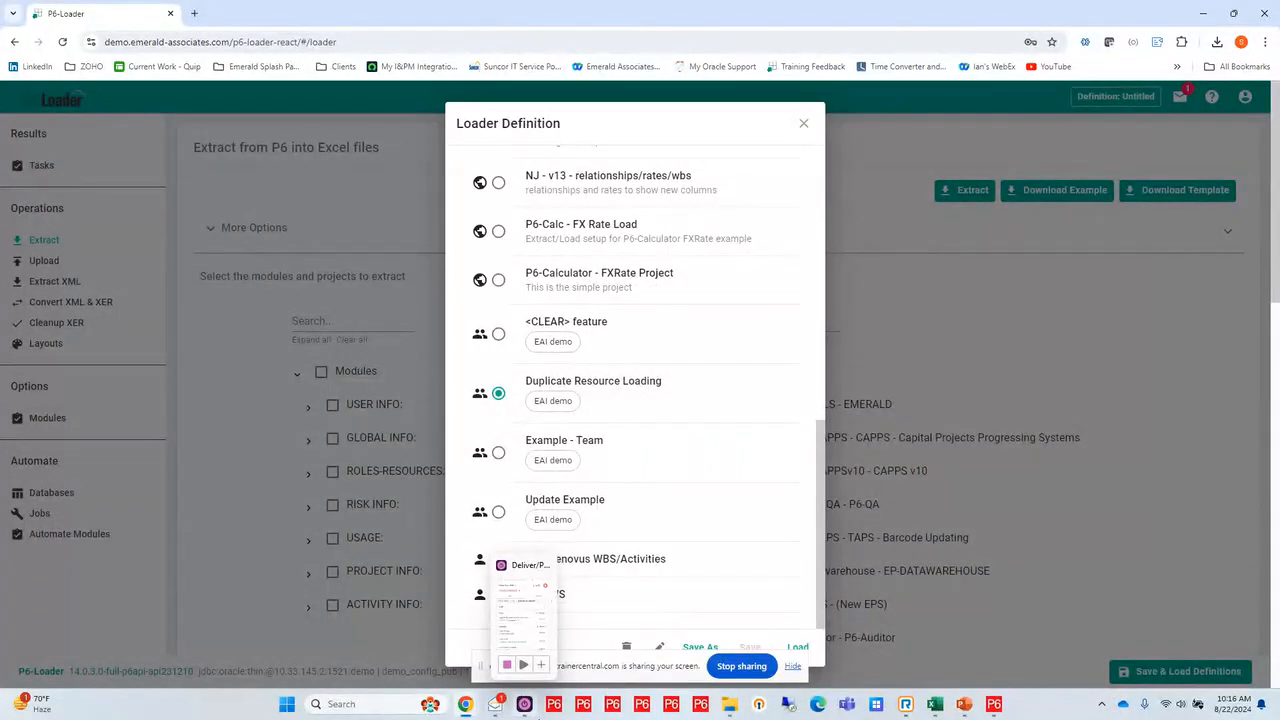
left_click(798, 648)
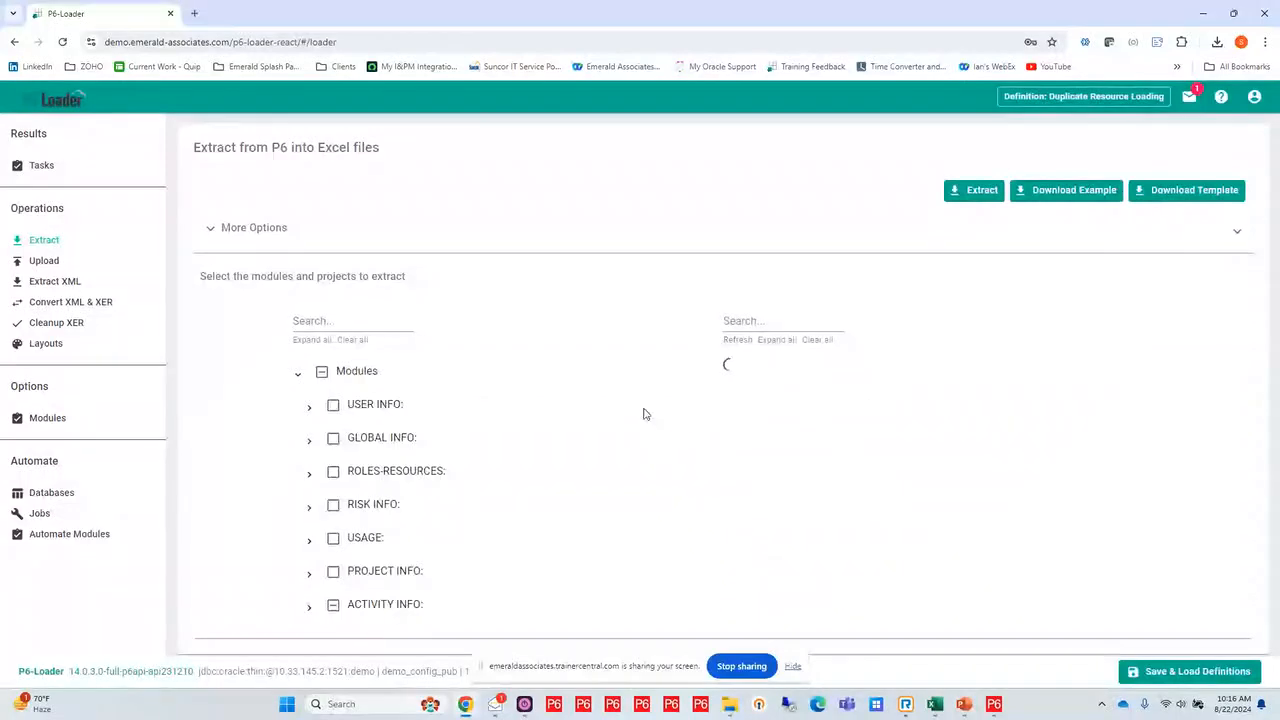
Step: Review the selected columns of the ResourceAssignment module under ACTIVITY INFO and save the column setup
scroll(252, 523, "down", 1)
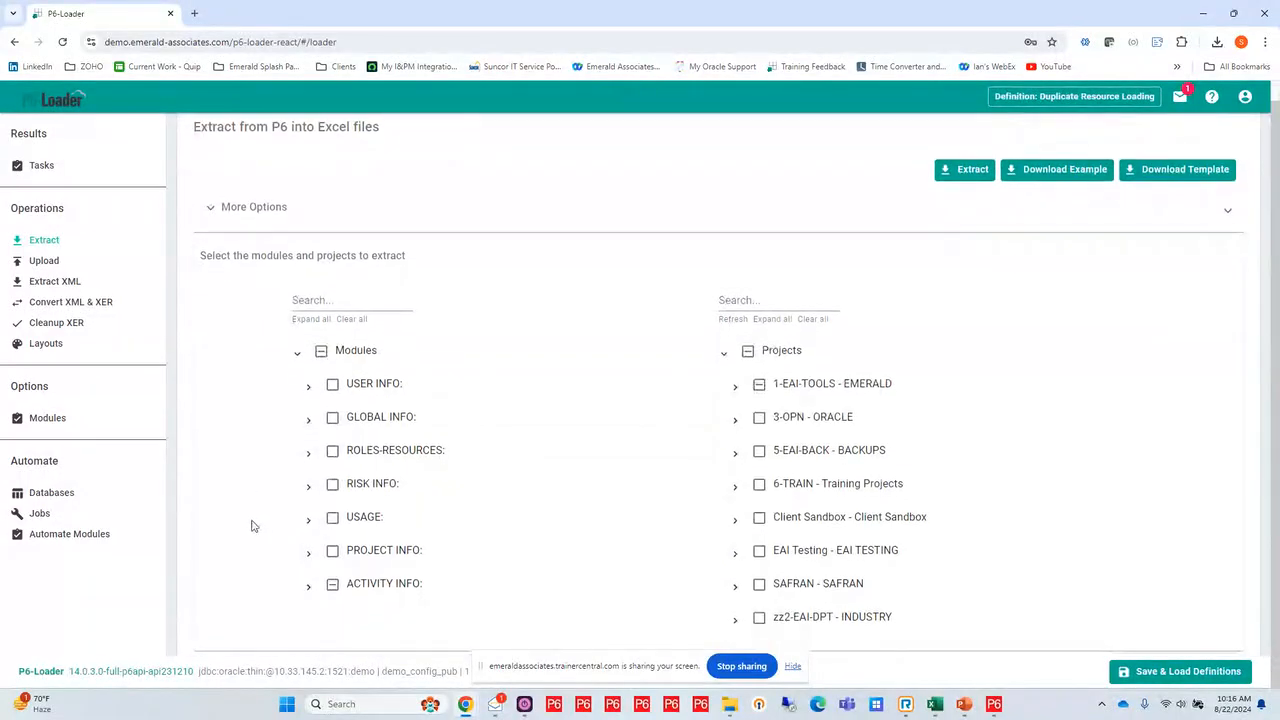
left_click(308, 587)
scroll(270, 520, "down", 3)
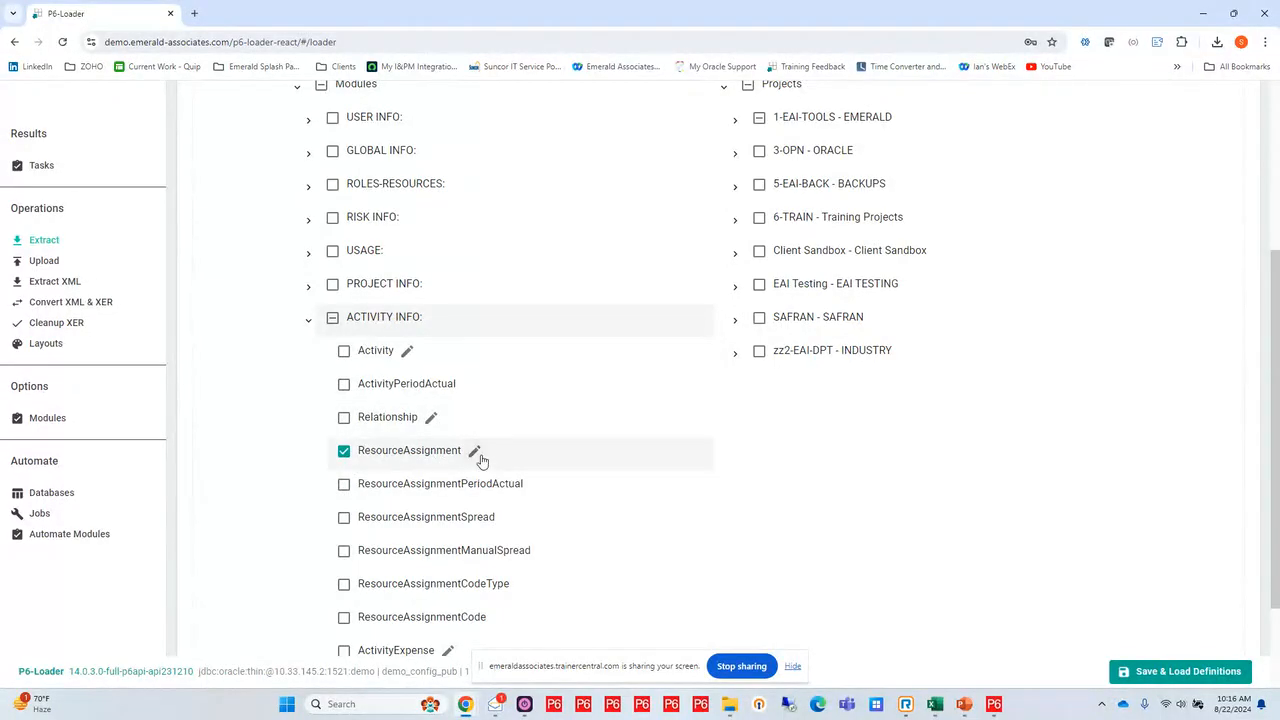
left_click(474, 450)
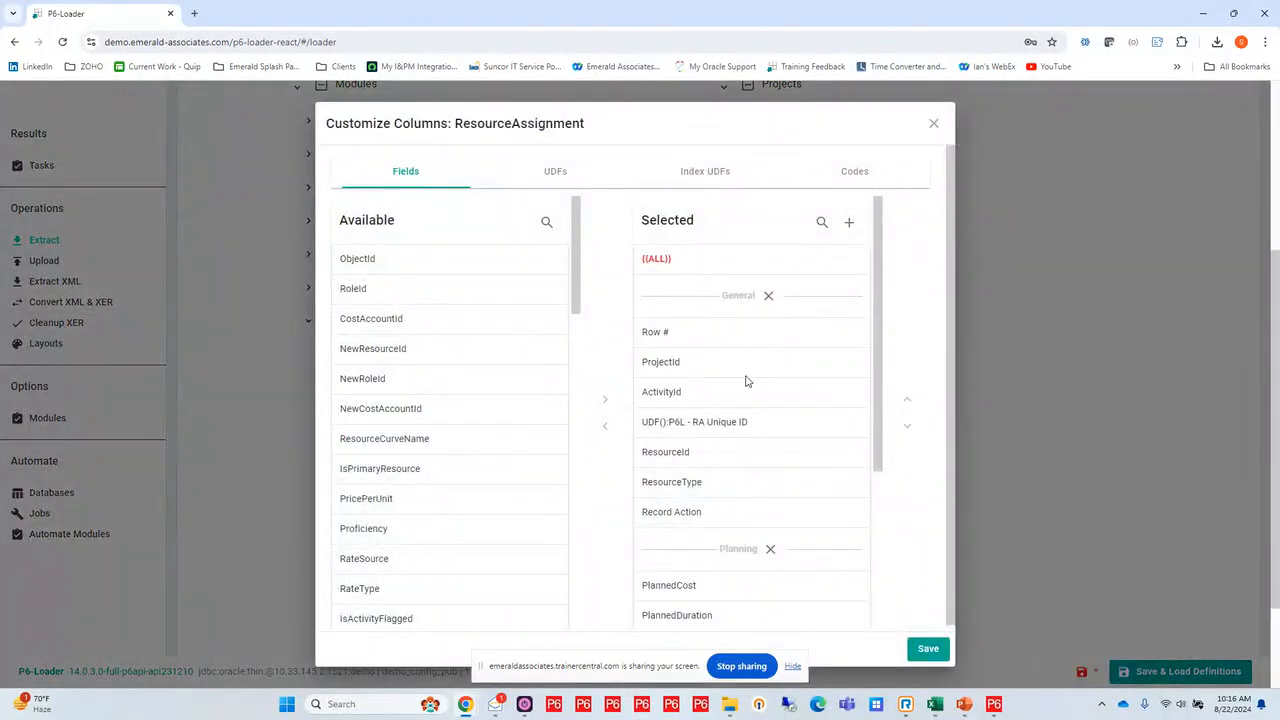
scroll(729, 597, "down", 3)
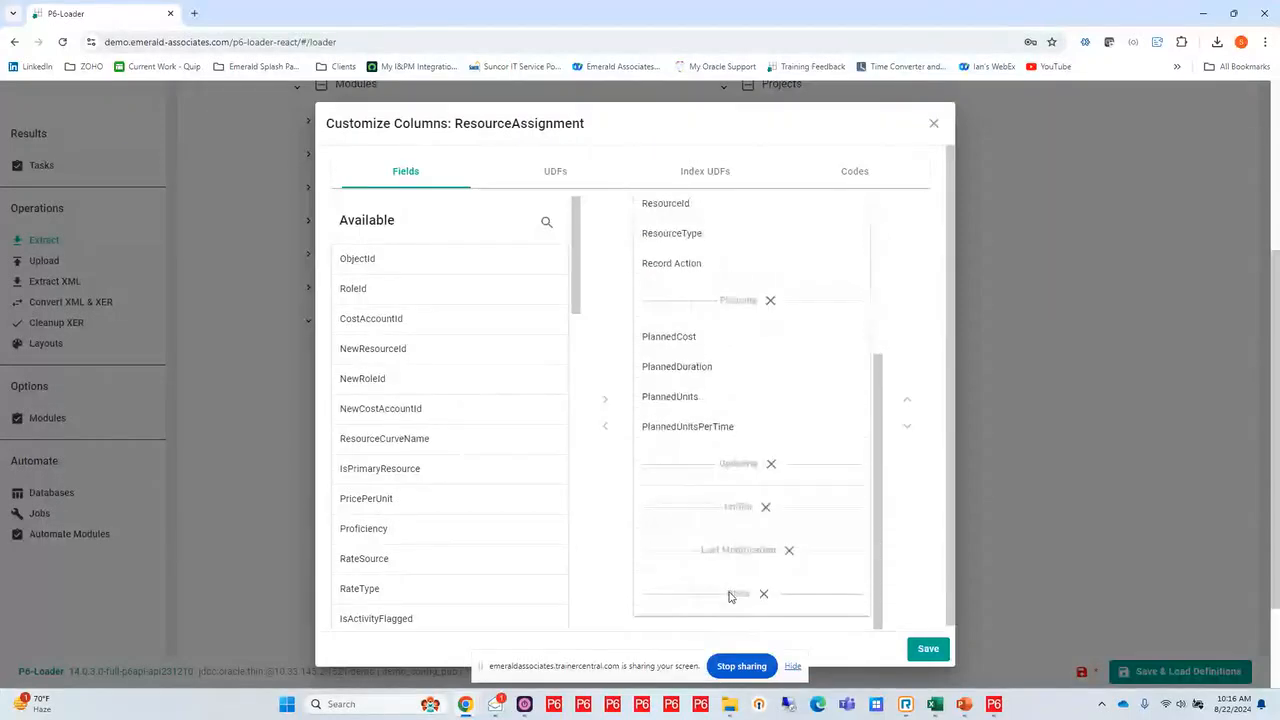
scroll(729, 597, "up", 2)
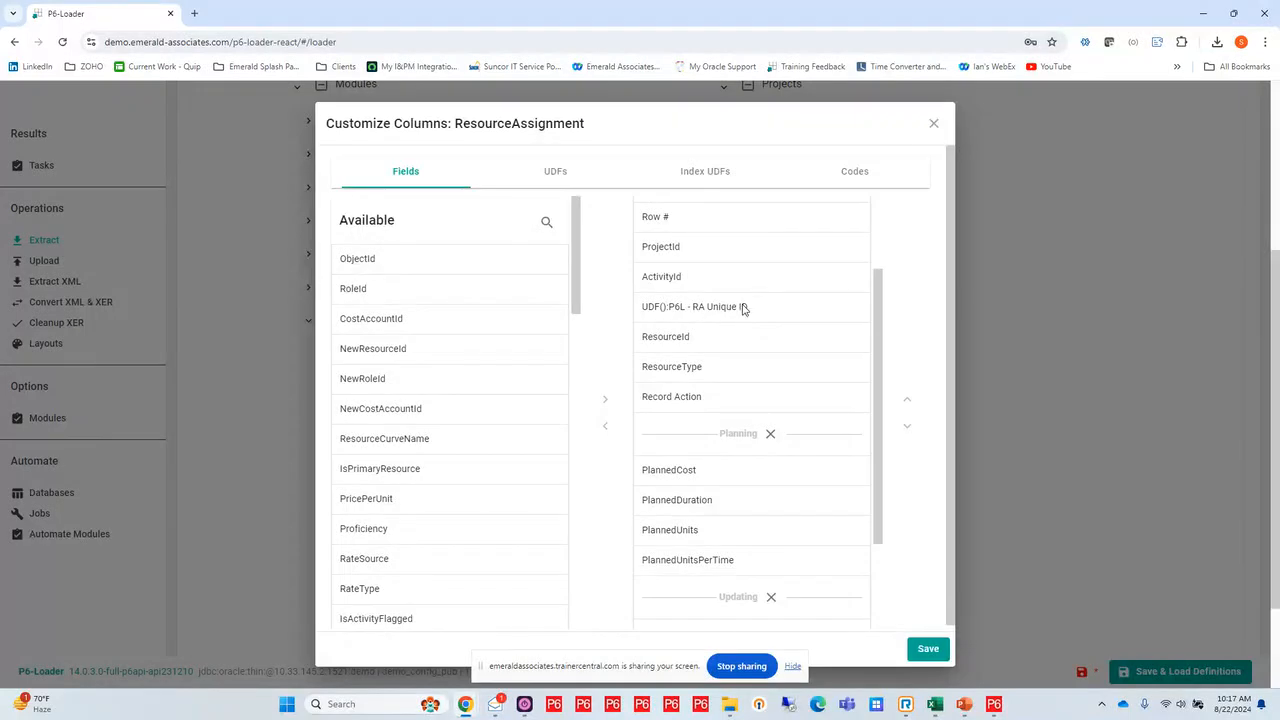
left_click(930, 649)
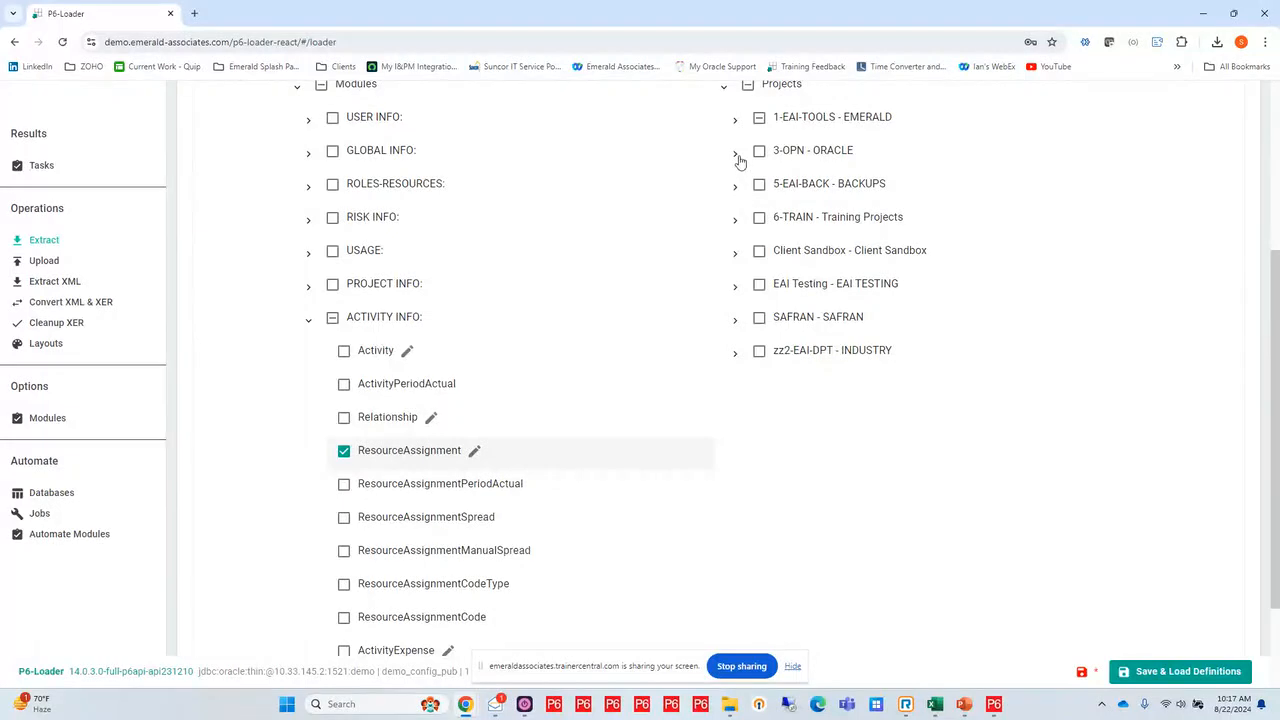
Step: Run the extraction of the selected ResourceAssignment module and project, and download the resulting Excel file
scroll(736, 140, "up", 2)
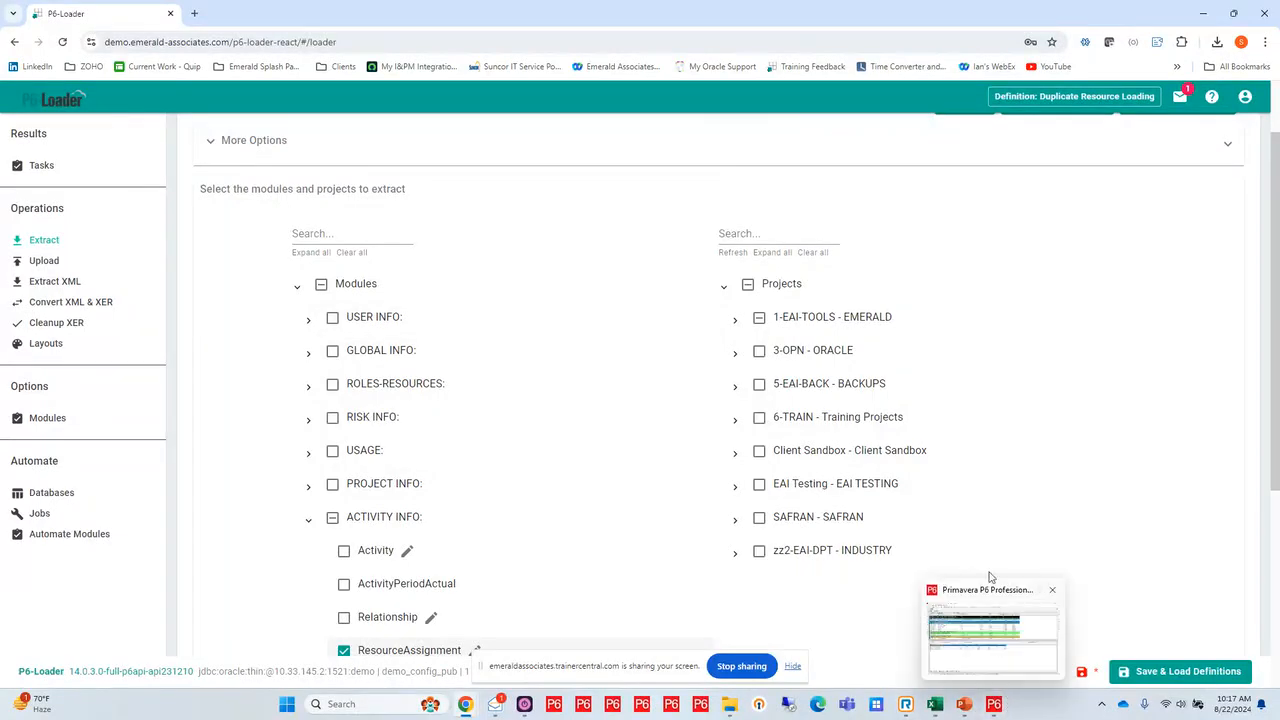
scroll(968, 396, "up", 1)
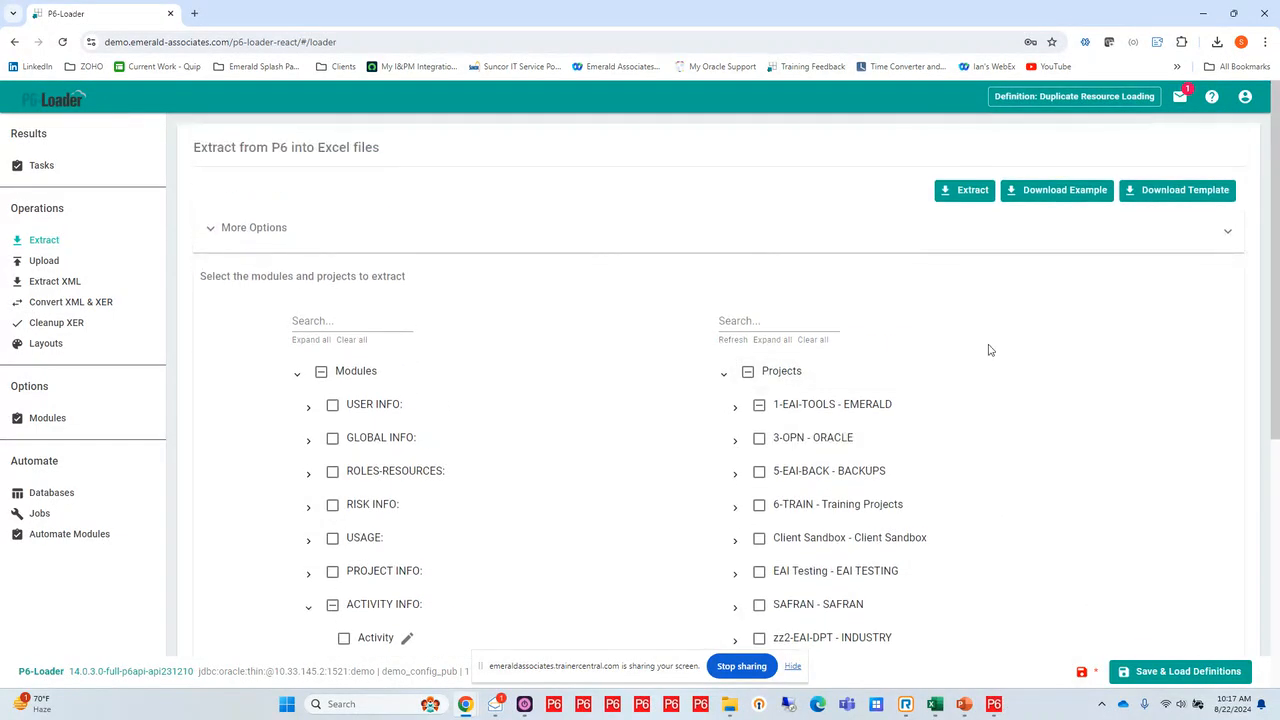
left_click(966, 193)
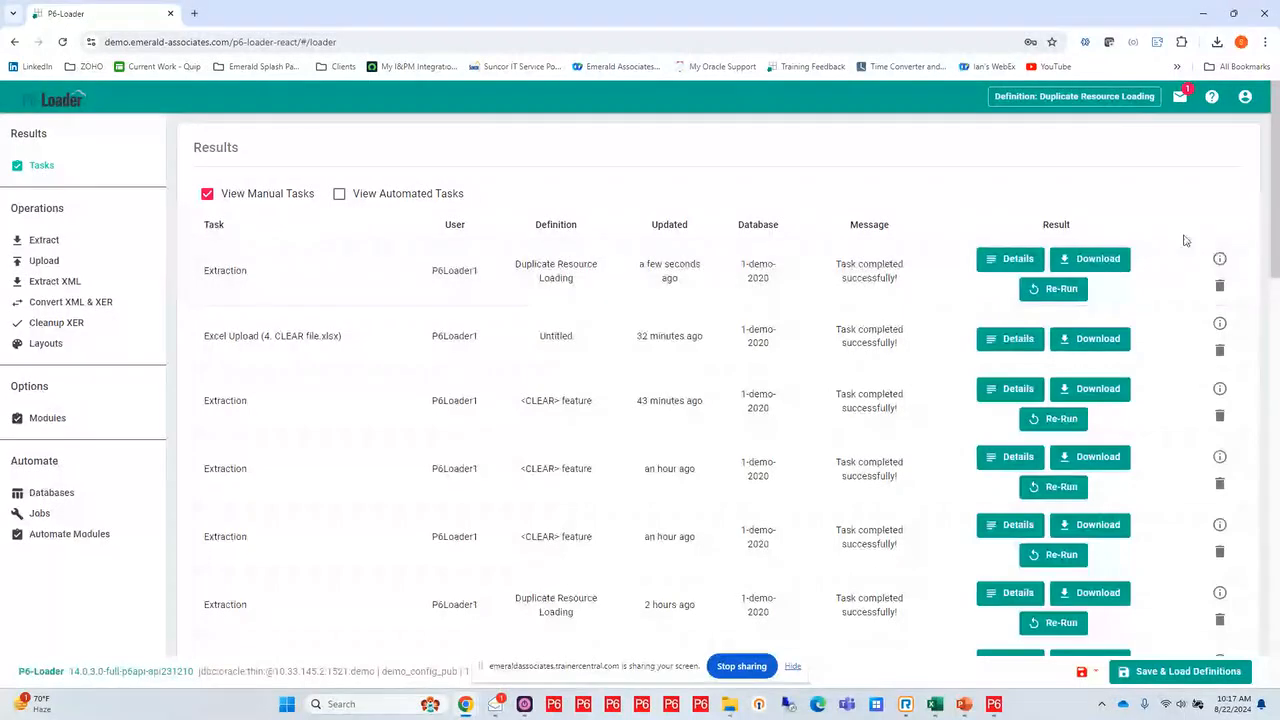
left_click(1092, 258)
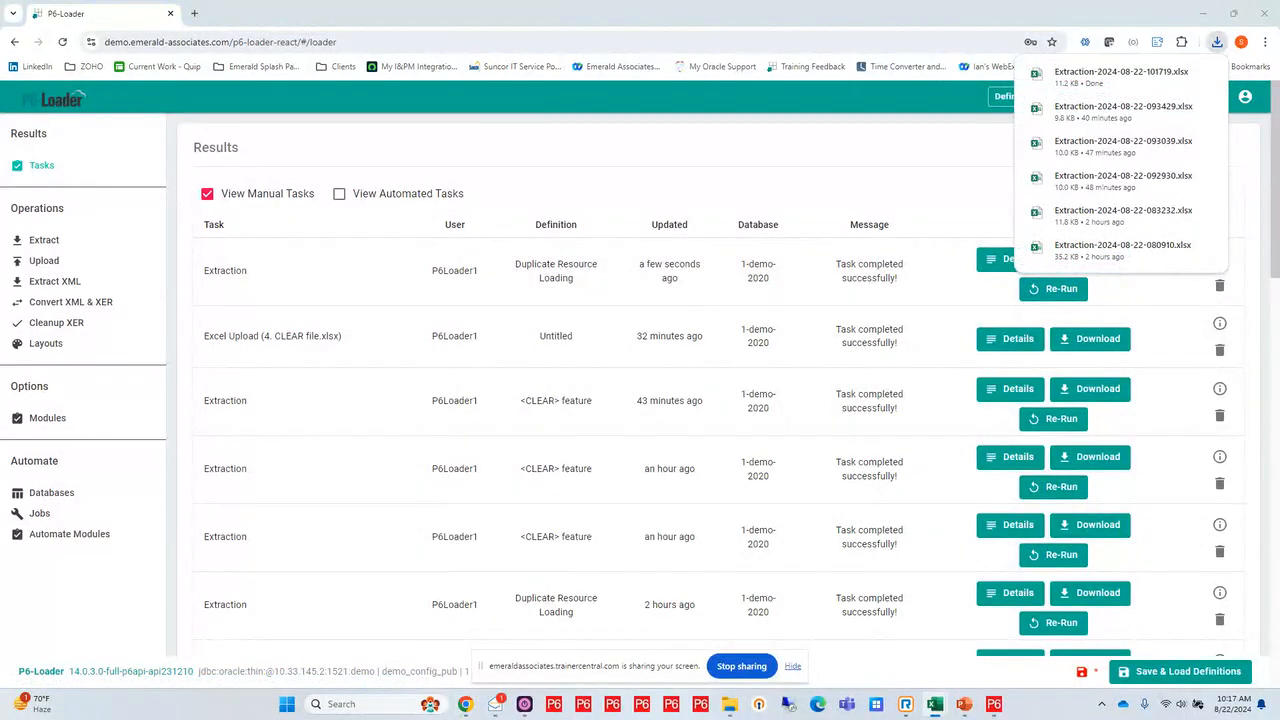
Step: Bring up the extracted workbook in Excel with editing enabled, and show the 2. Added Duplicate Resource workbook
left_click_drag(1279, 262, 868, 6)
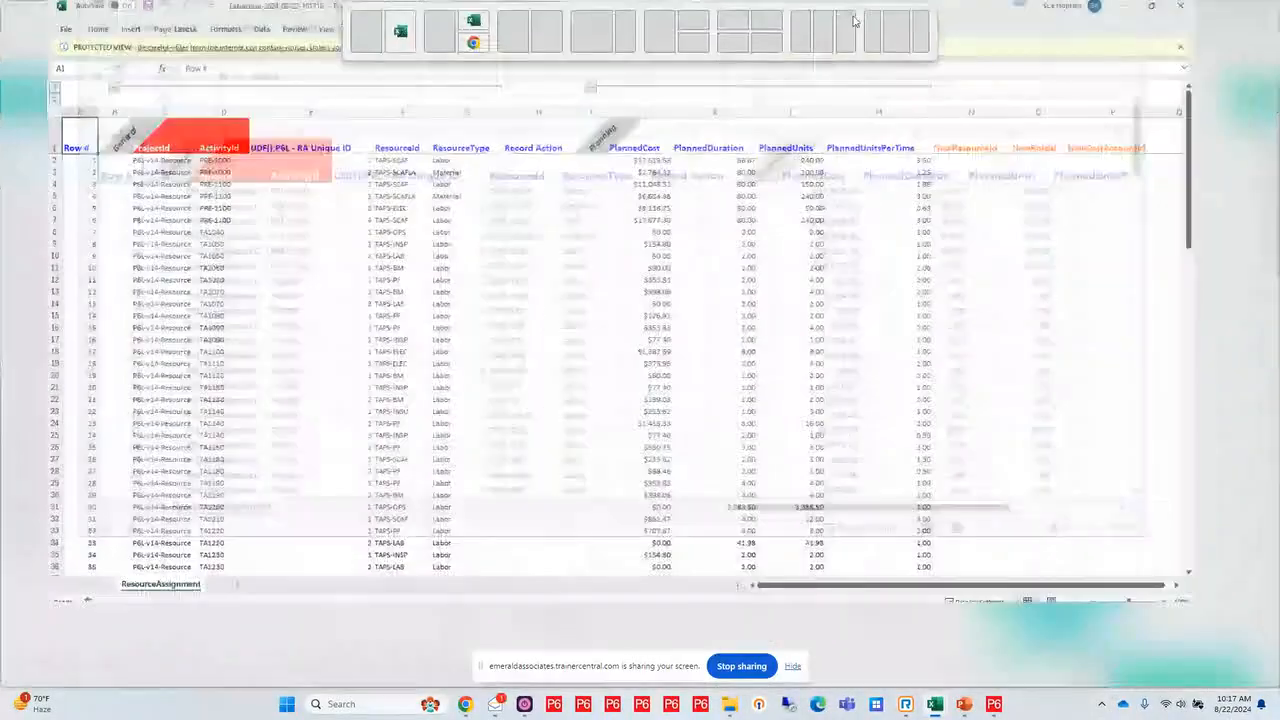
left_click(545, 64)
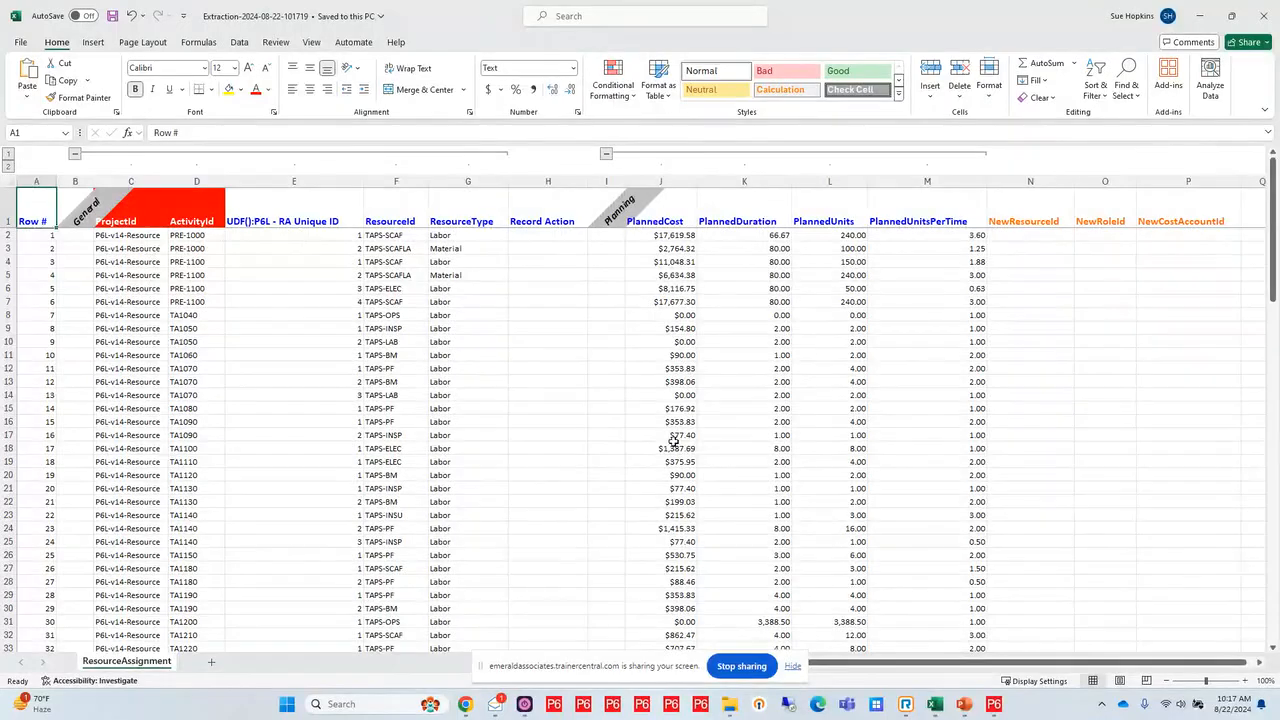
left_click_drag(1279, 190, 672, 10)
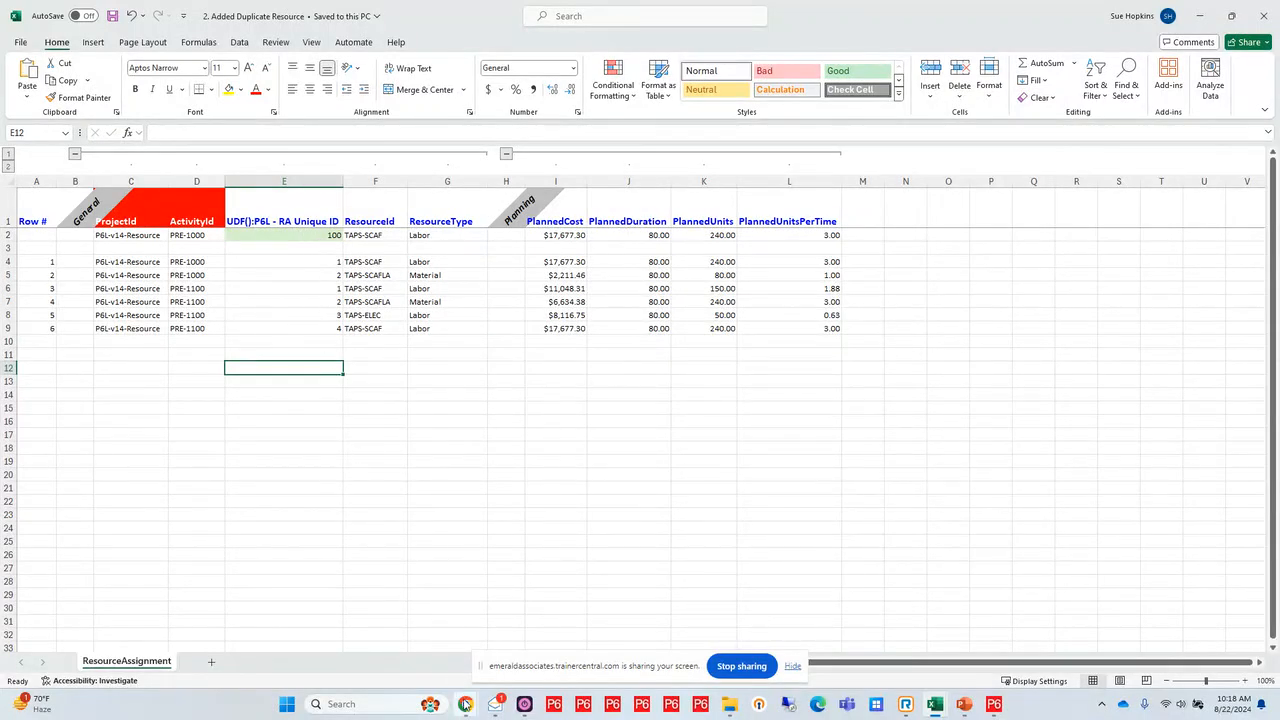
Step: Switch to P6-Loader in the browser and upload the Excel file 2. Added Duplicate Resource with the existing import options
mouse_move(465, 704)
left_click(468, 649)
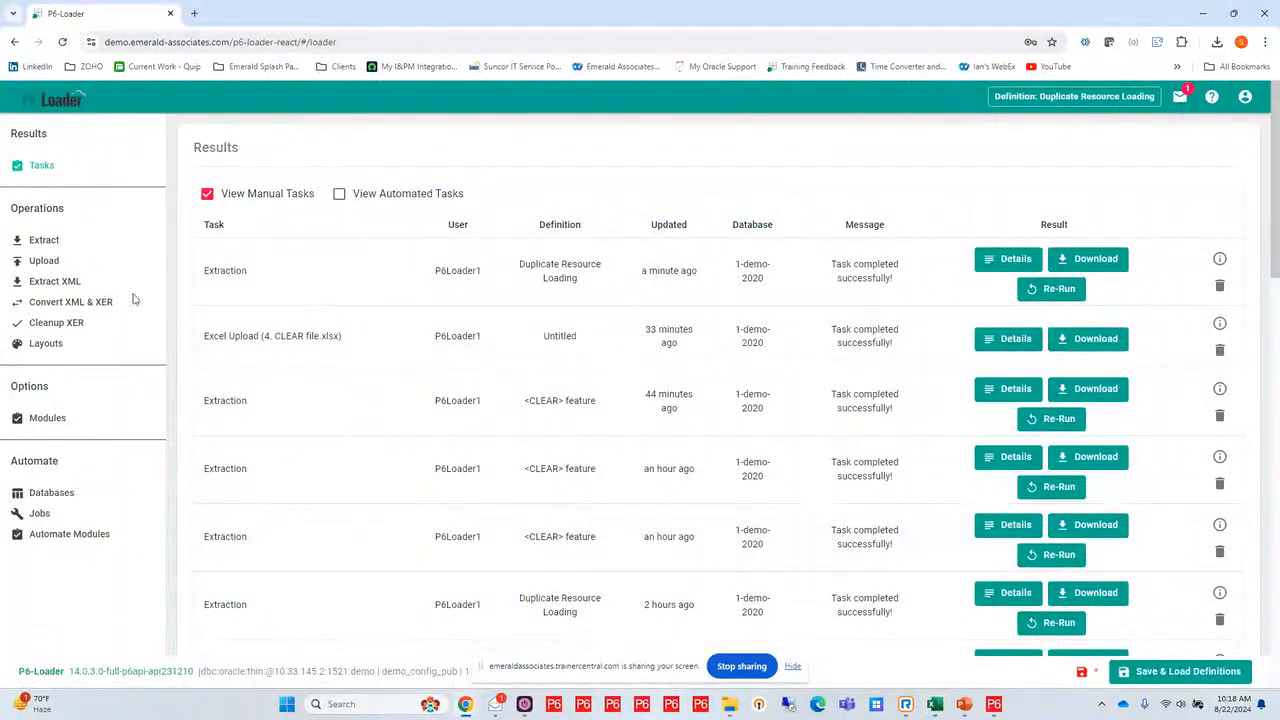
left_click(52, 262)
left_click(507, 222)
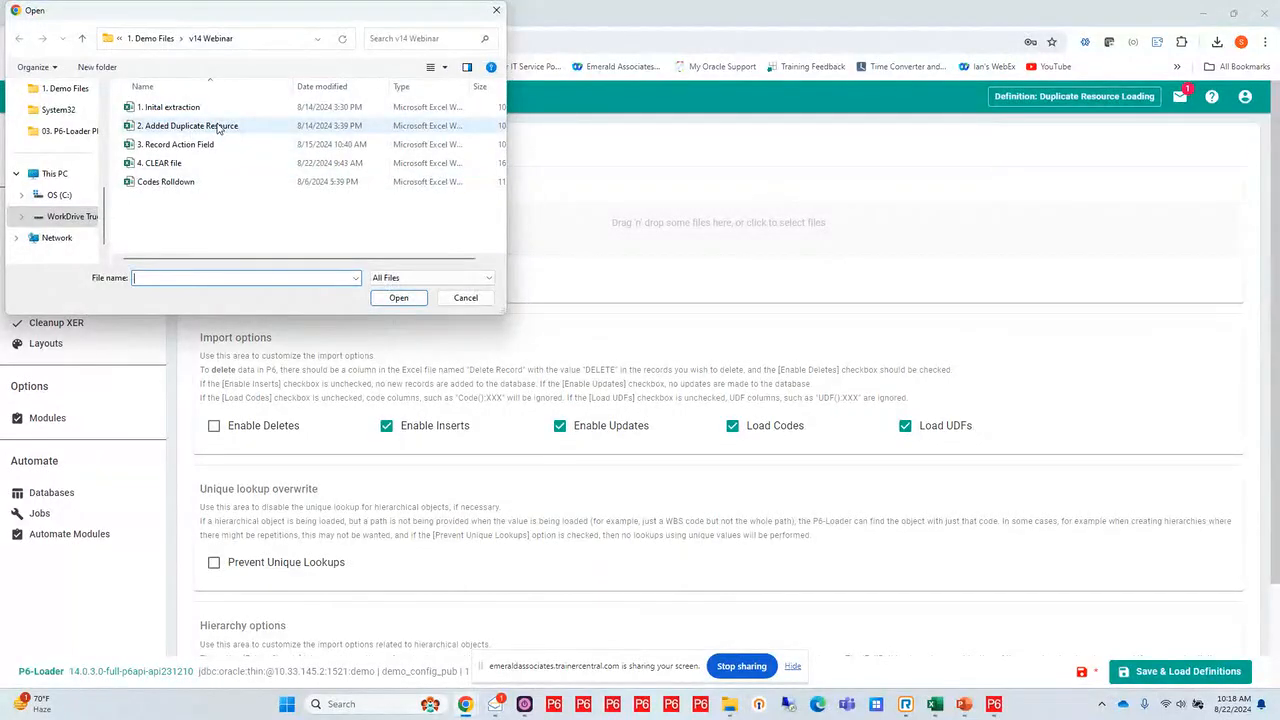
left_click(205, 128)
left_click(400, 299)
left_click(345, 295)
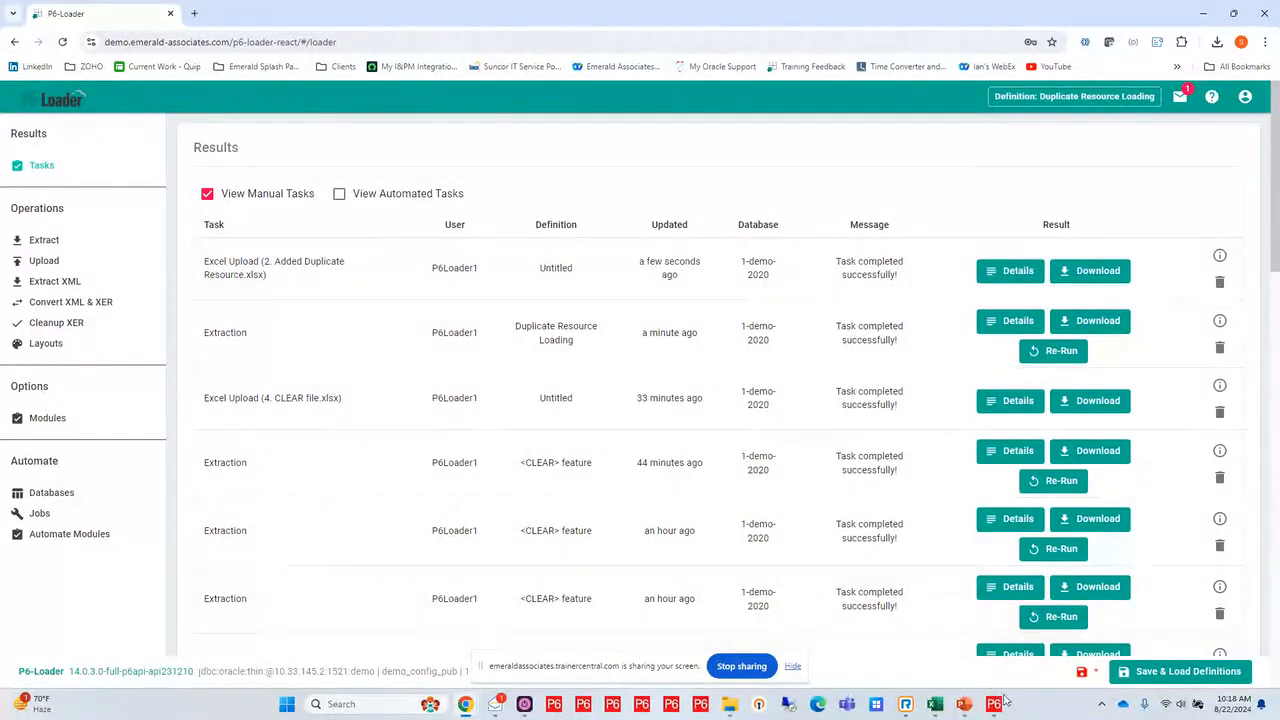
Step: Switch to P6 Professional, schedule and refresh the P6L-v14-Resource project, and show the resources assigned to PRE-1000, Install scaffolding - Area 1
left_click(993, 706)
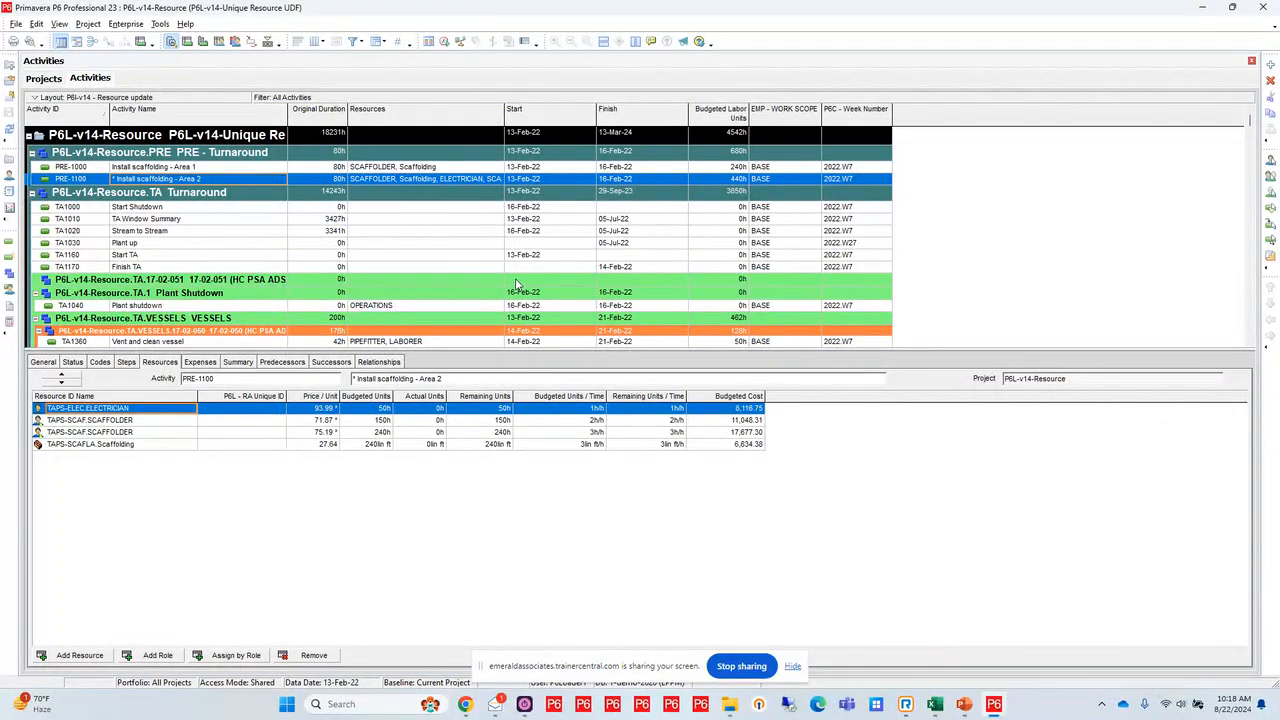
key("F9")
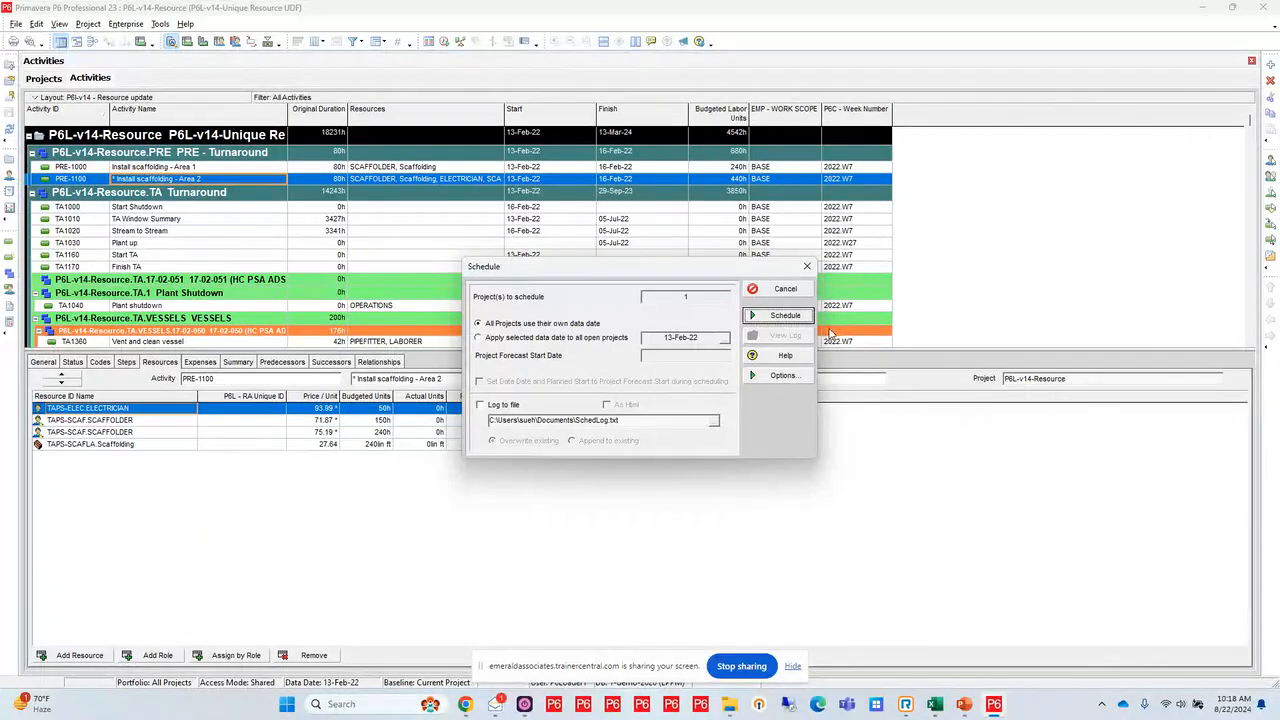
left_click(785, 315)
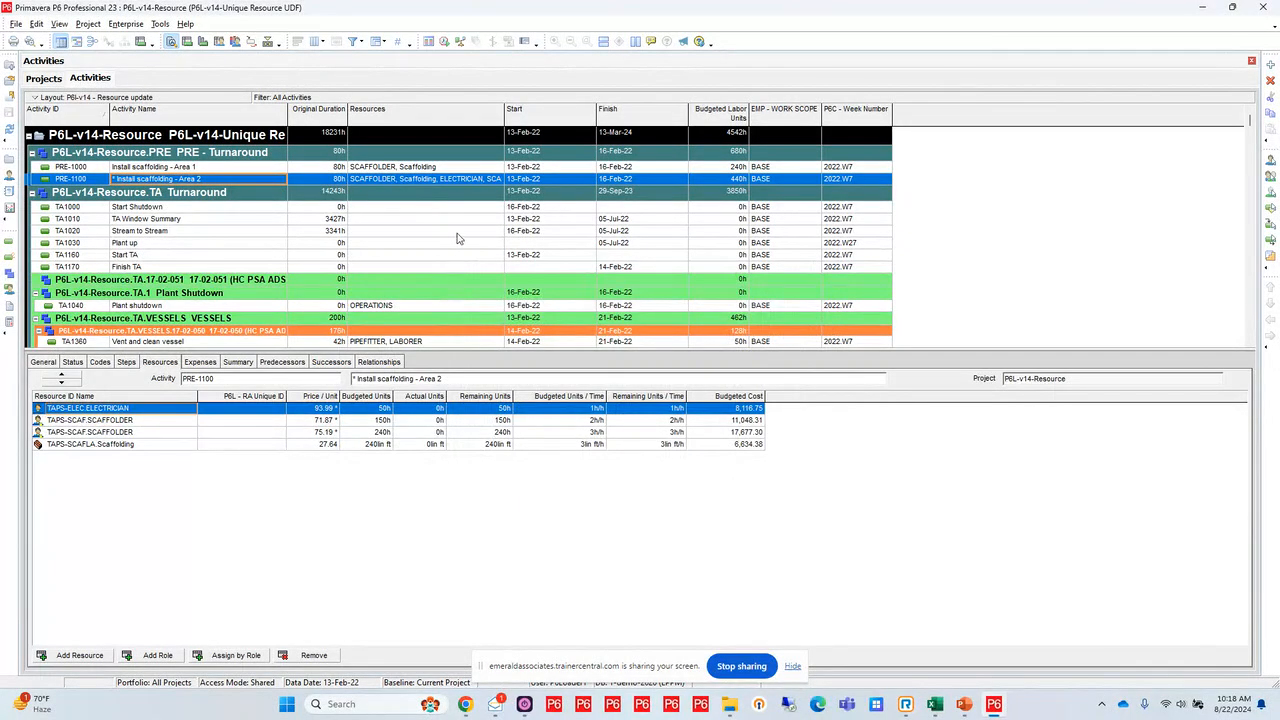
key("F5")
left_click(251, 167)
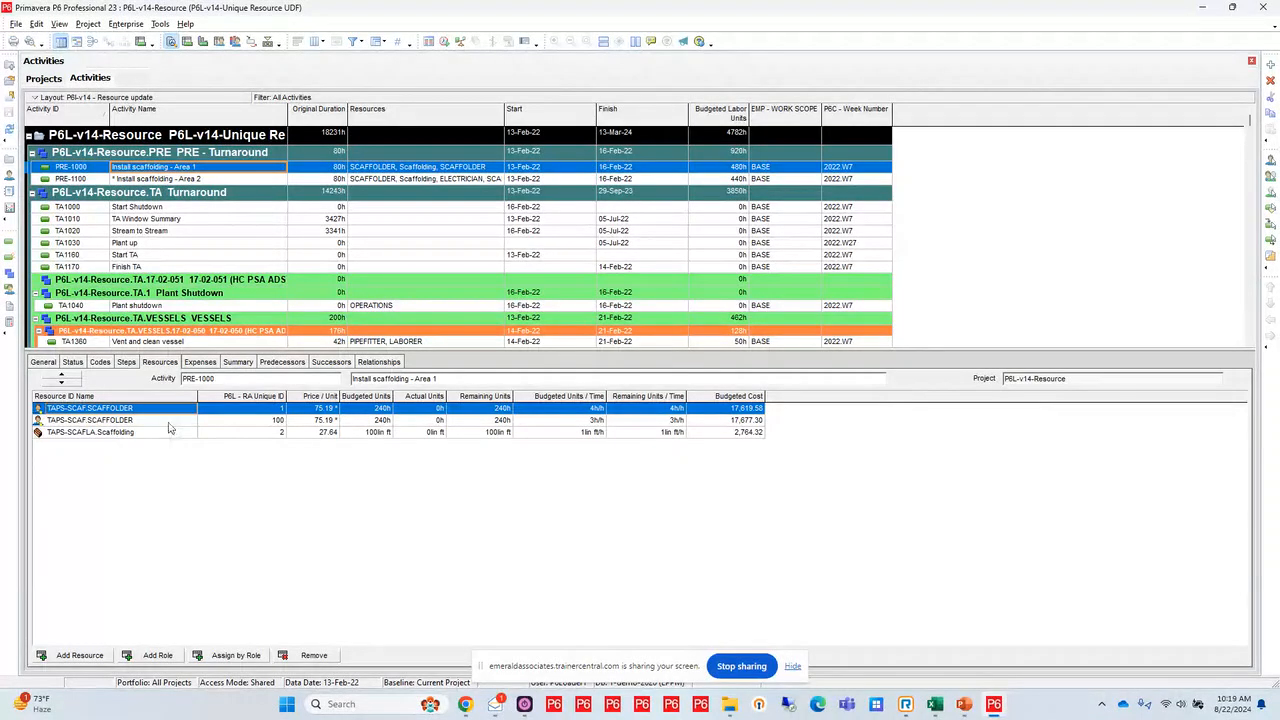
Step: Switch to the 3. Record Action Field workbook in Excel and examine the Record Action and PlannedUnits cells of the PRE-1000 rows
key("alt+Tab")
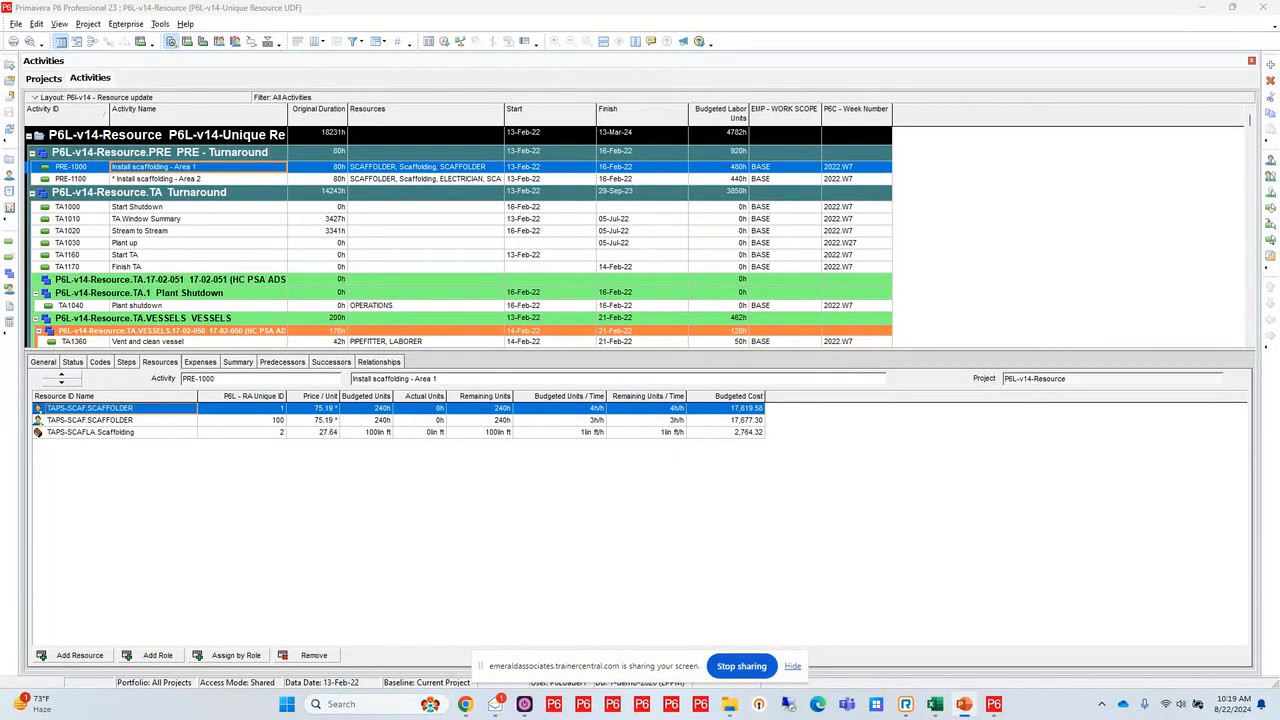
key("alt+Tab")
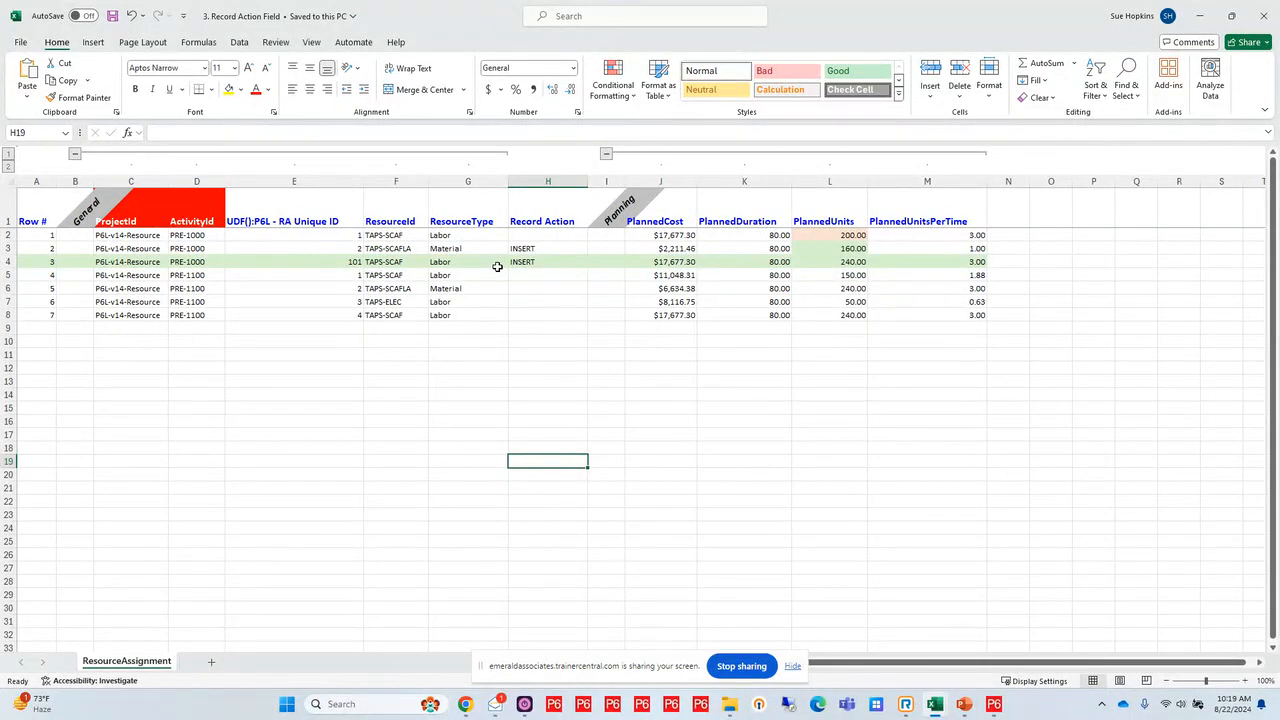
left_click(540, 248)
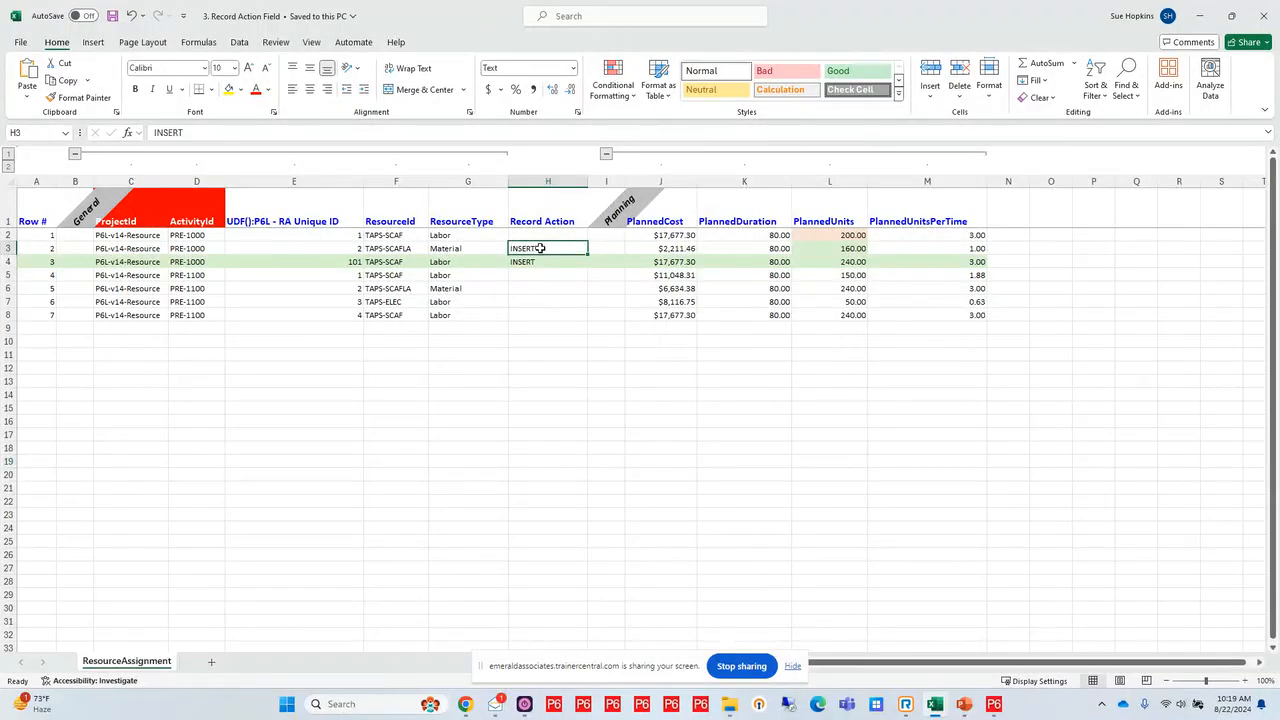
left_click(825, 254)
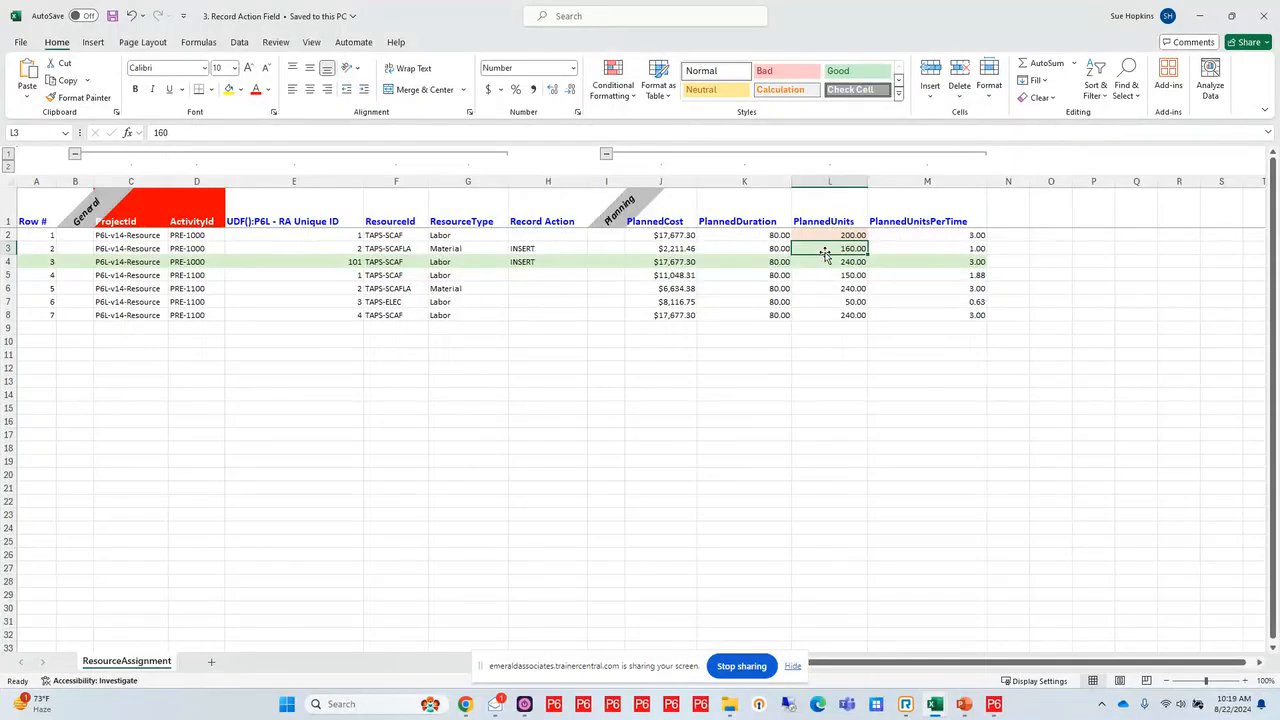
left_click(541, 252)
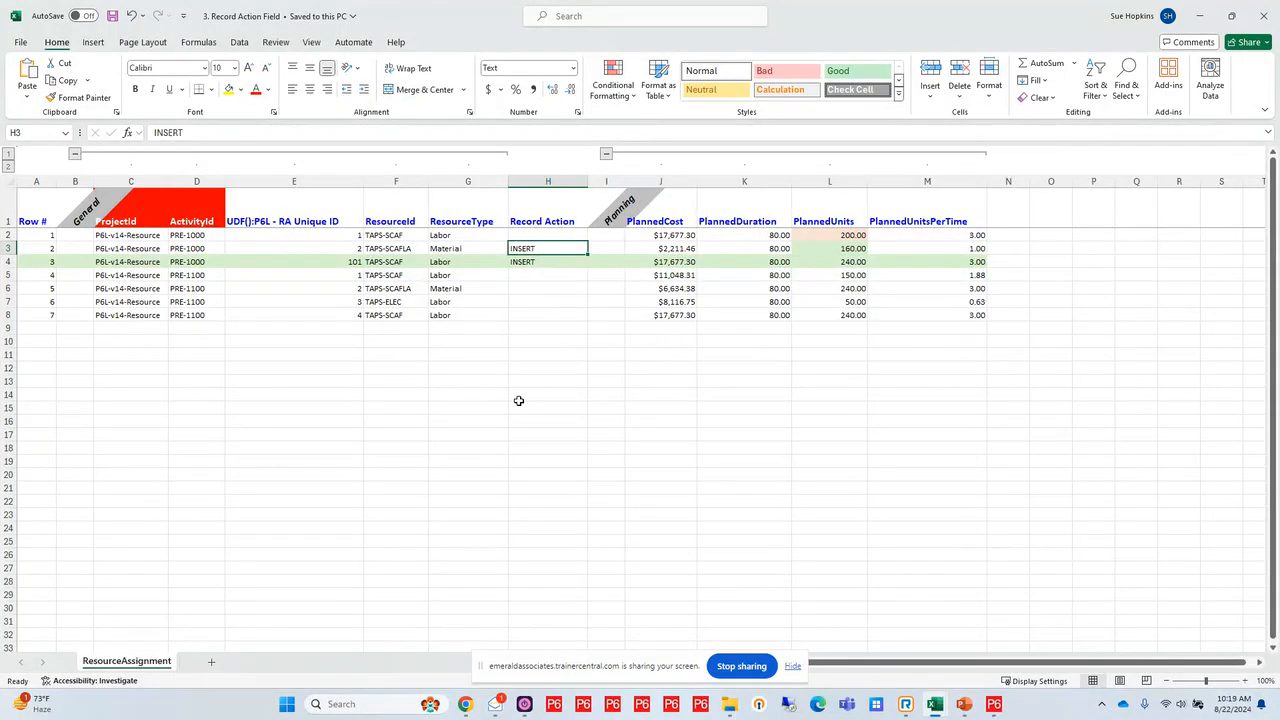
left_click(549, 264)
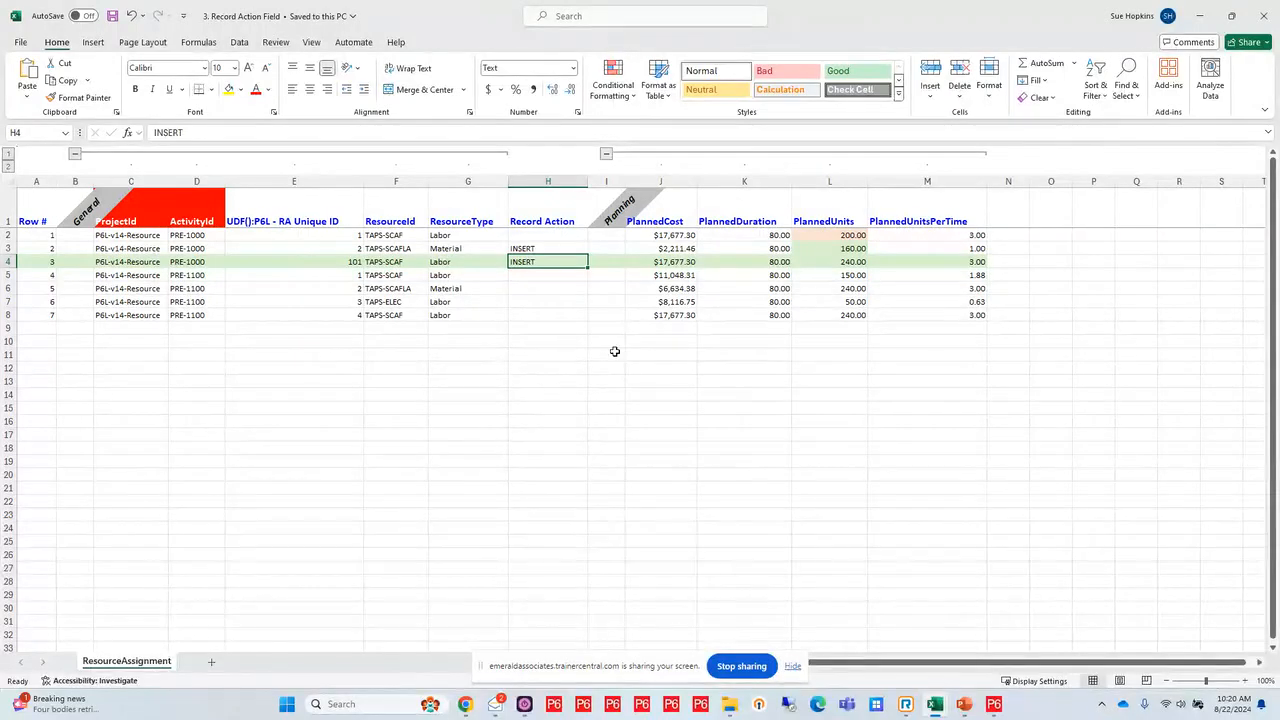
left_click(838, 238)
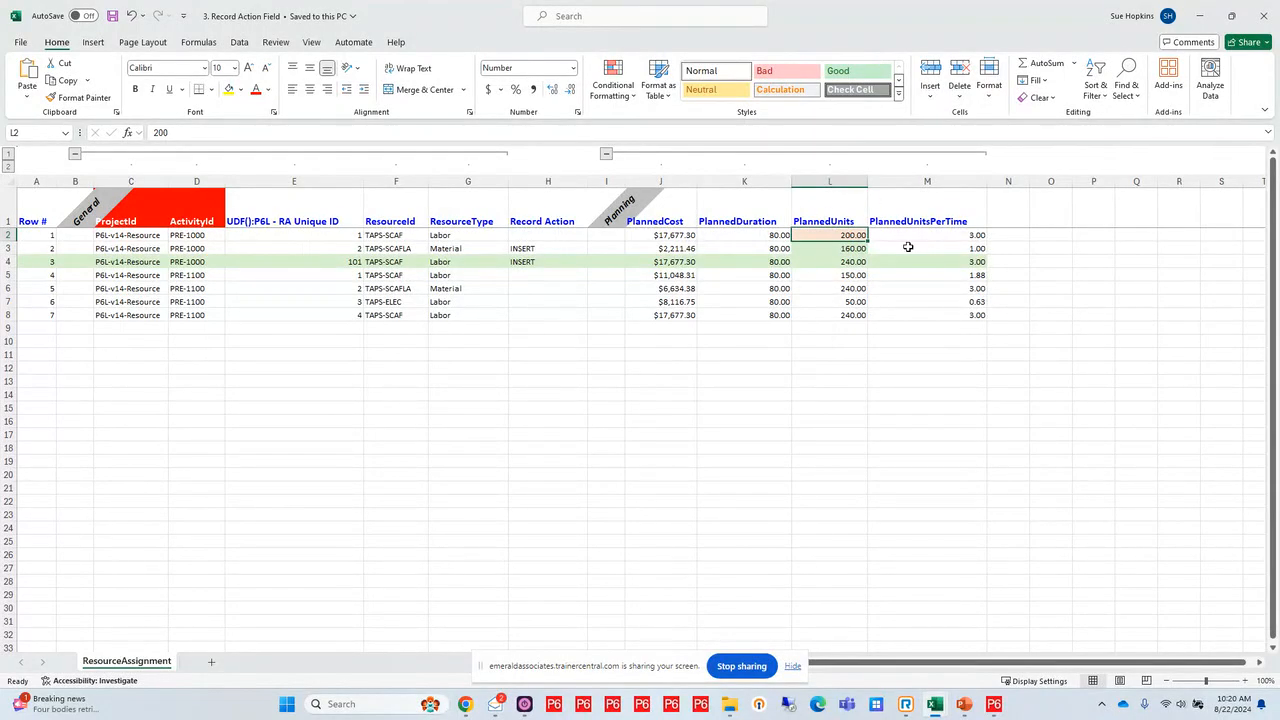
left_click(545, 235)
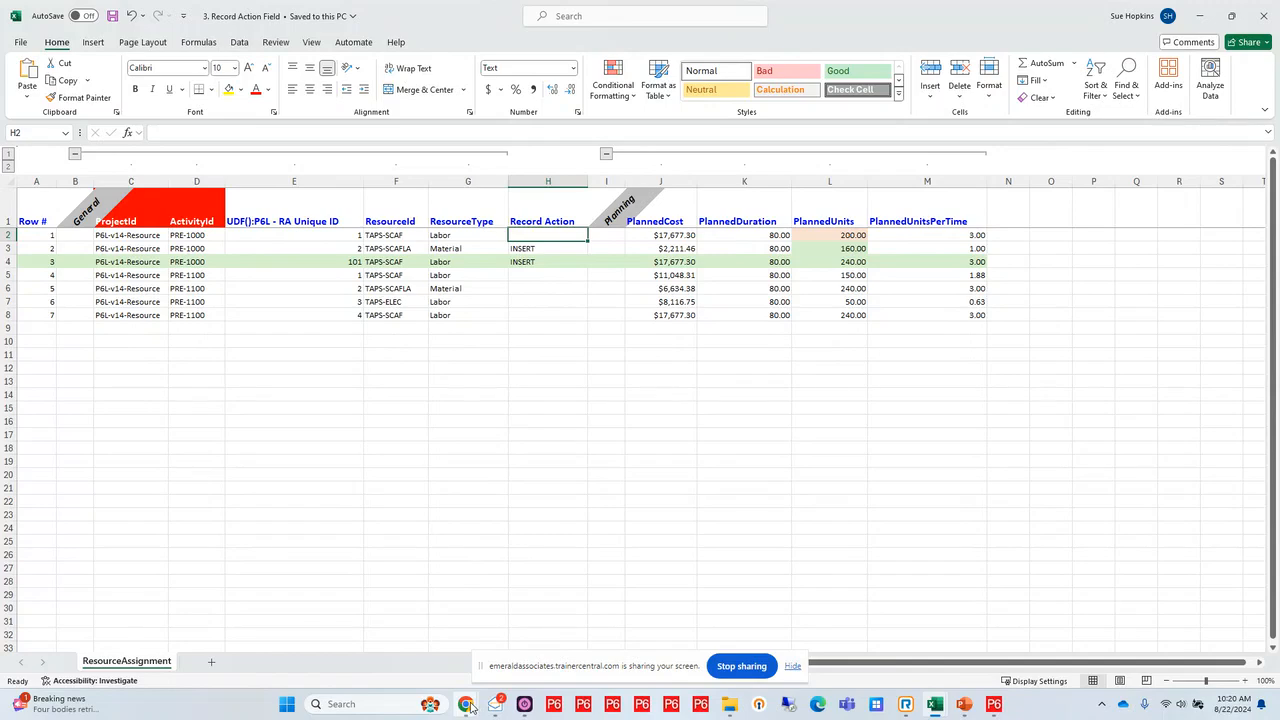
Step: Switch to P6-Loader in the browser and upload the Excel file 3. Record Action Field with the existing import options
mouse_move(471, 707)
left_click(457, 640)
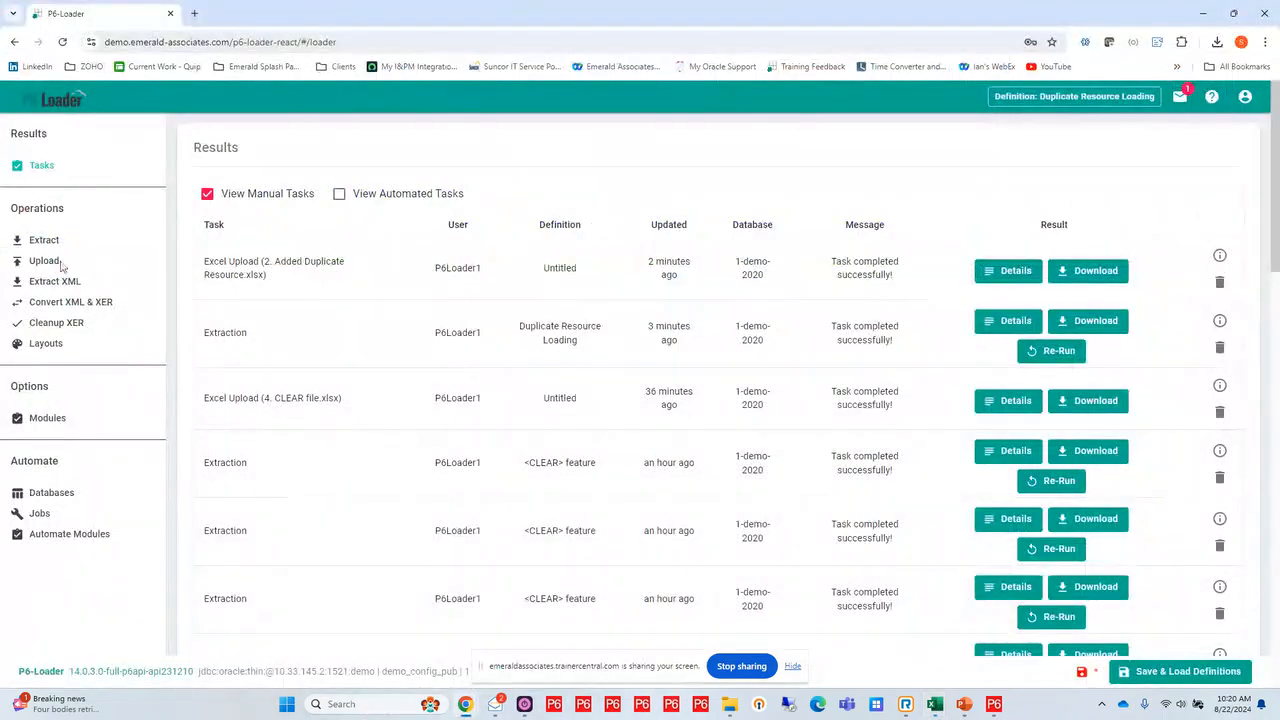
left_click(44, 262)
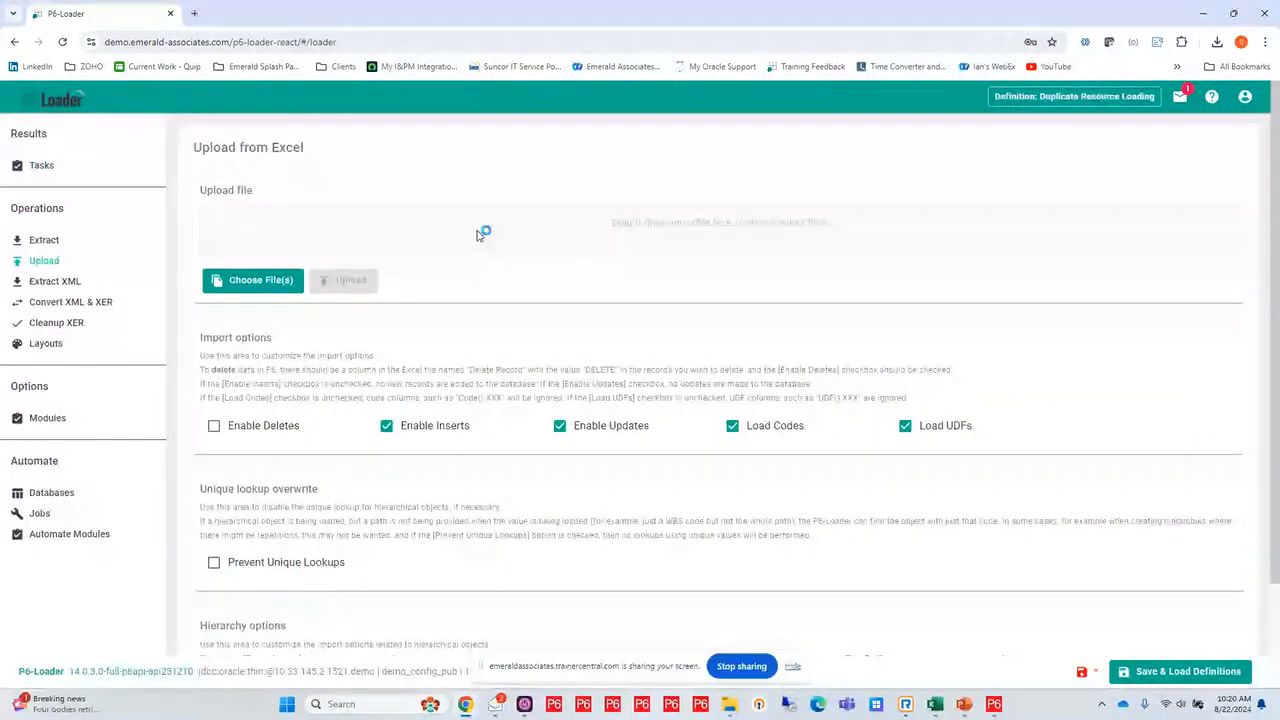
left_click(480, 233)
left_click(190, 145)
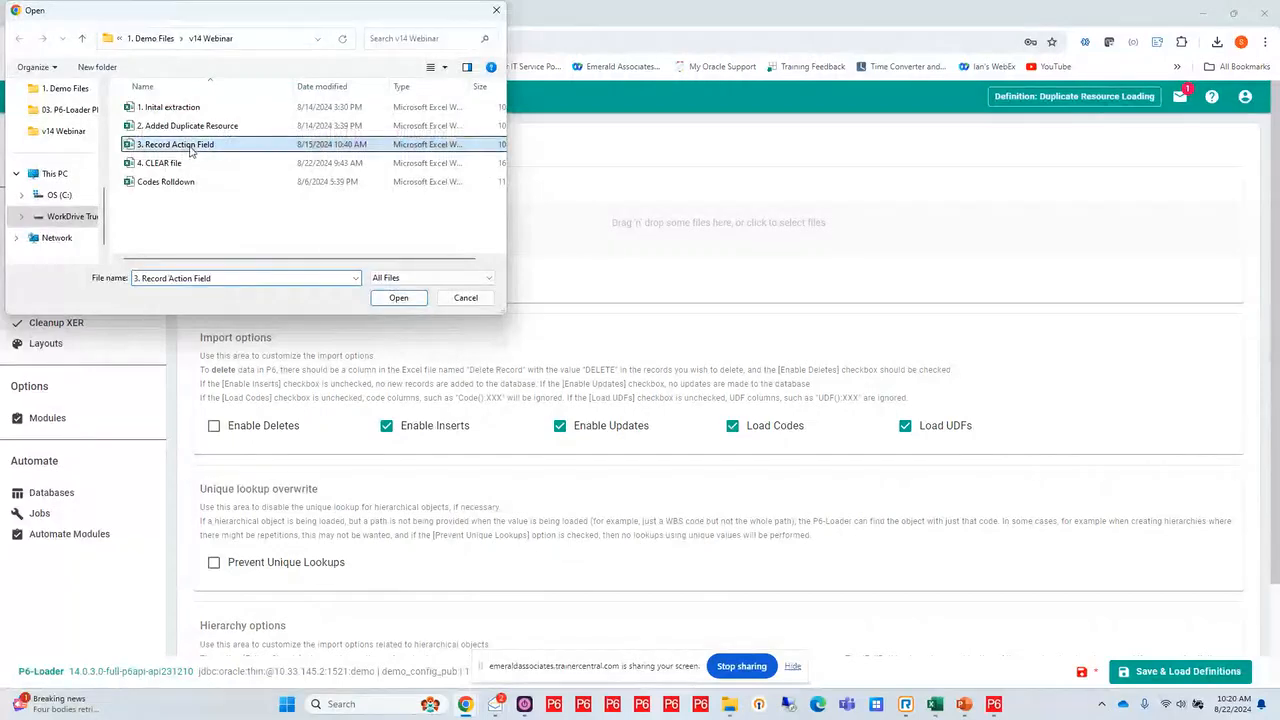
left_click(412, 298)
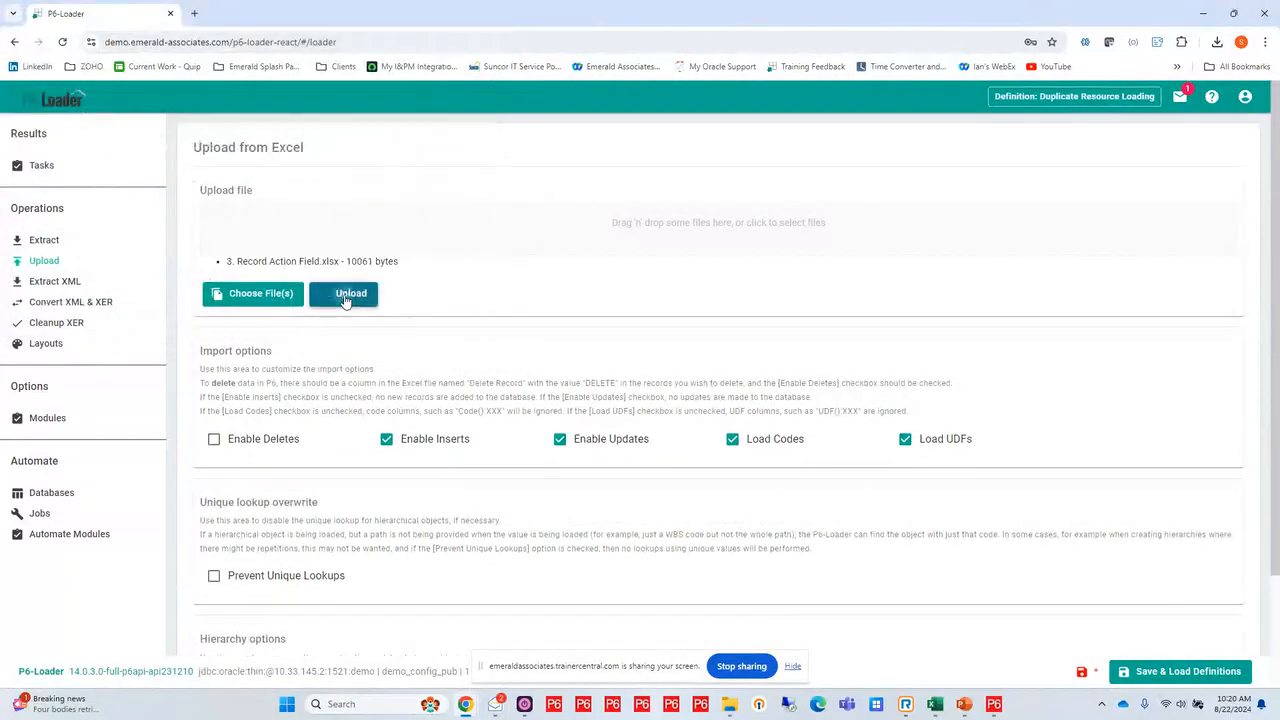
left_click(345, 294)
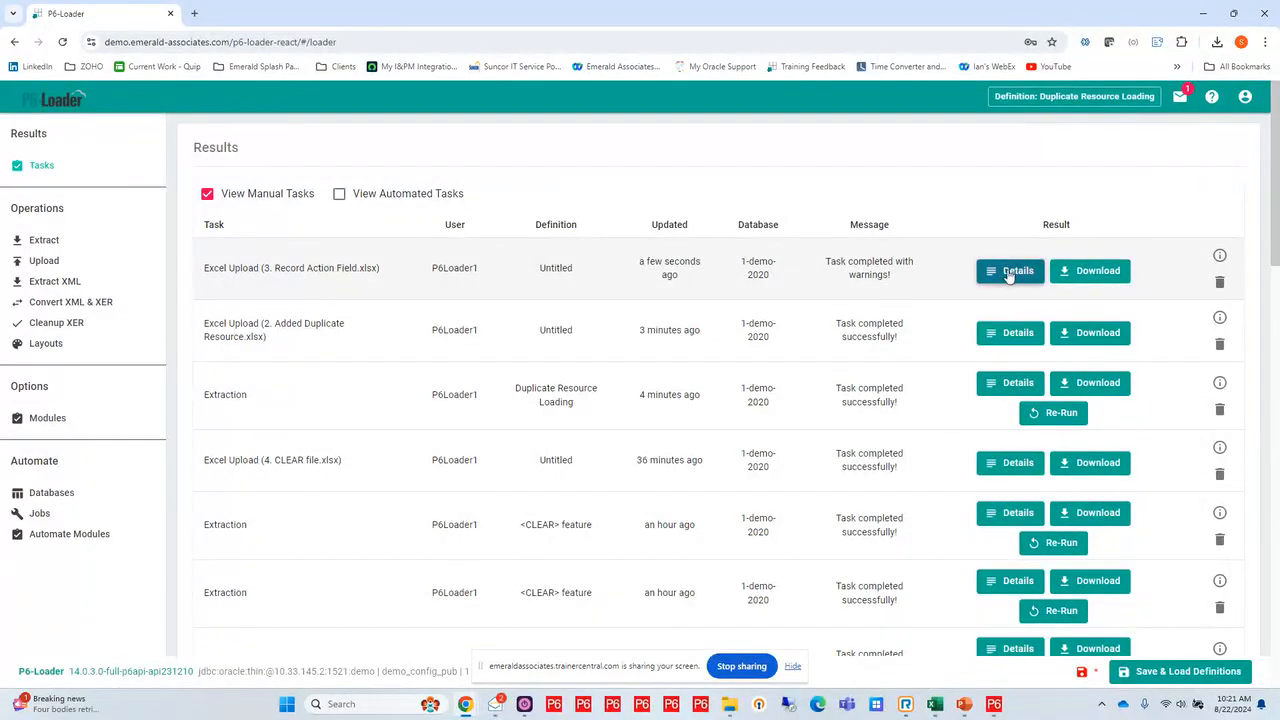
Step: Review the task details of the 3. Record Action Field upload, including its warning and info sections, and close them
left_click(1010, 272)
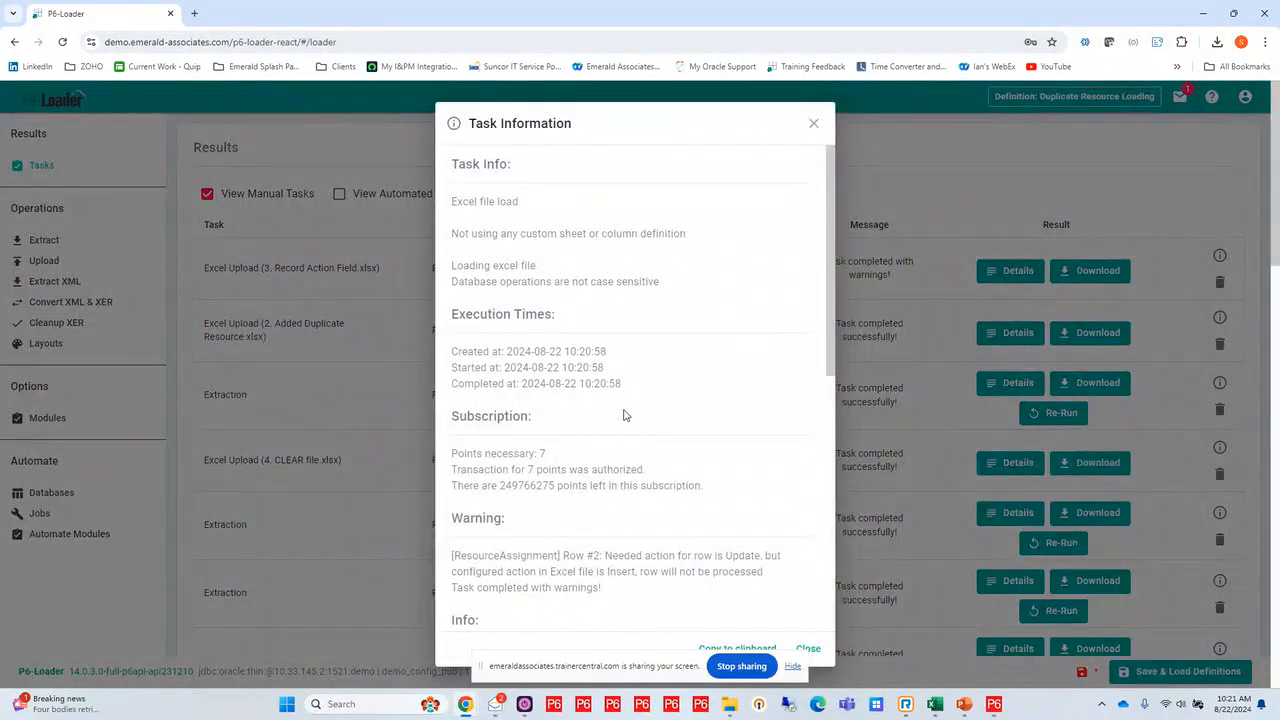
scroll(626, 412, "down", 1)
scroll(626, 412, "down", 1)
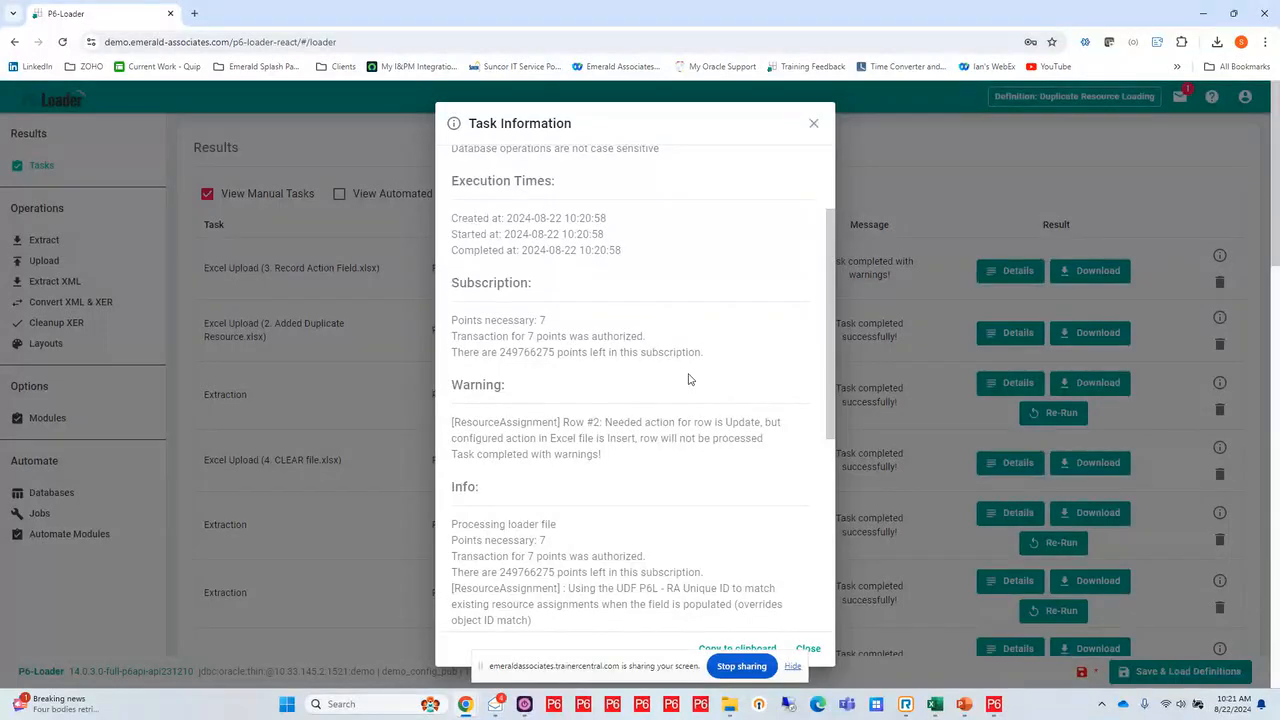
left_click(813, 124)
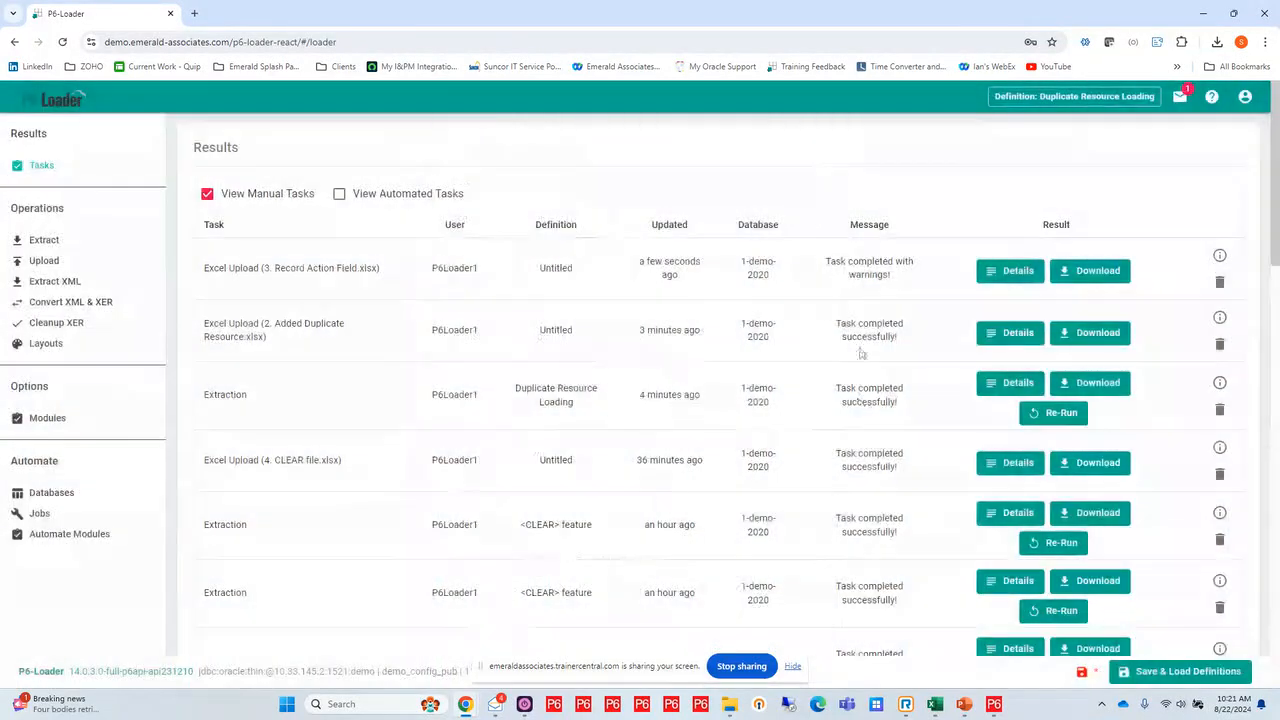
Step: Switch to P6 Professional, refresh the data, and check PRE-1000's scaffolder assignments with unique IDs 101 and 1
left_click(993, 704)
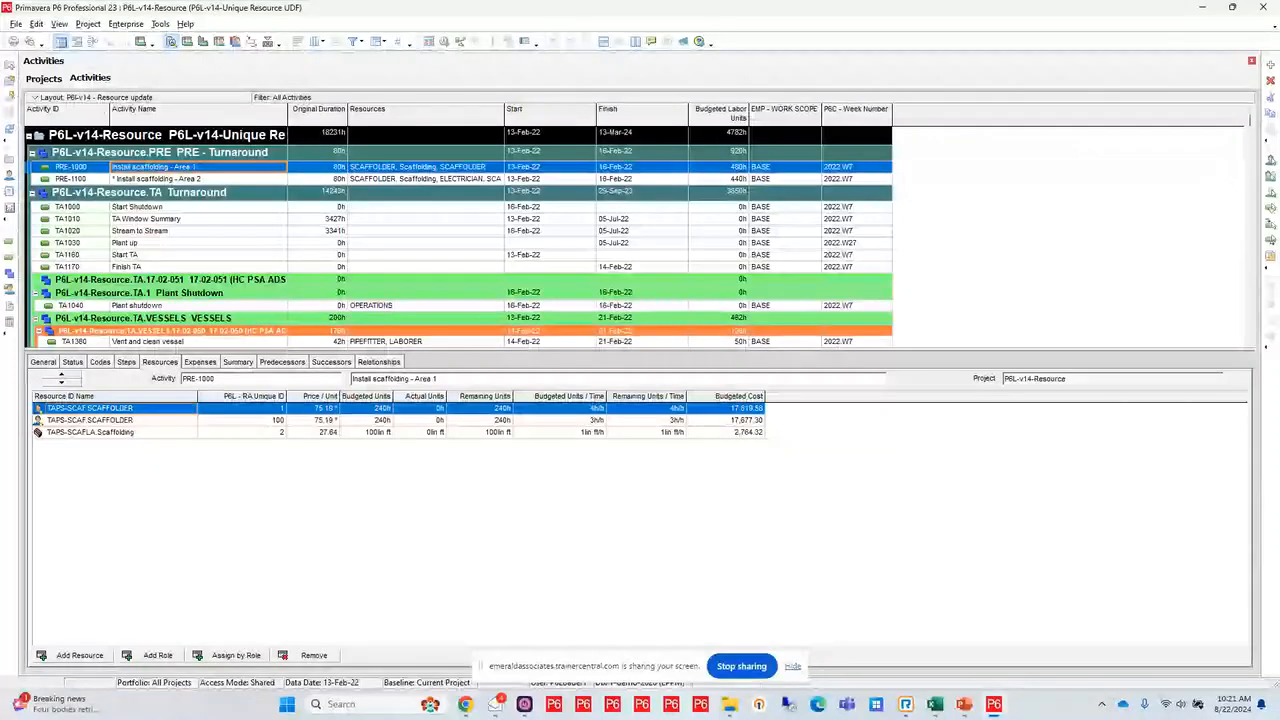
key("F5")
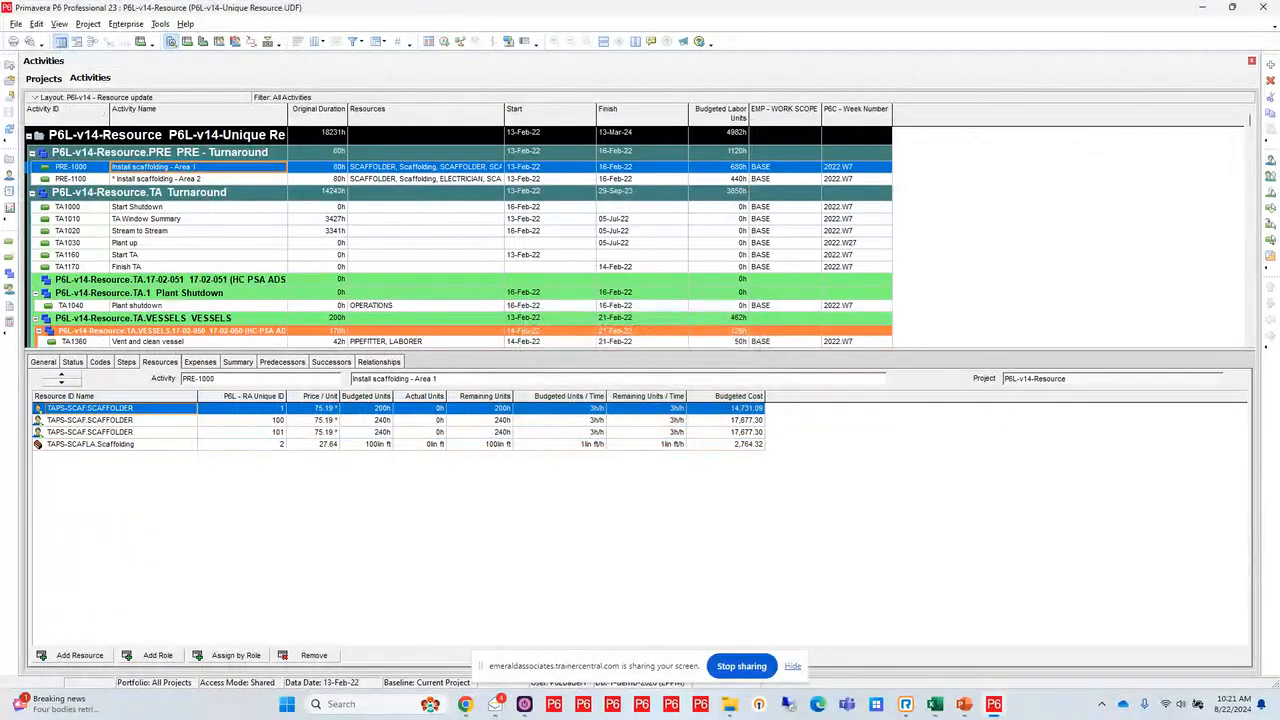
left_click(278, 432)
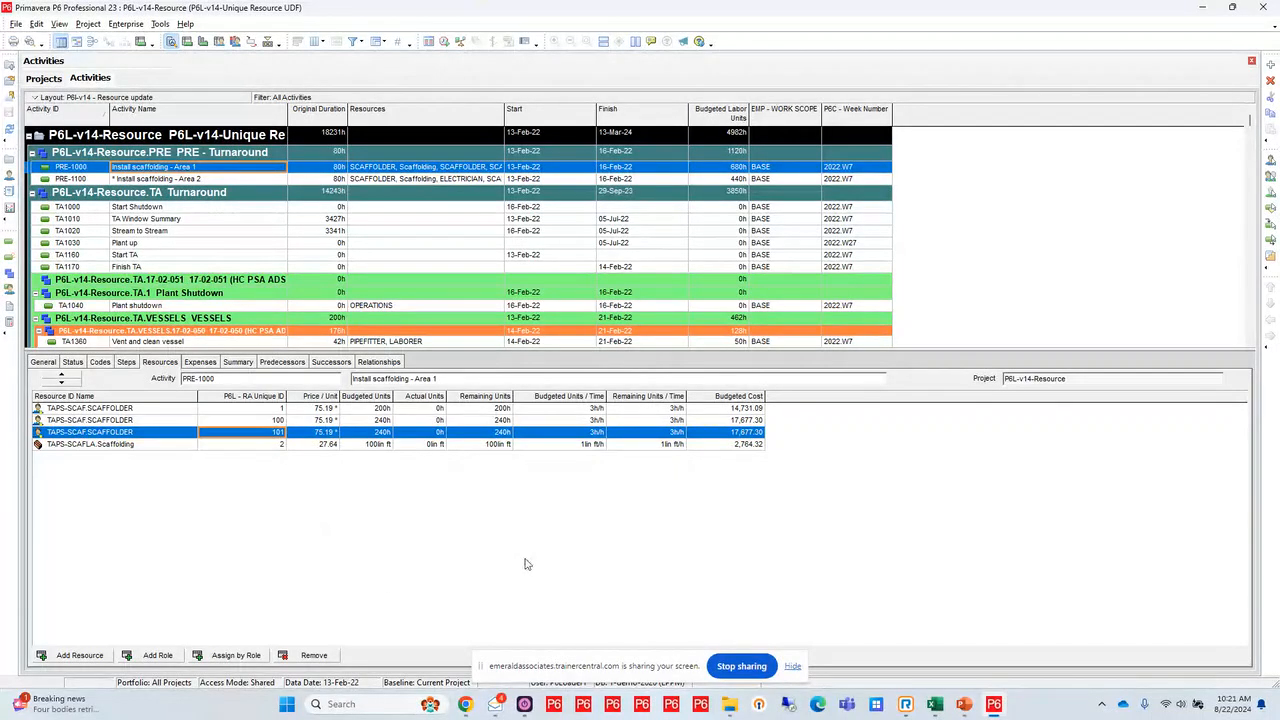
left_click(486, 408)
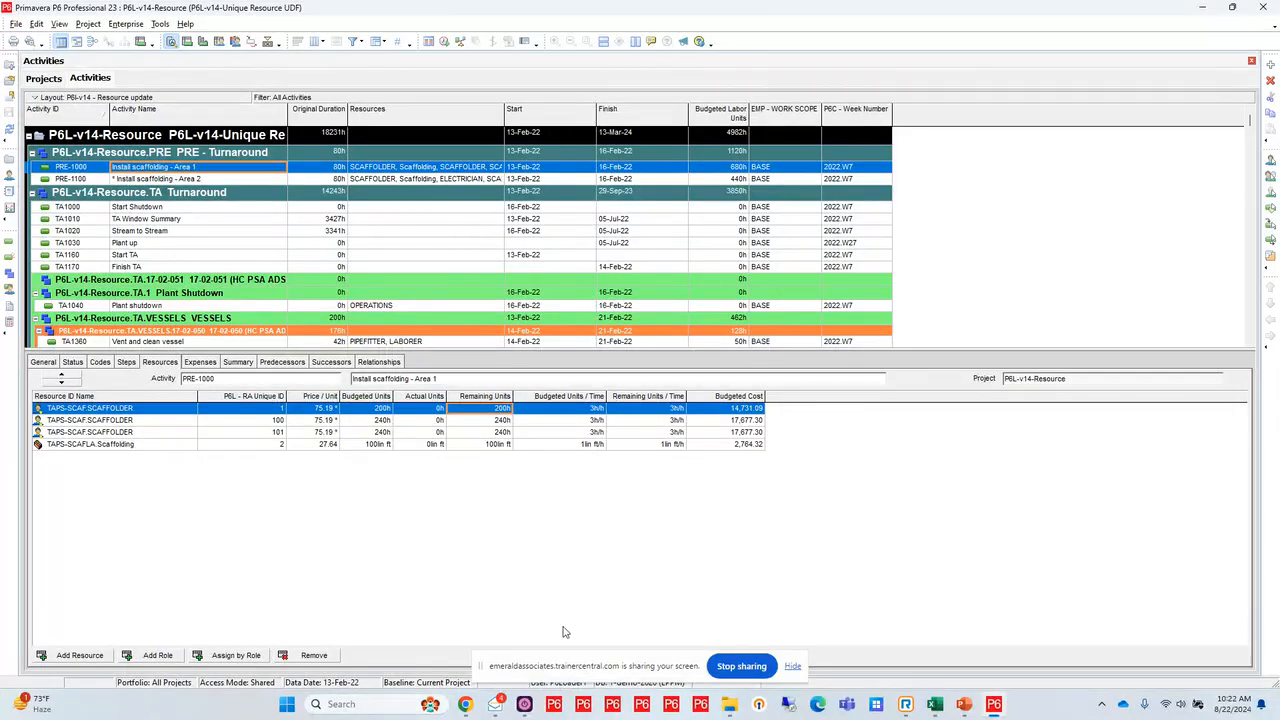
Step: Switch to P6-Loader in the browser and review the users' privileges and team assignments under Manage Users
mouse_move(468, 705)
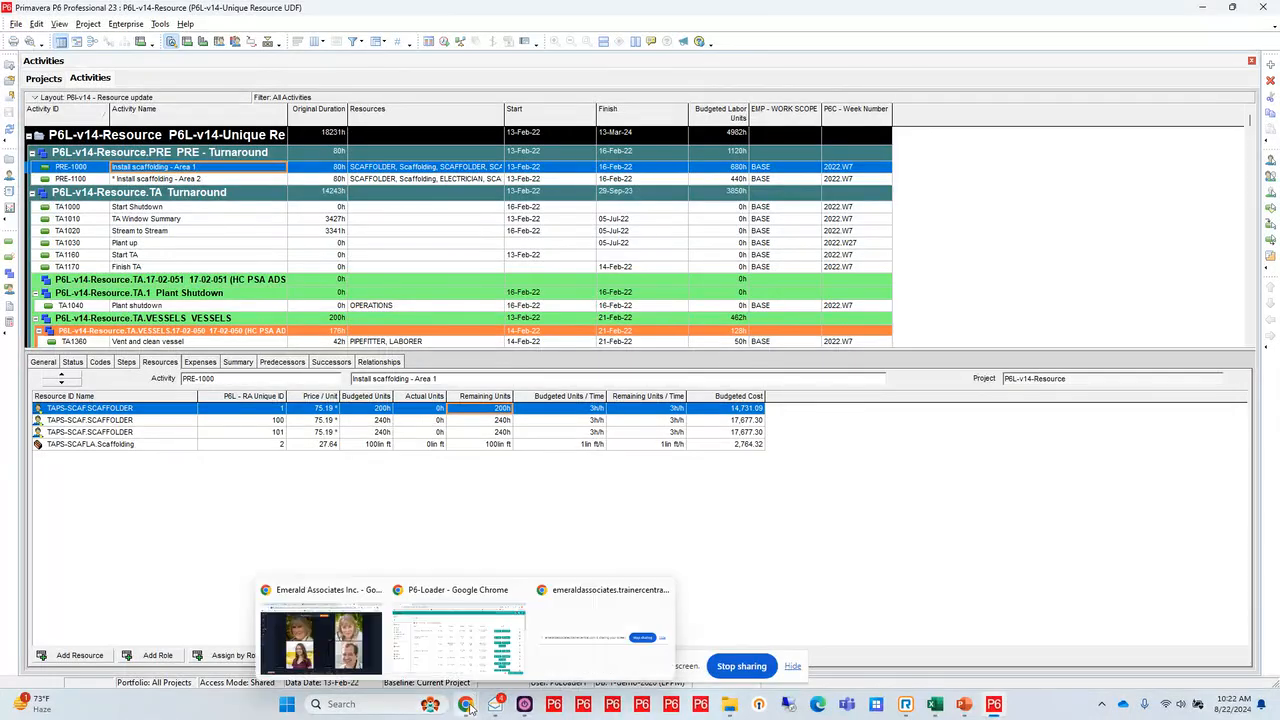
left_click(475, 655)
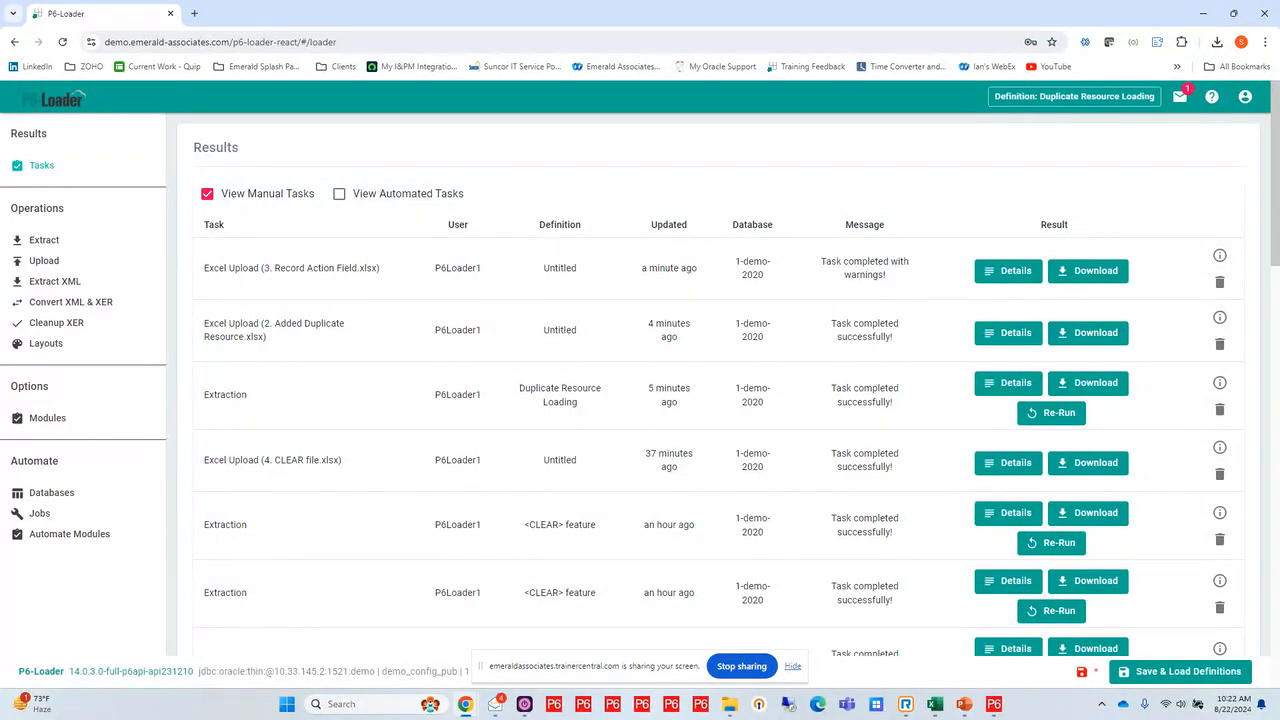
left_click(1245, 96)
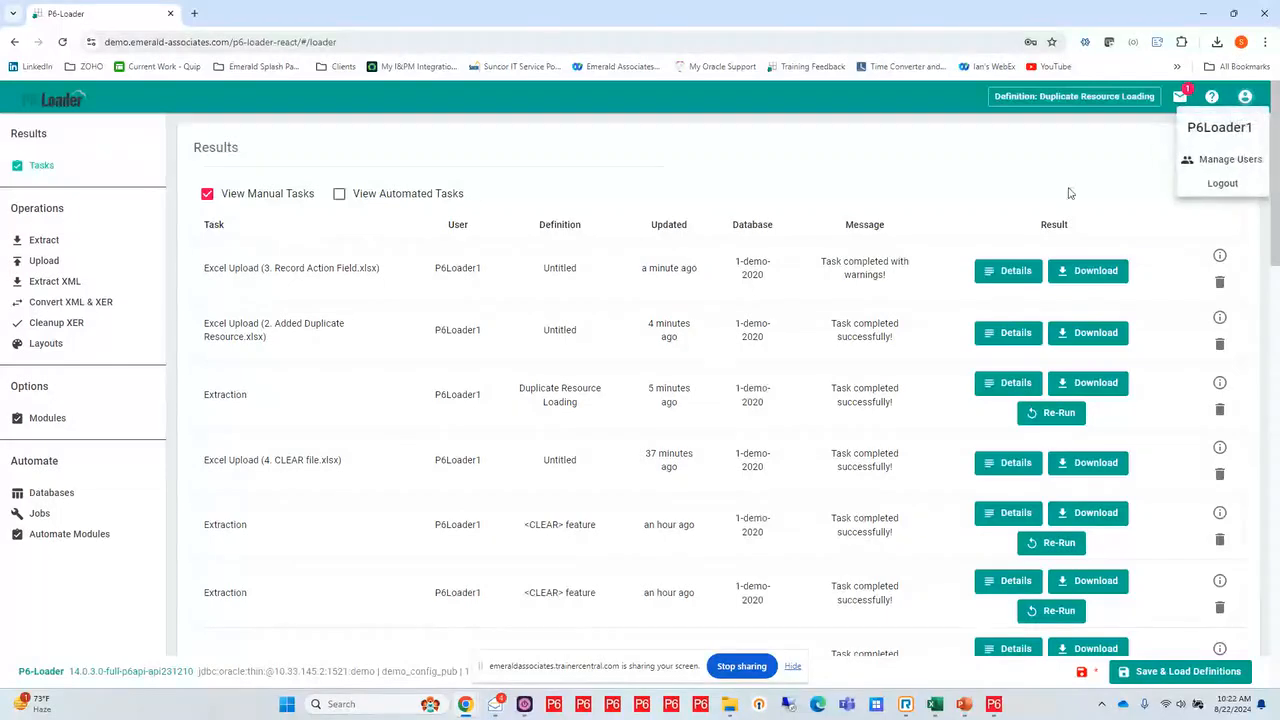
left_click(1232, 161)
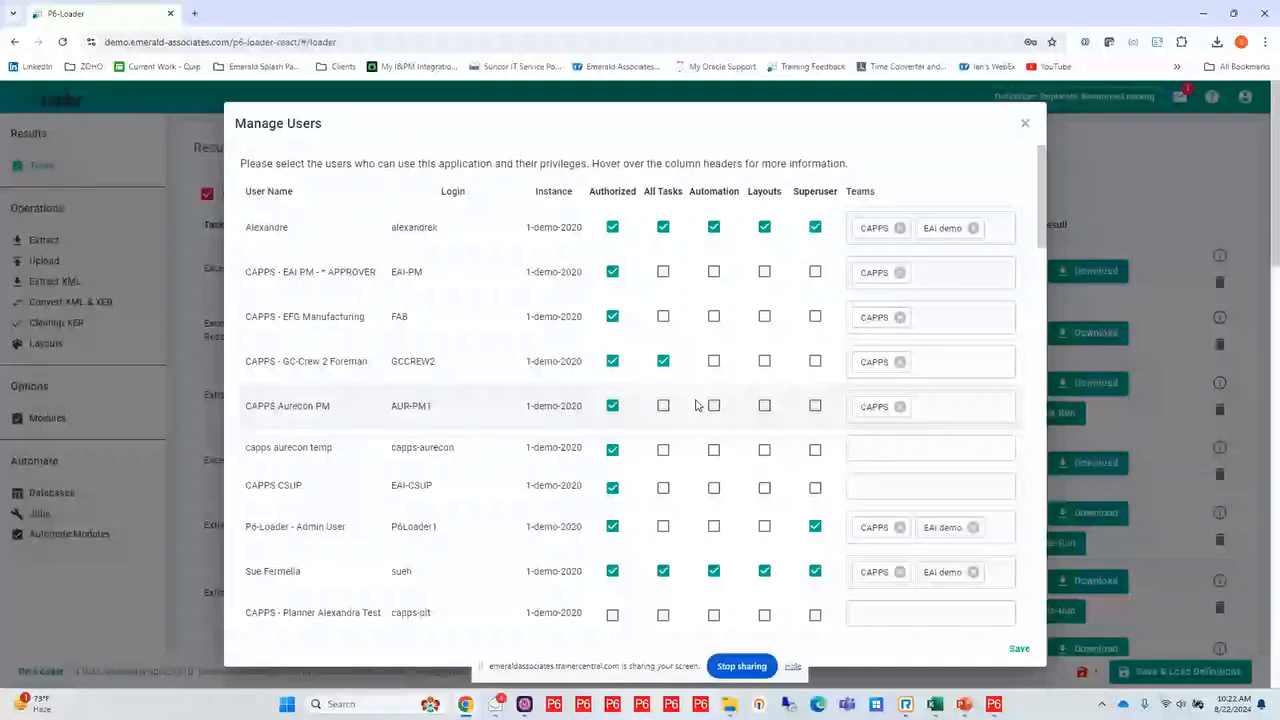
scroll(740, 476, "down", 4)
scroll(740, 476, "up", 4)
scroll(740, 476, "up", 1)
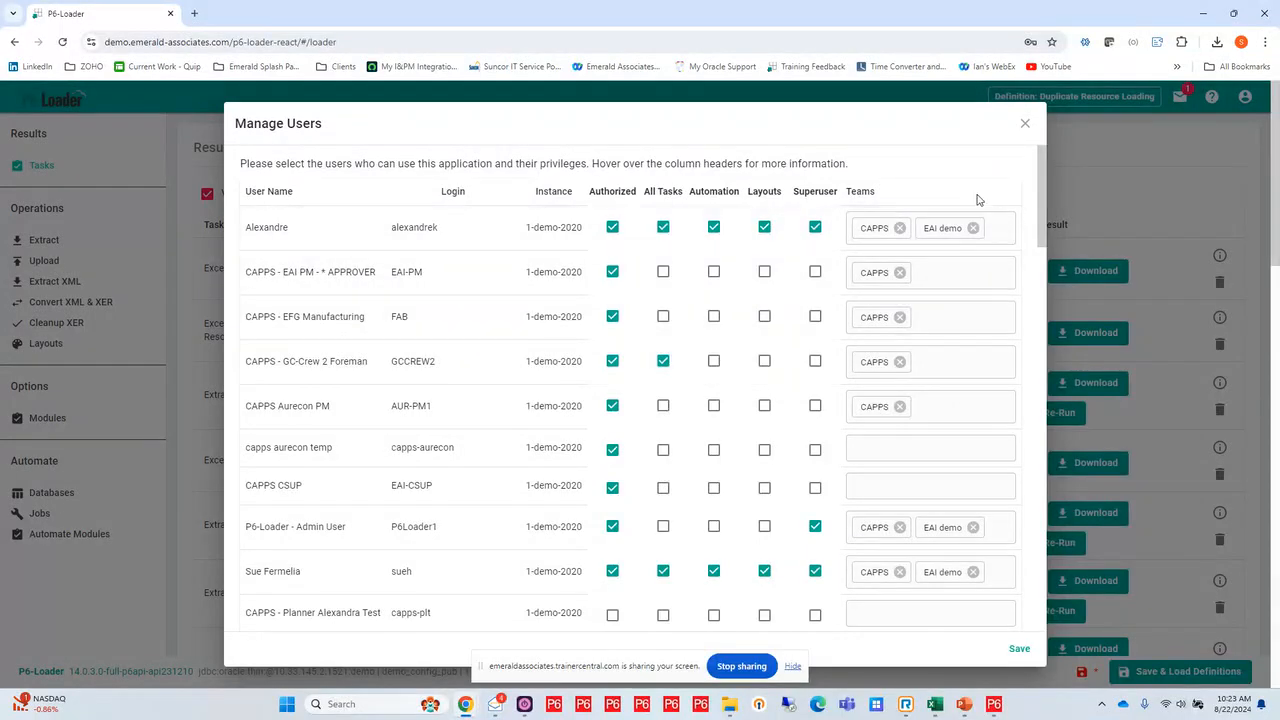
left_click(1024, 124)
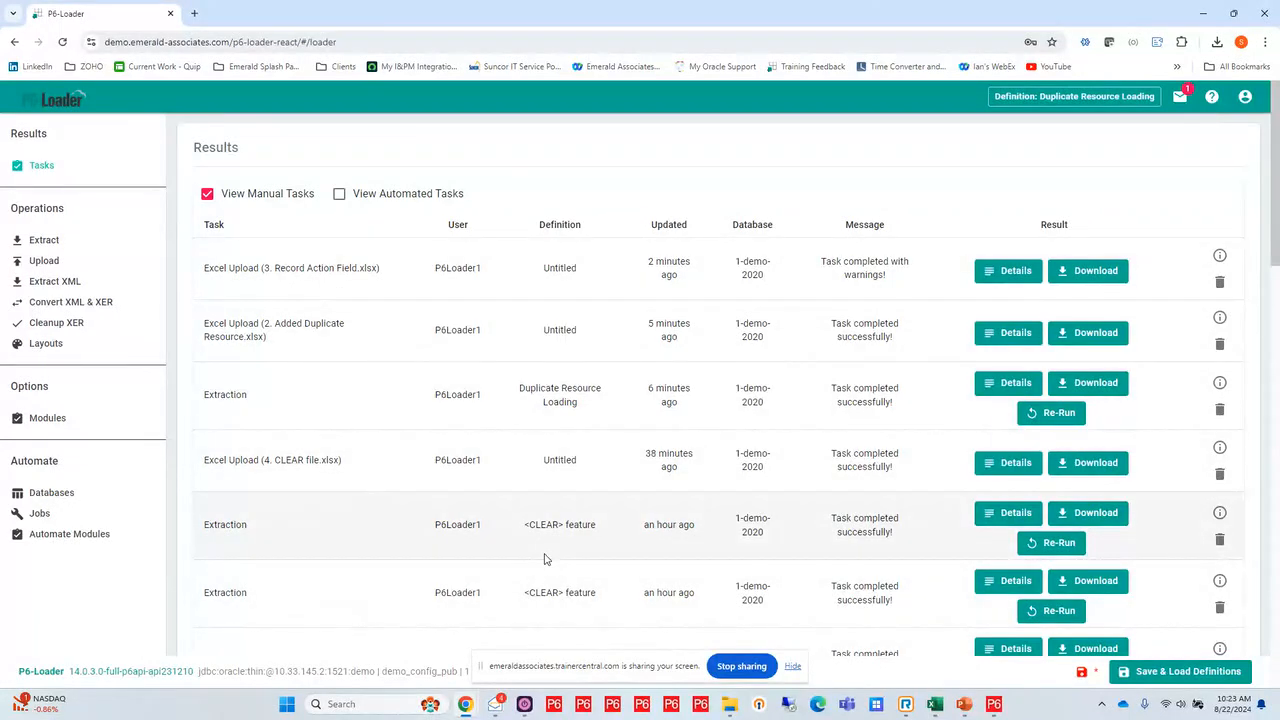
left_click(1245, 97)
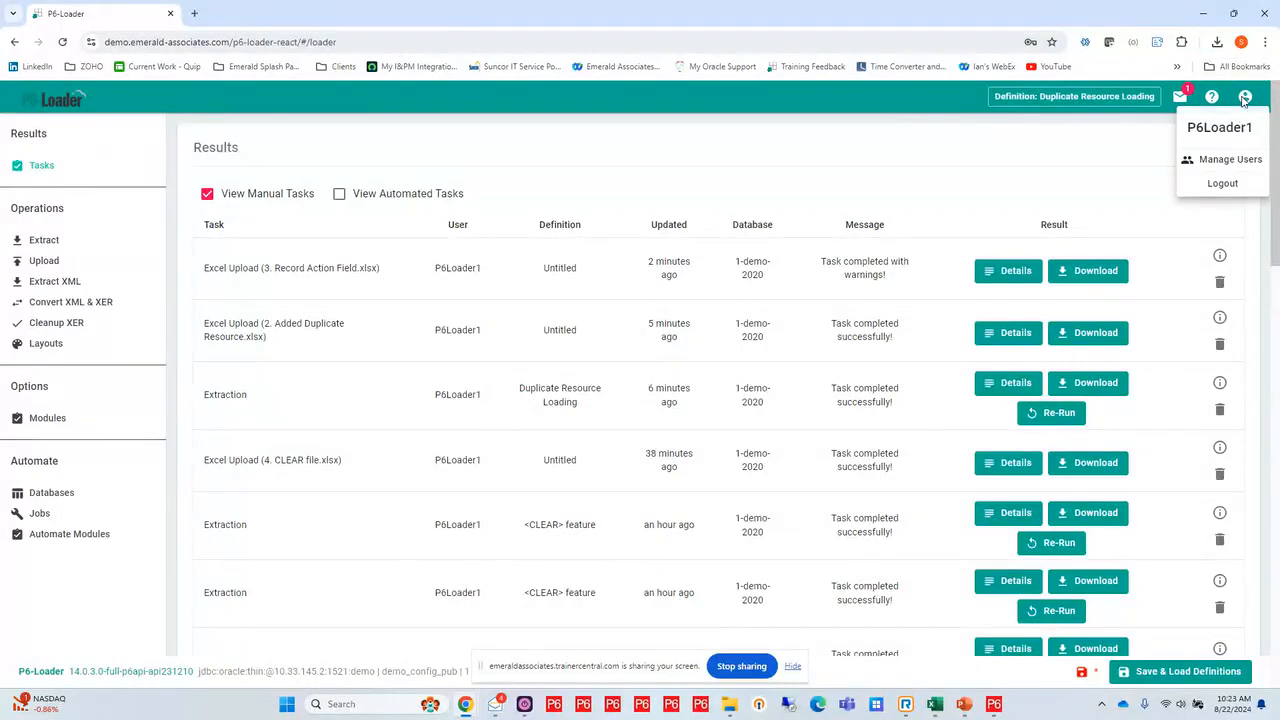
left_click(1230, 160)
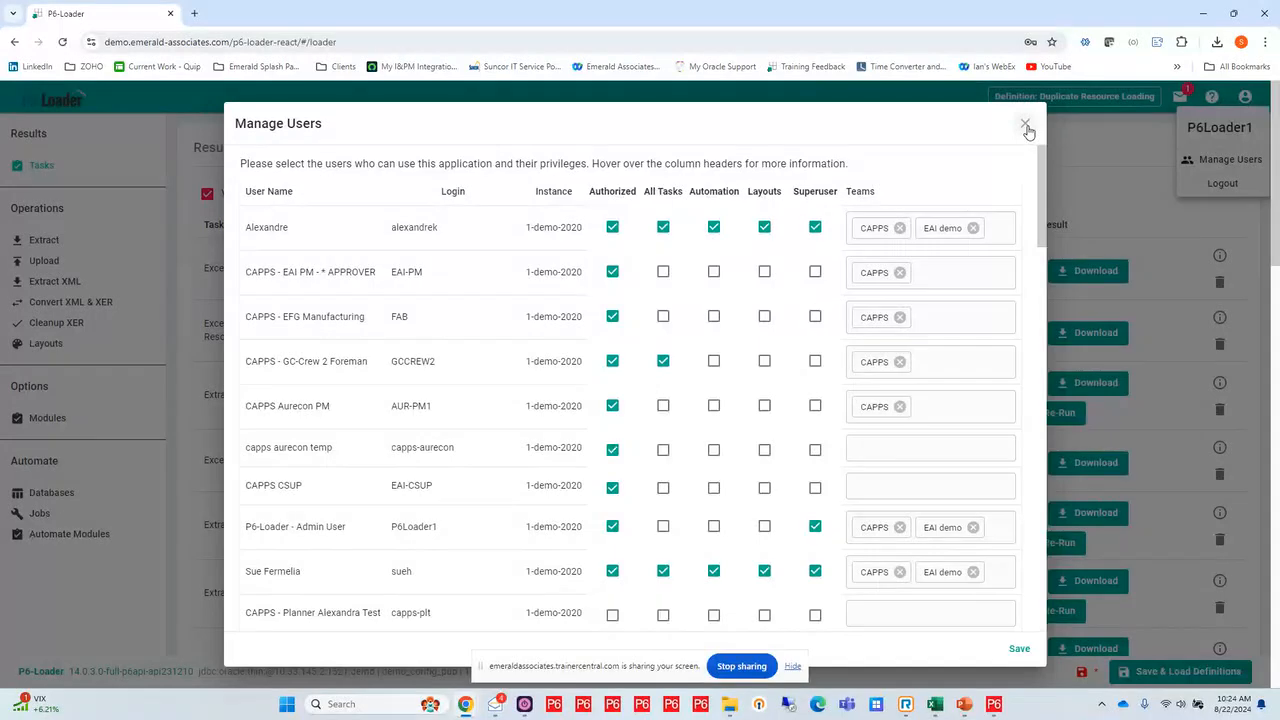
left_click(1025, 127)
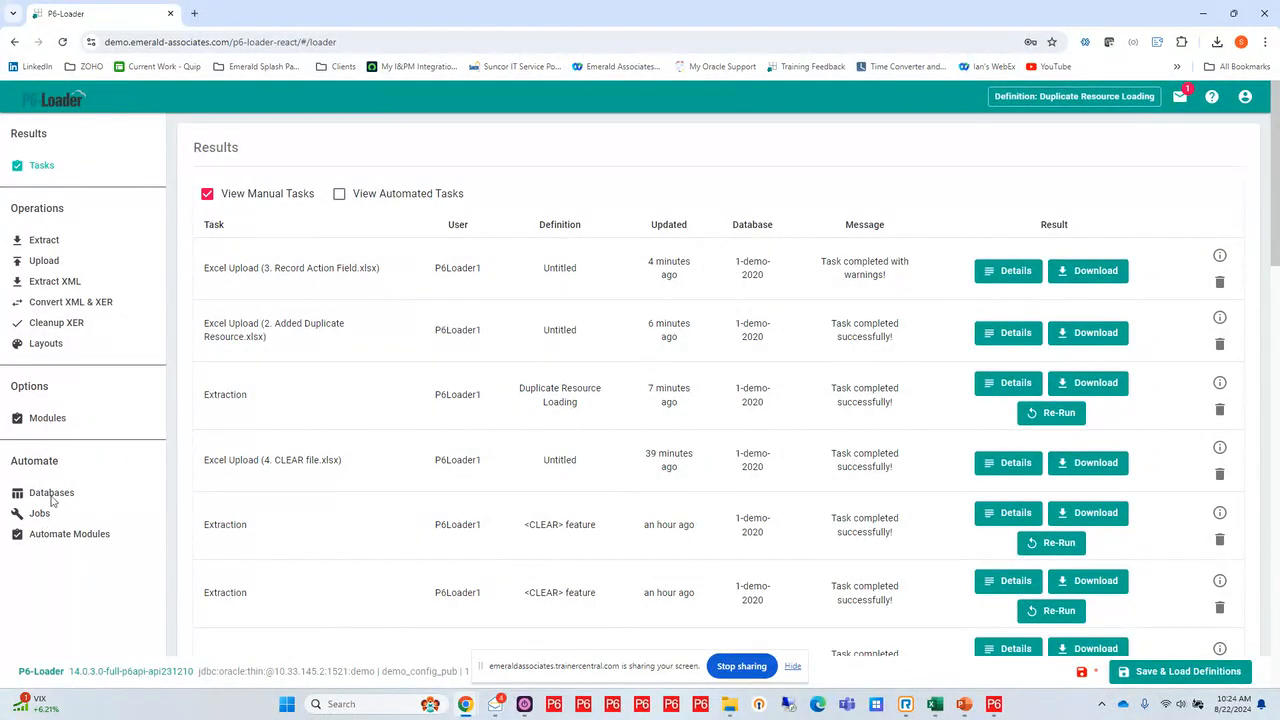
Step: Review the automation settings of database 1-demo-2020, including its export and layout backup options, apply them as they are, and decline saving the password
left_click(52, 494)
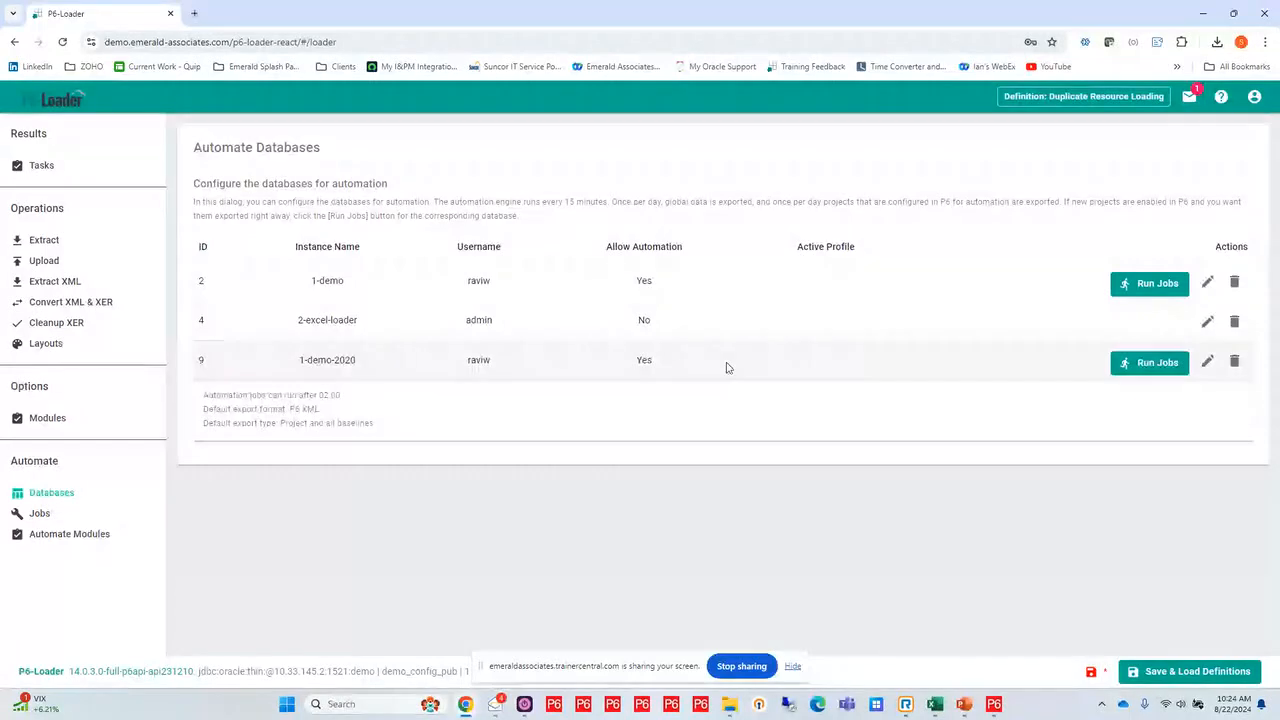
left_click(1207, 363)
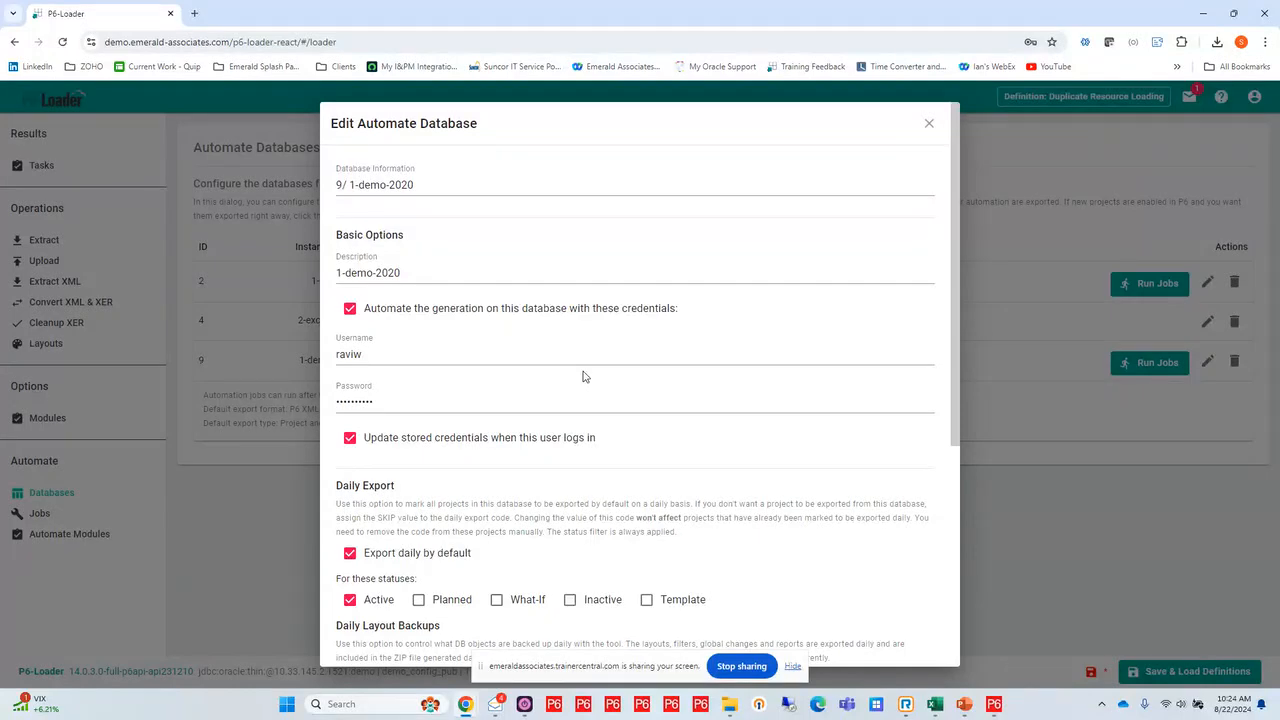
scroll(585, 376, "down", 5)
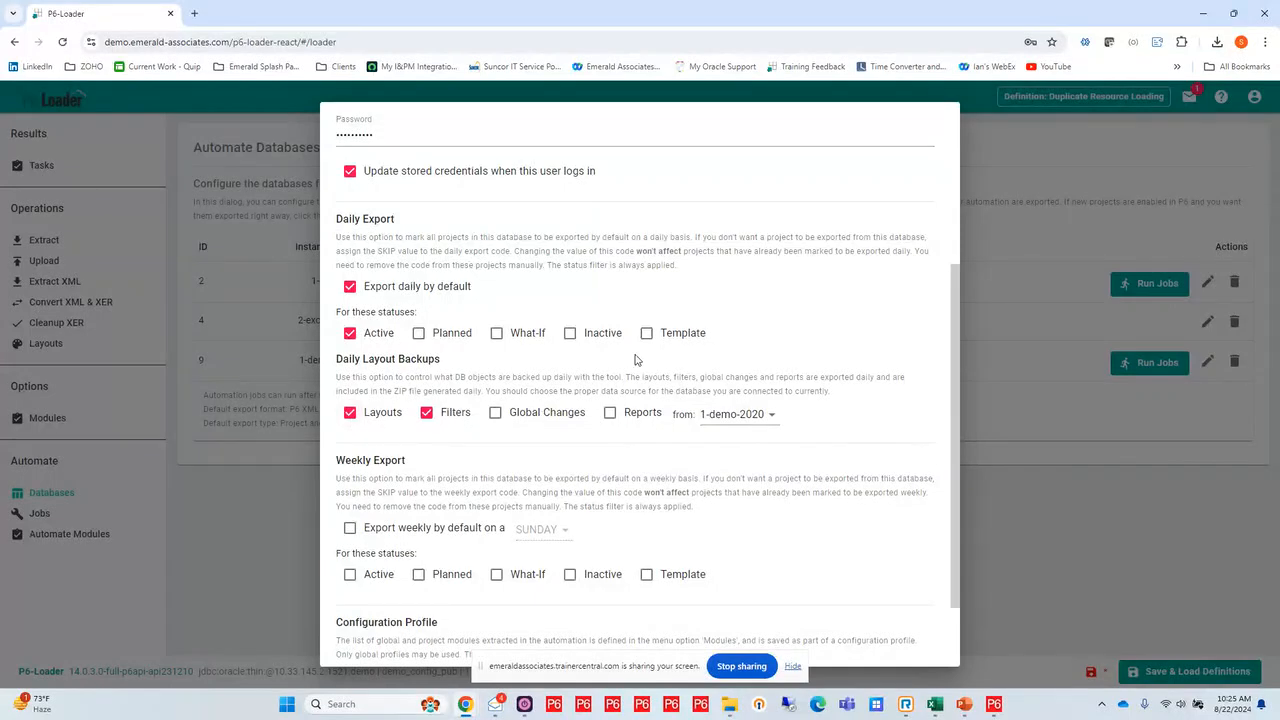
scroll(740, 340, "down", 1)
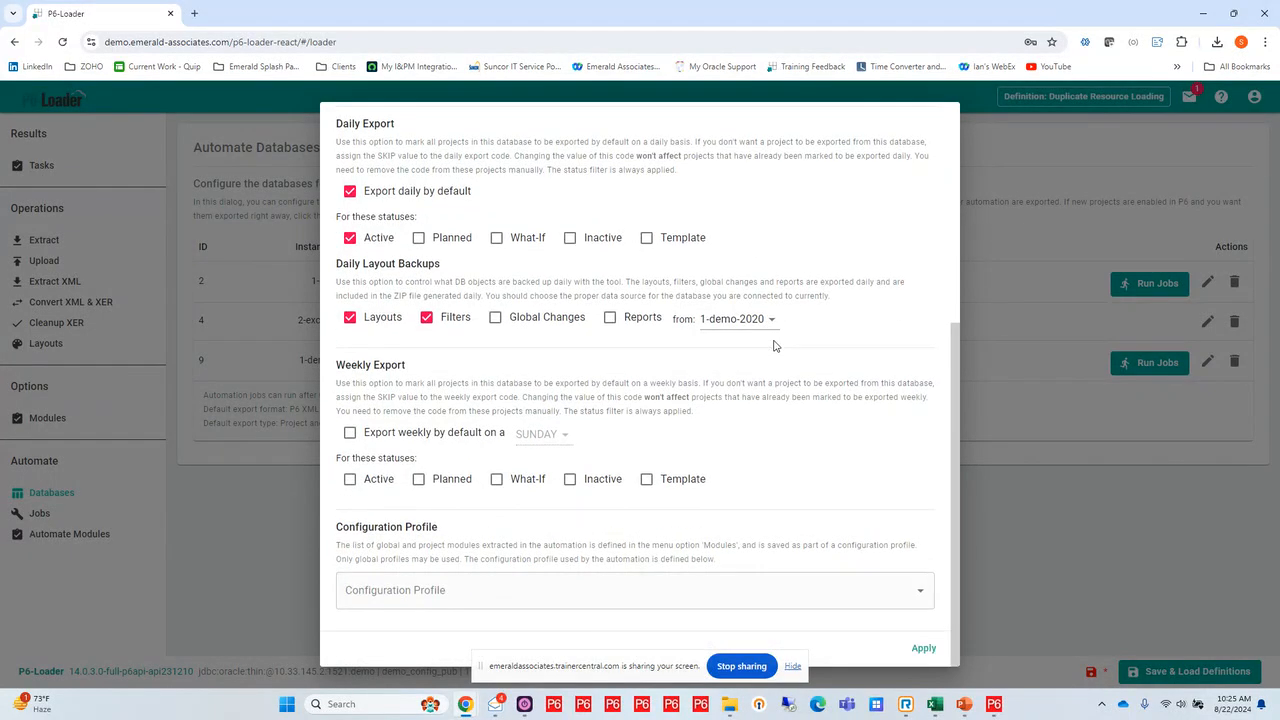
left_click(923, 650)
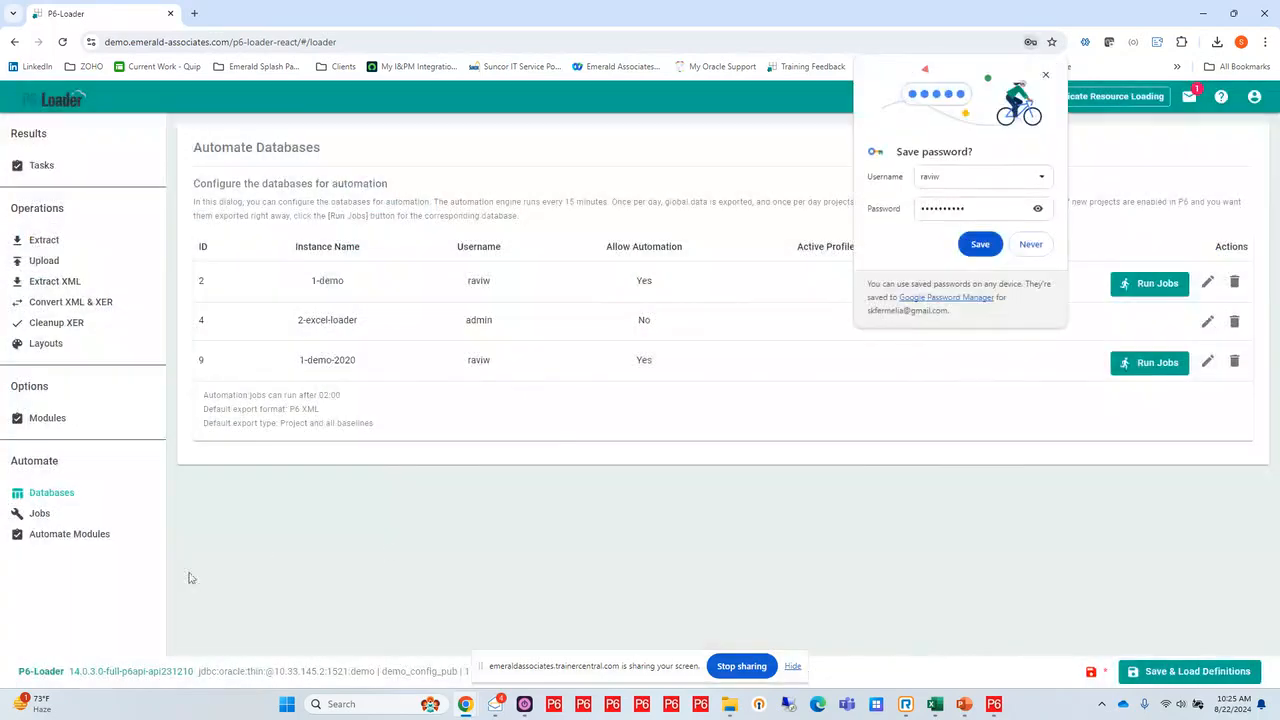
left_click(1027, 248)
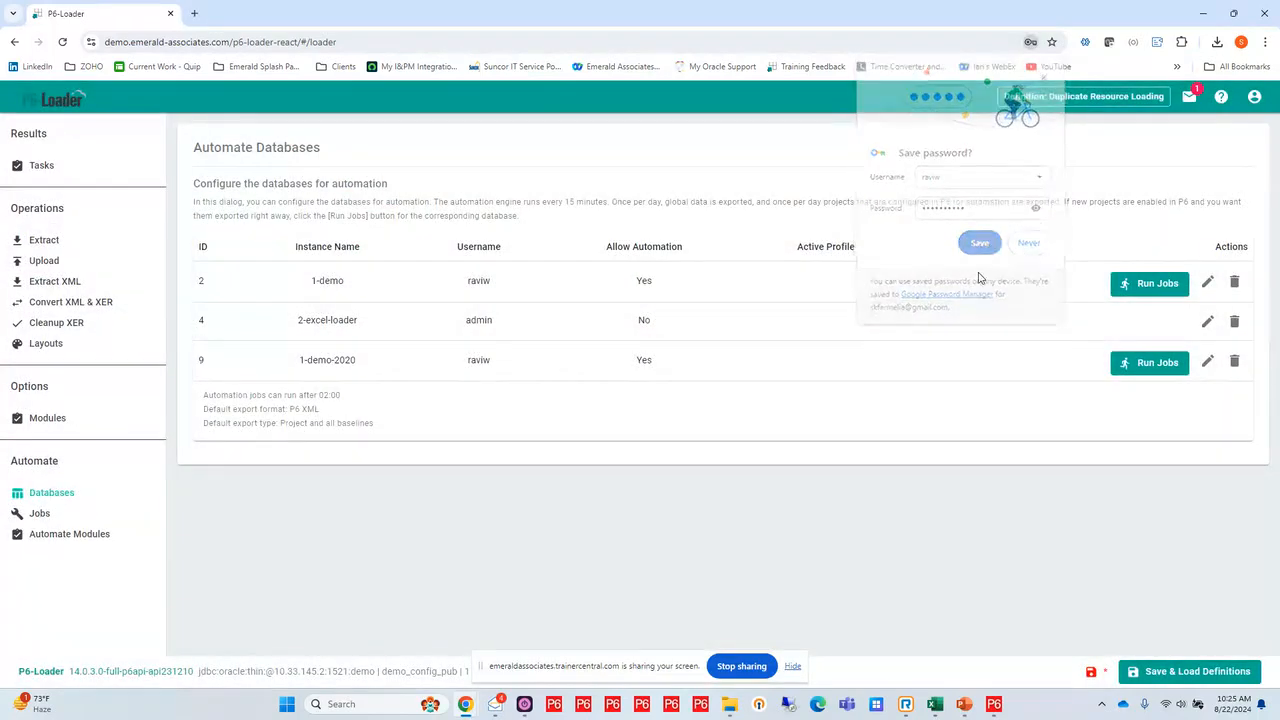
left_click(40, 514)
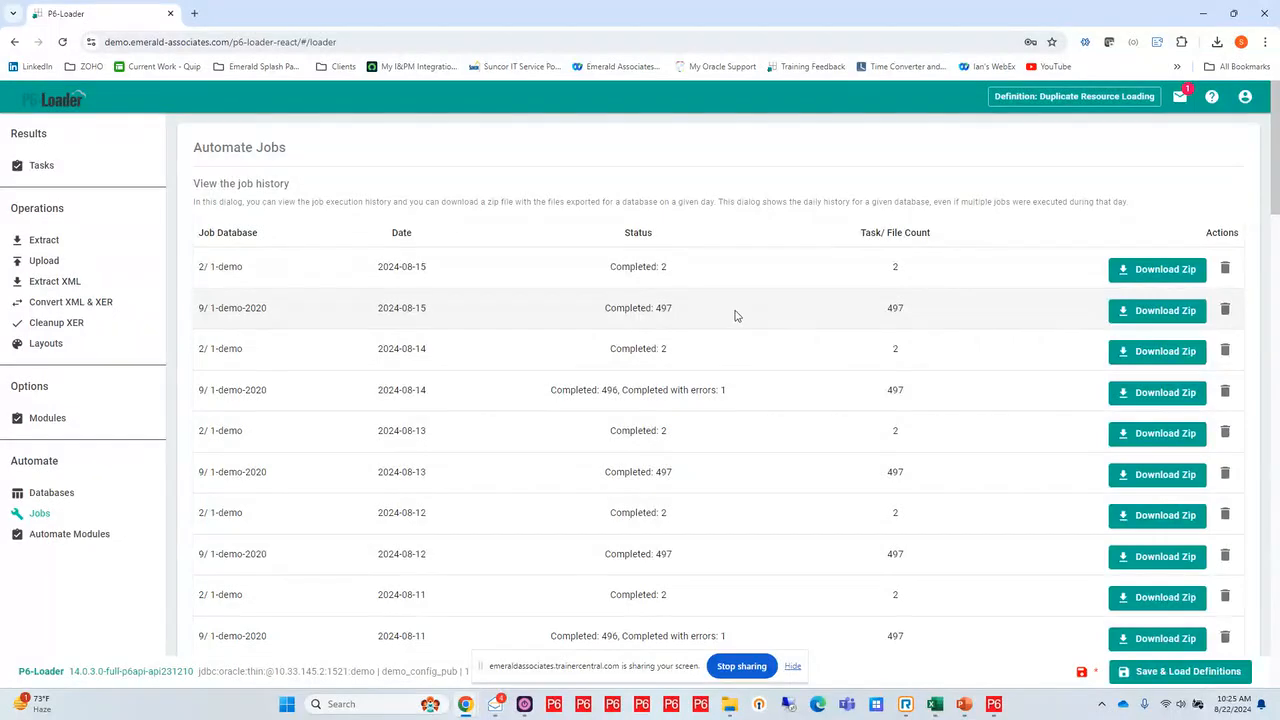
left_click(1151, 313)
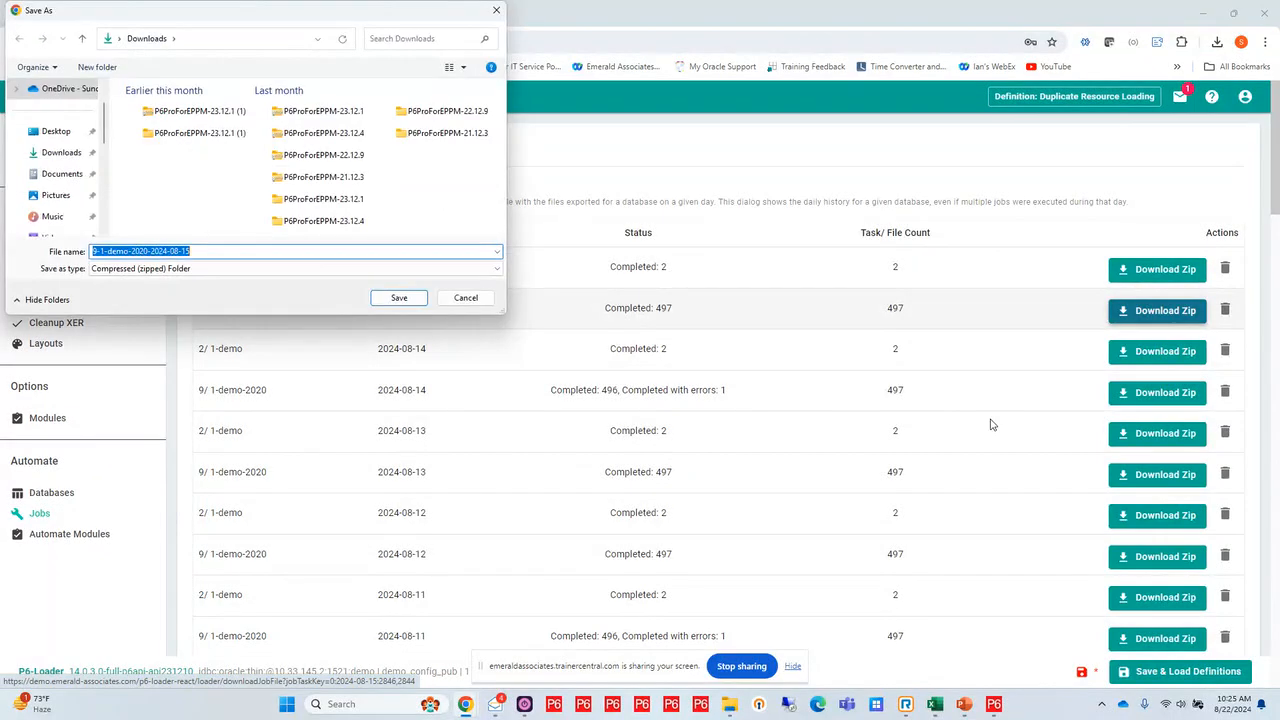
left_click(379, 300)
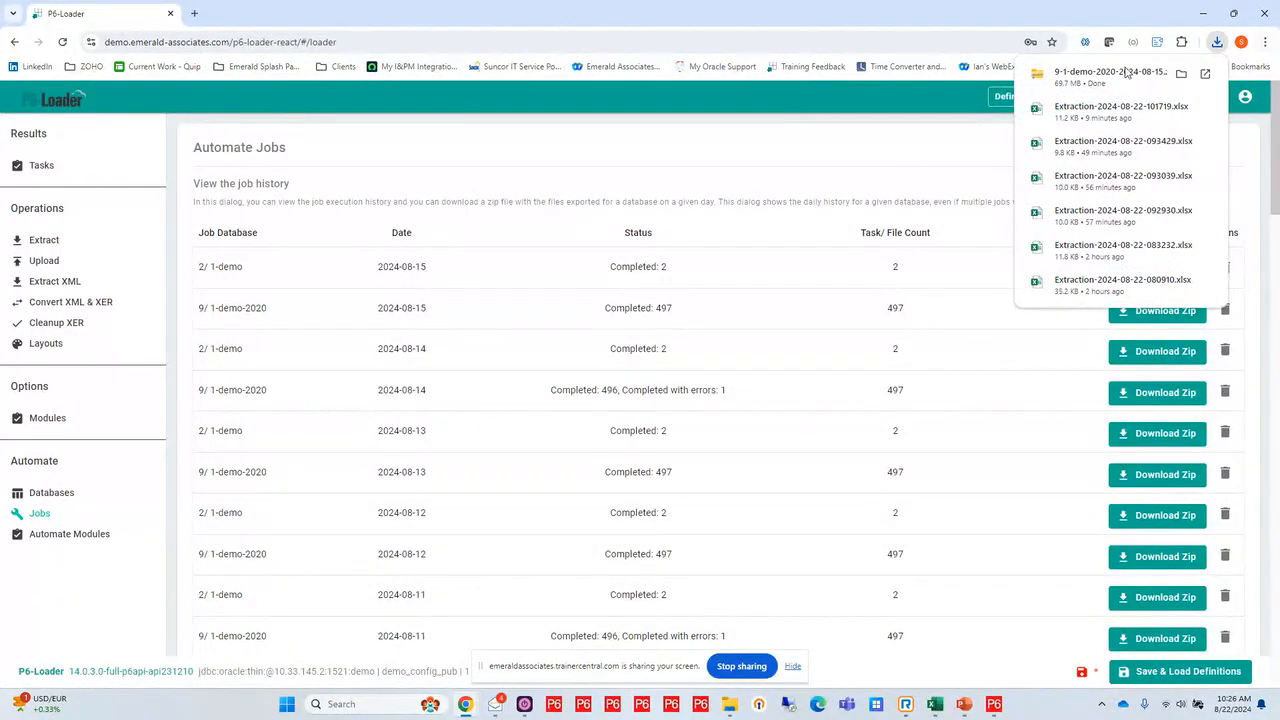
Step: Open the downloaded zip, examine its extraction files and the contents of the LayoutExtraction archive, and close the folder window
left_click(1127, 72)
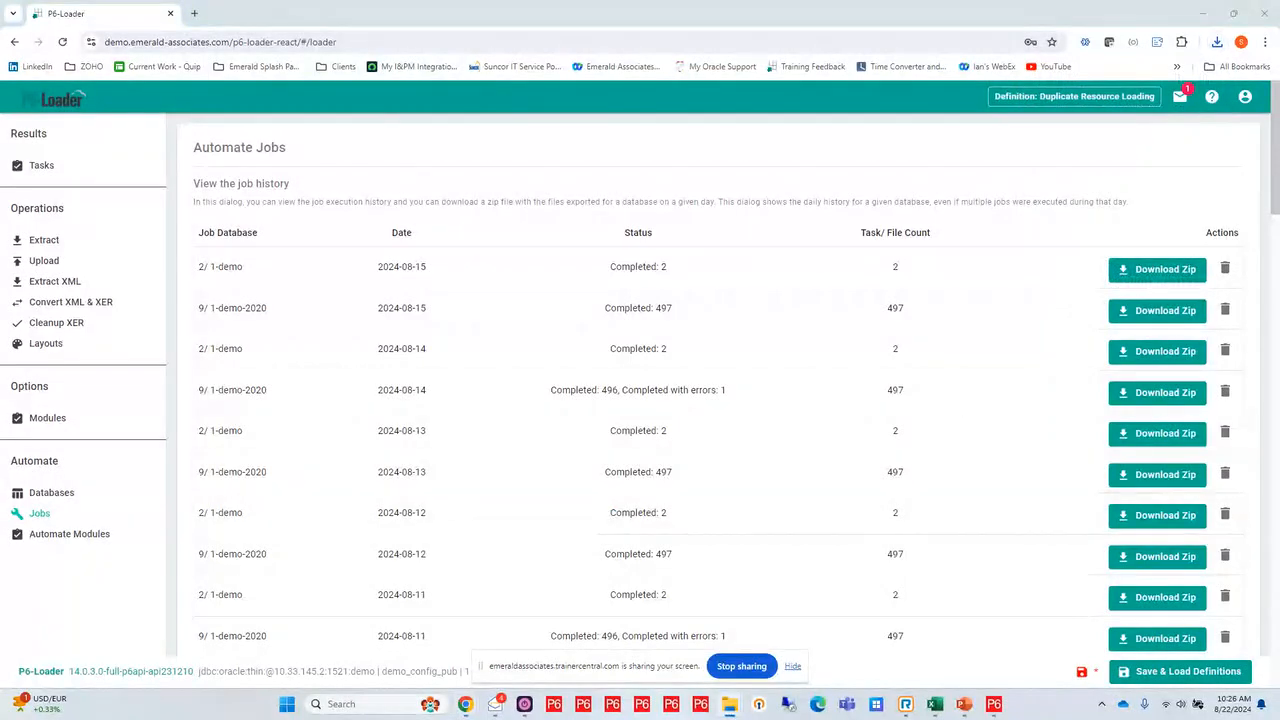
left_click_drag(1279, 150, 562, 2)
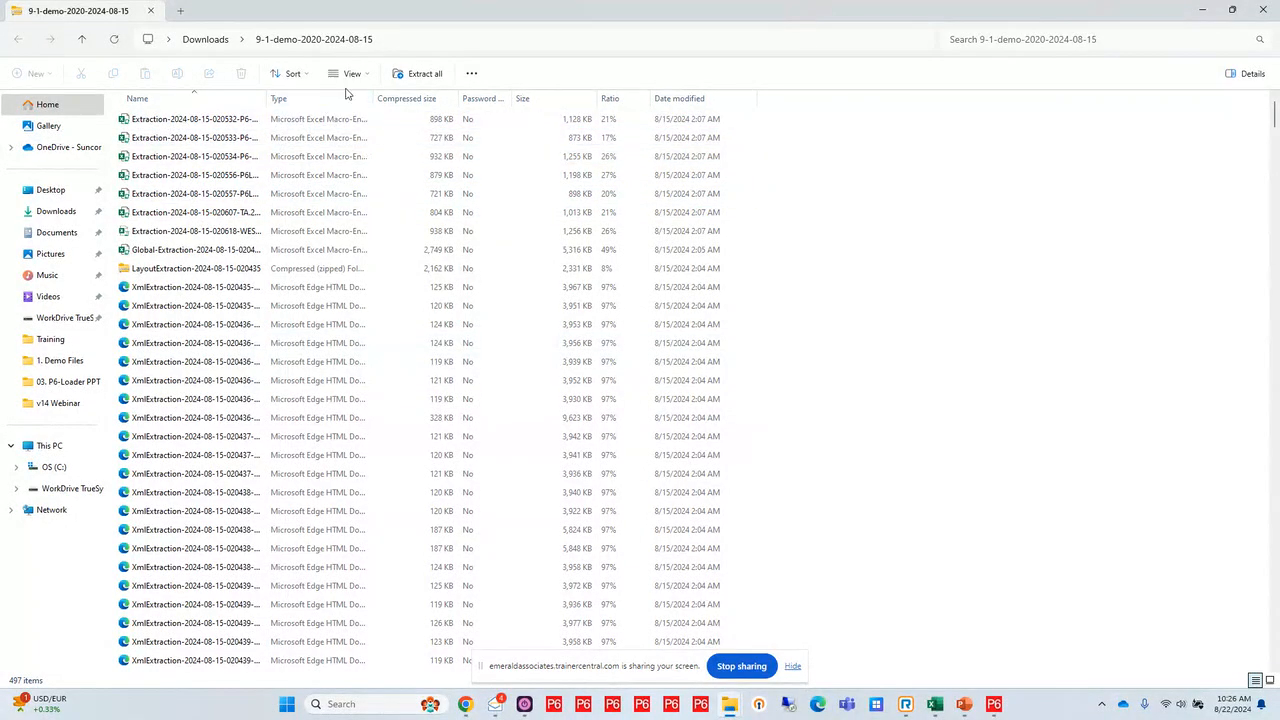
left_click_drag(373, 100, 485, 110)
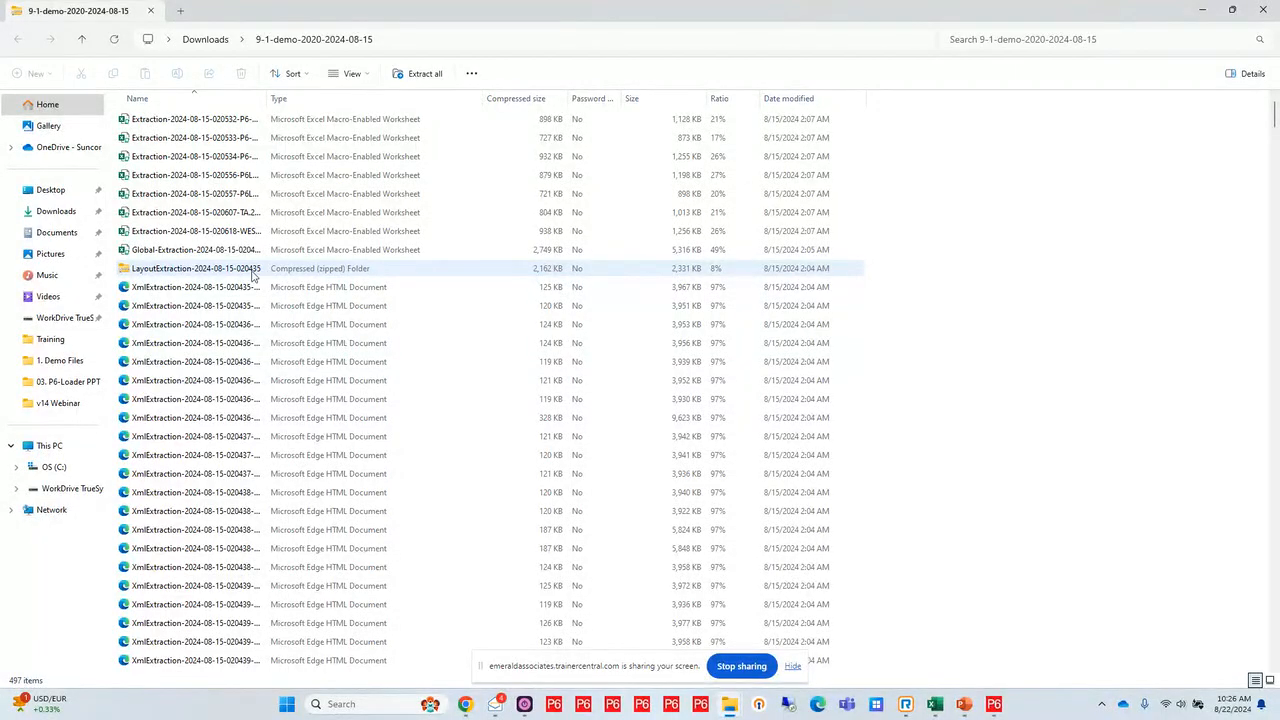
left_click(180, 256)
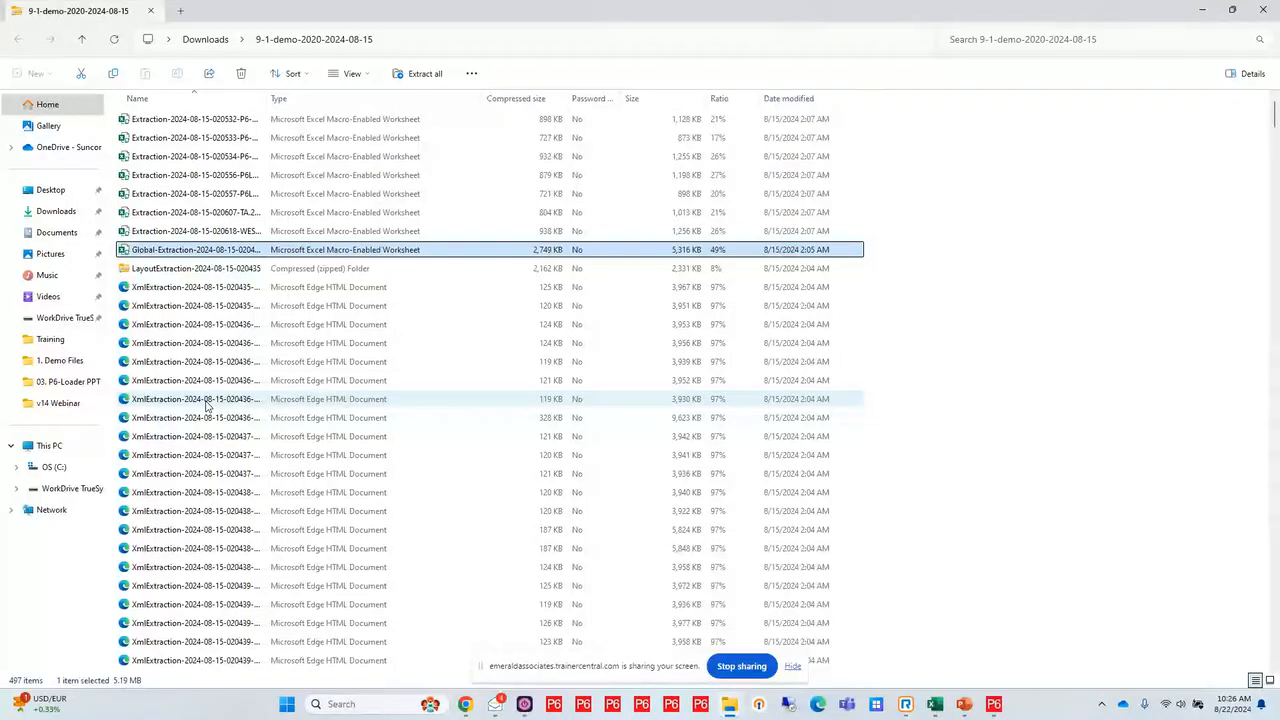
double_click(193, 270)
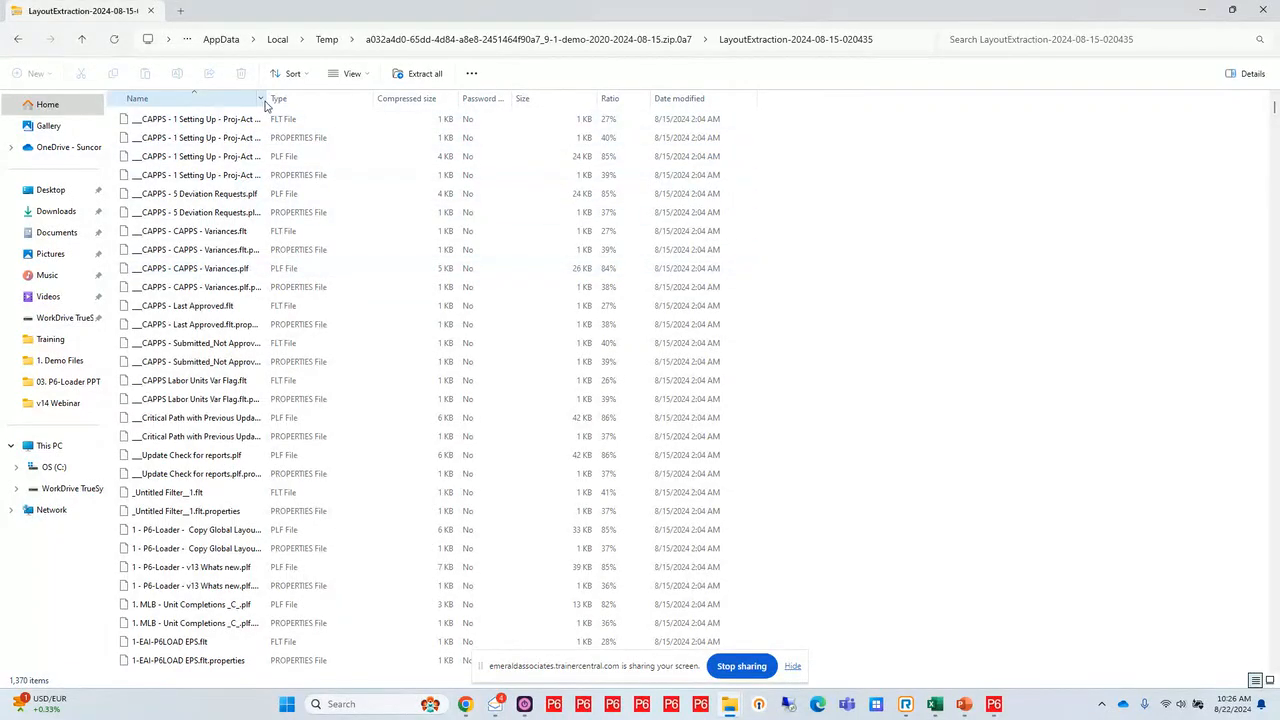
left_click_drag(266, 99, 411, 99)
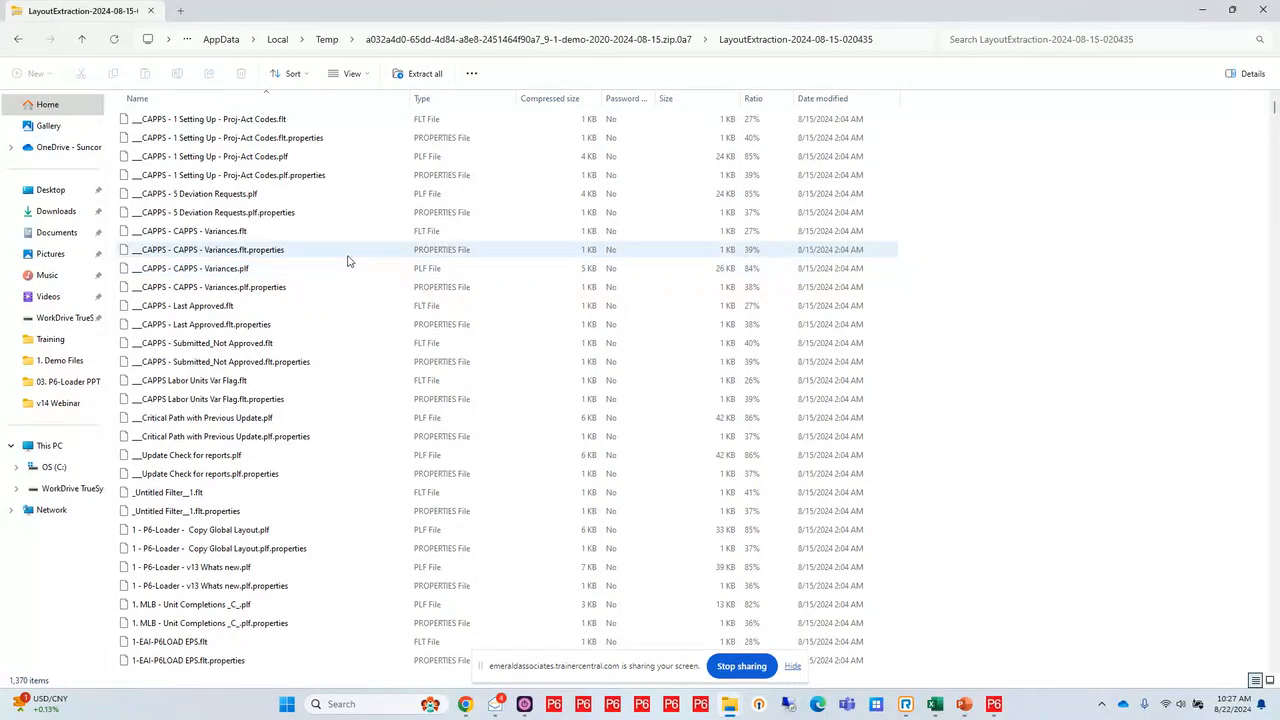
left_click(1262, 9)
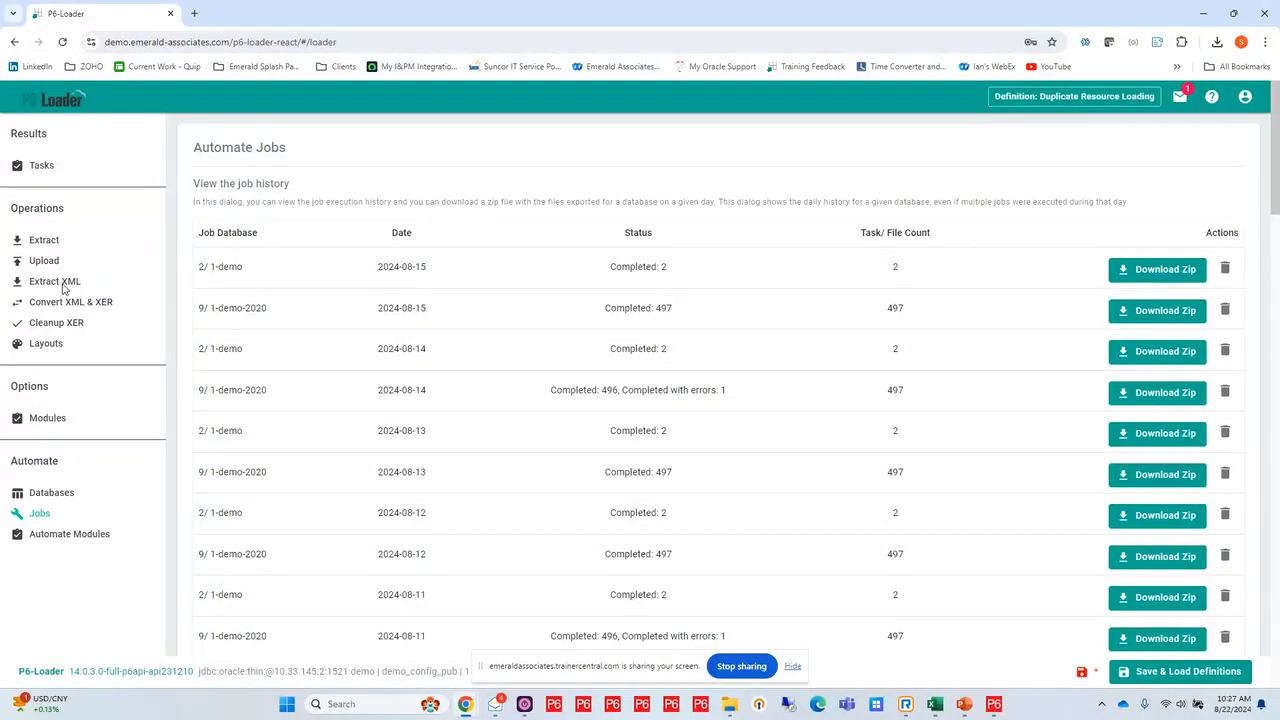
Step: Go to P6-Loader's Excel extraction and load the Blank Definition, discarding the pending changes
left_click(48, 241)
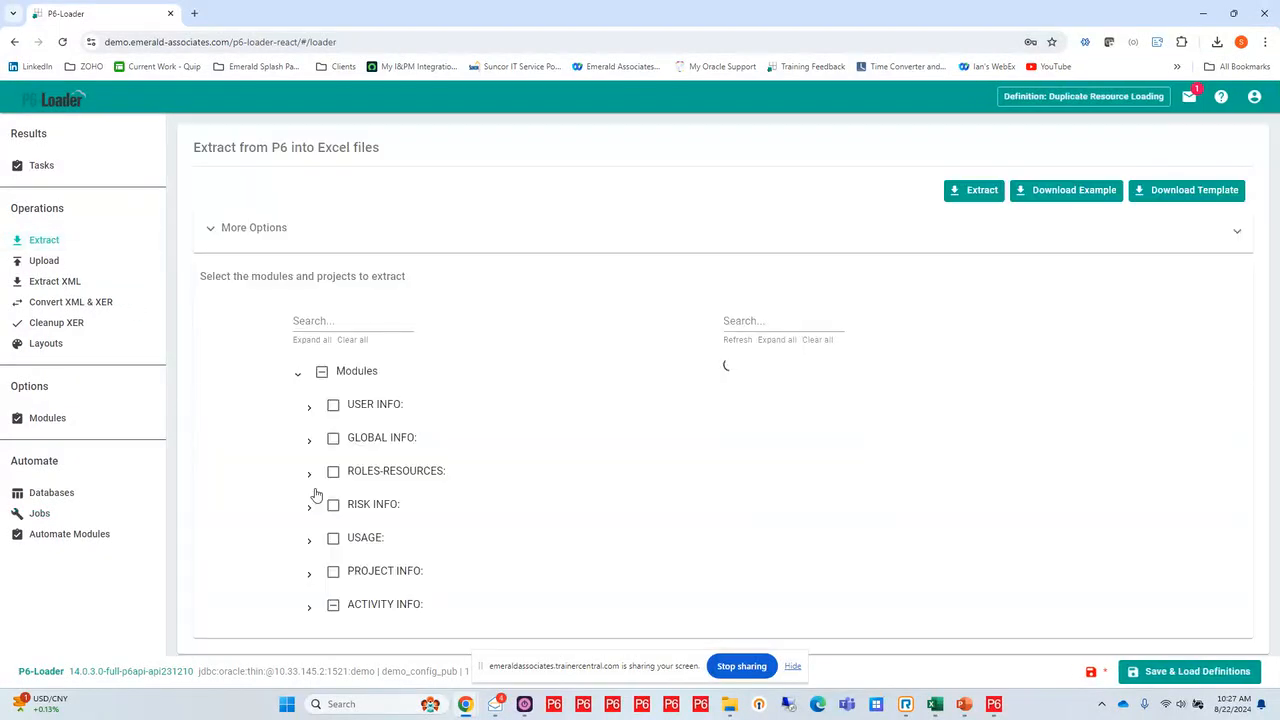
left_click(1175, 677)
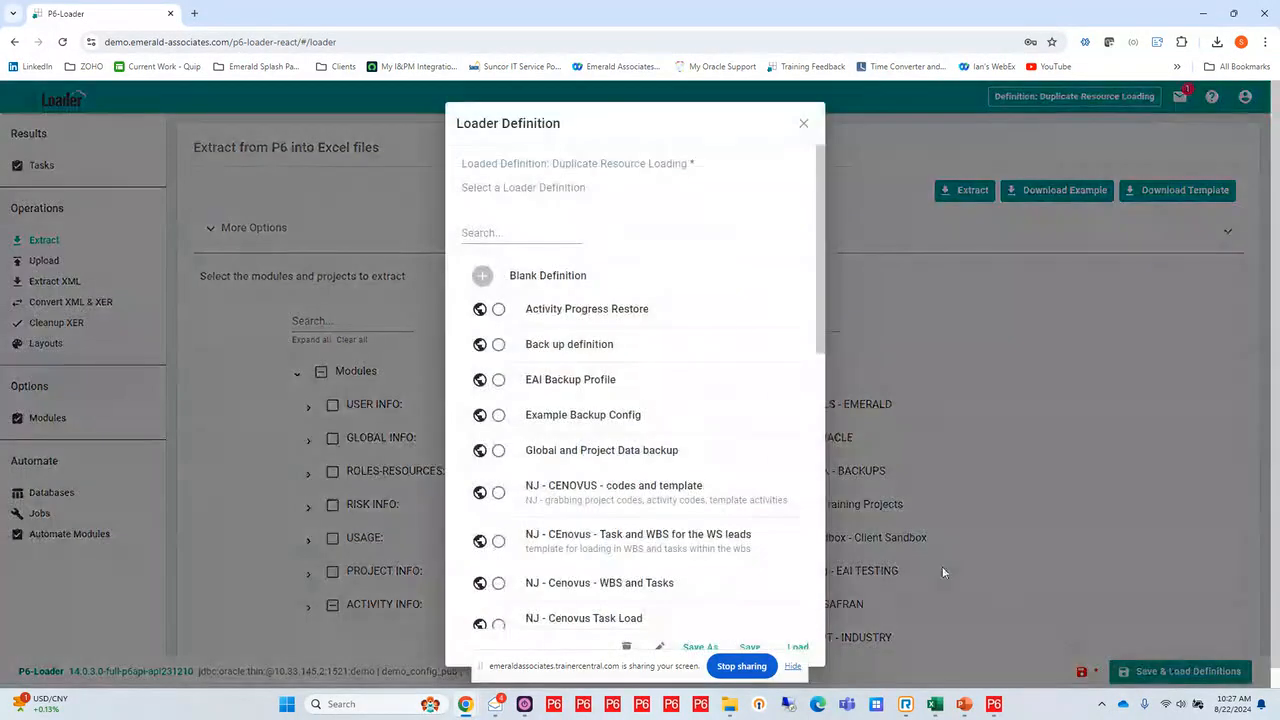
left_click(585, 280)
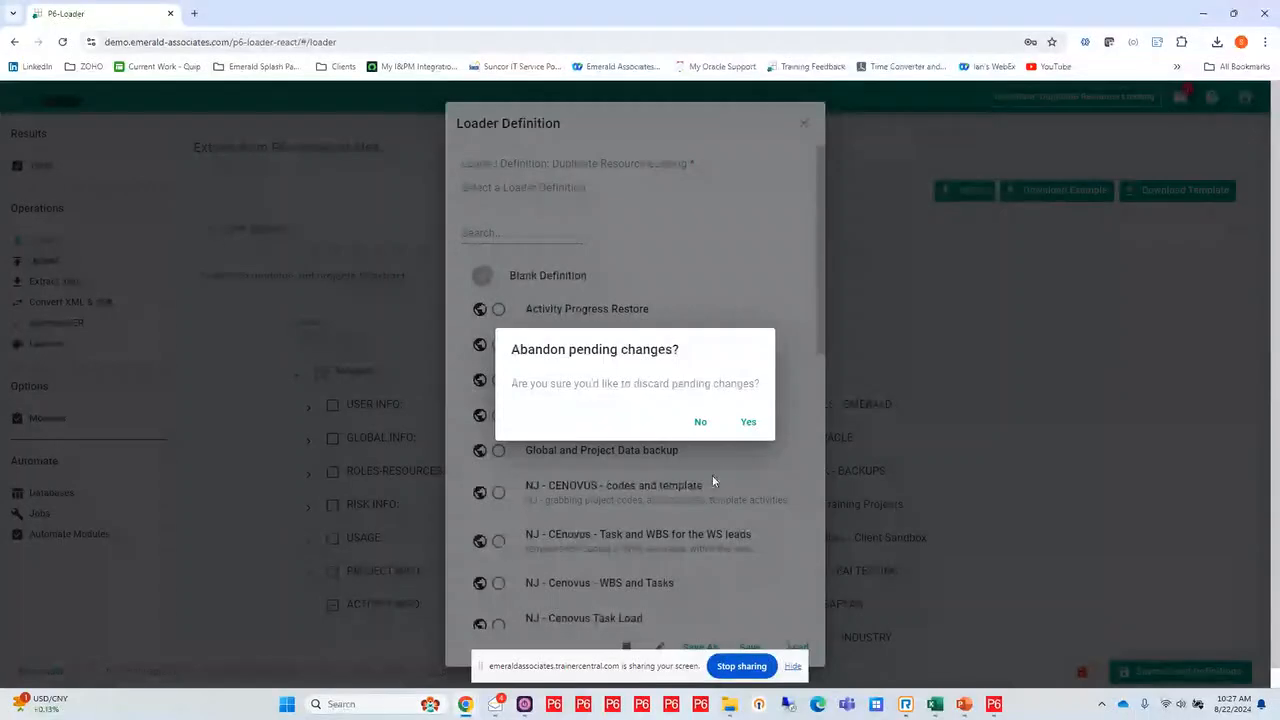
left_click(746, 424)
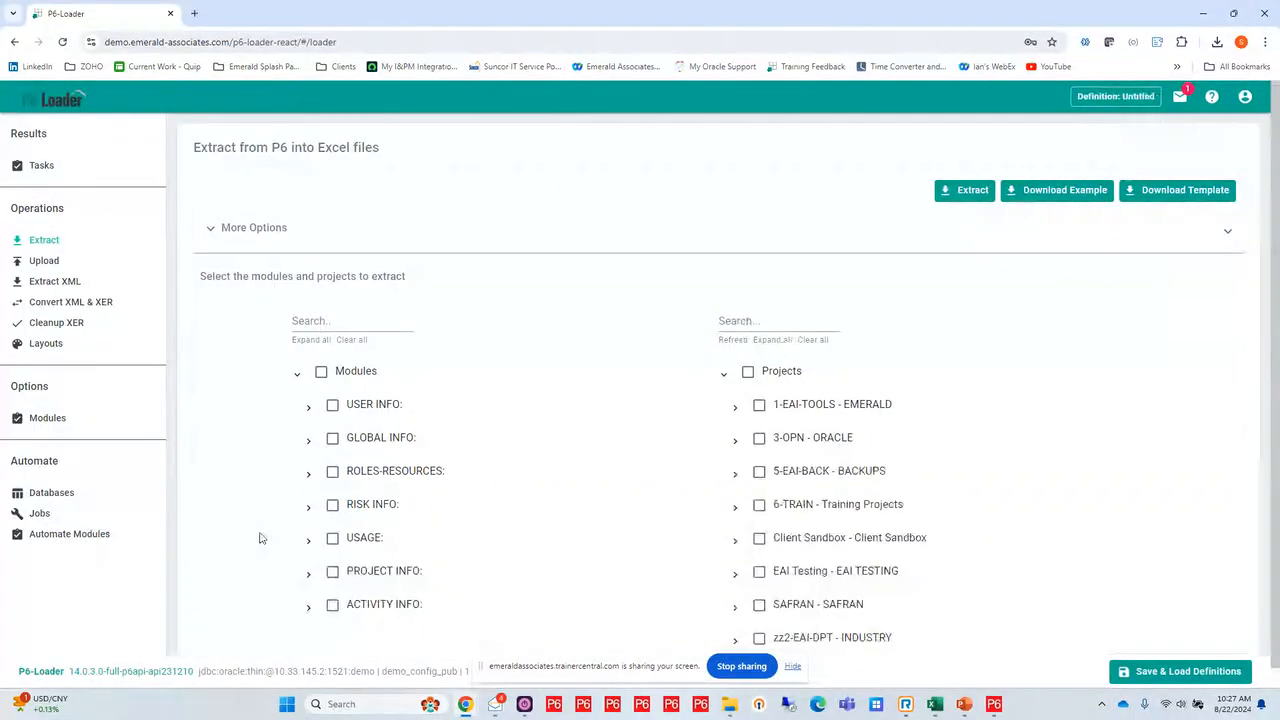
Step: Select the Shift and ShiftPeriod modules under ROLES-RESOURCES for extraction
scroll(271, 437, "down", 1)
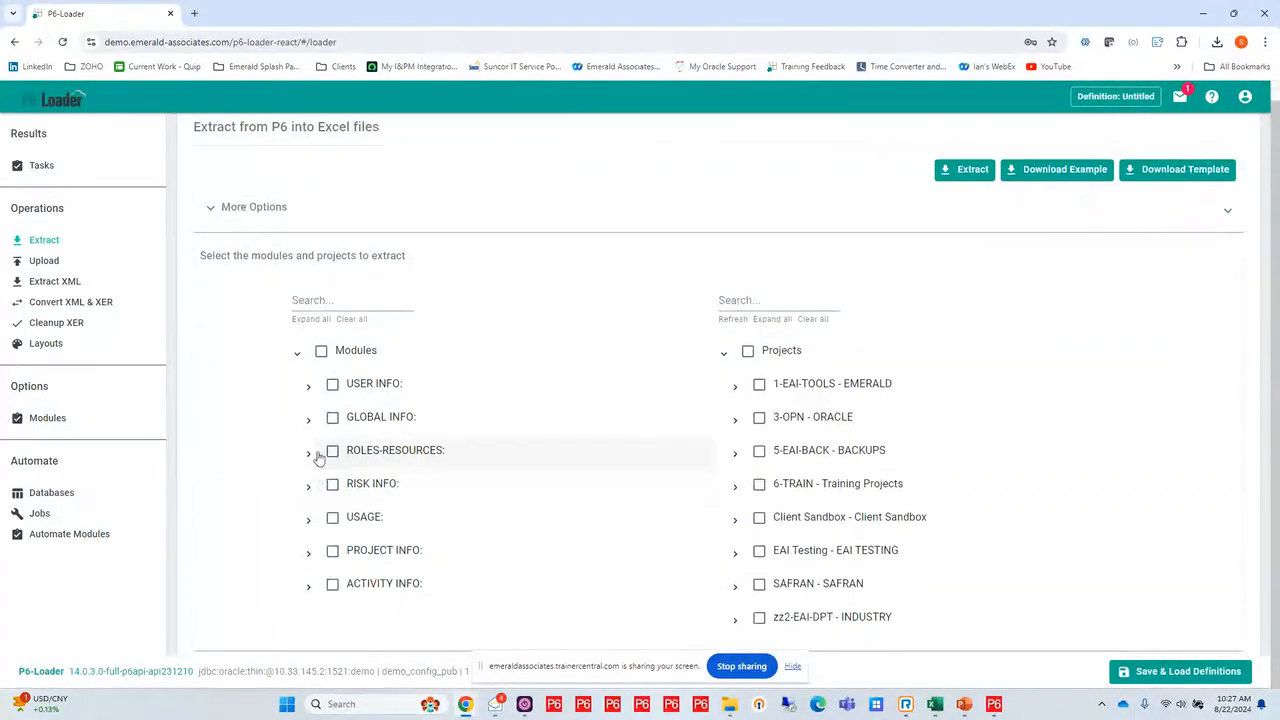
left_click(308, 452)
scroll(278, 437, "down", 5)
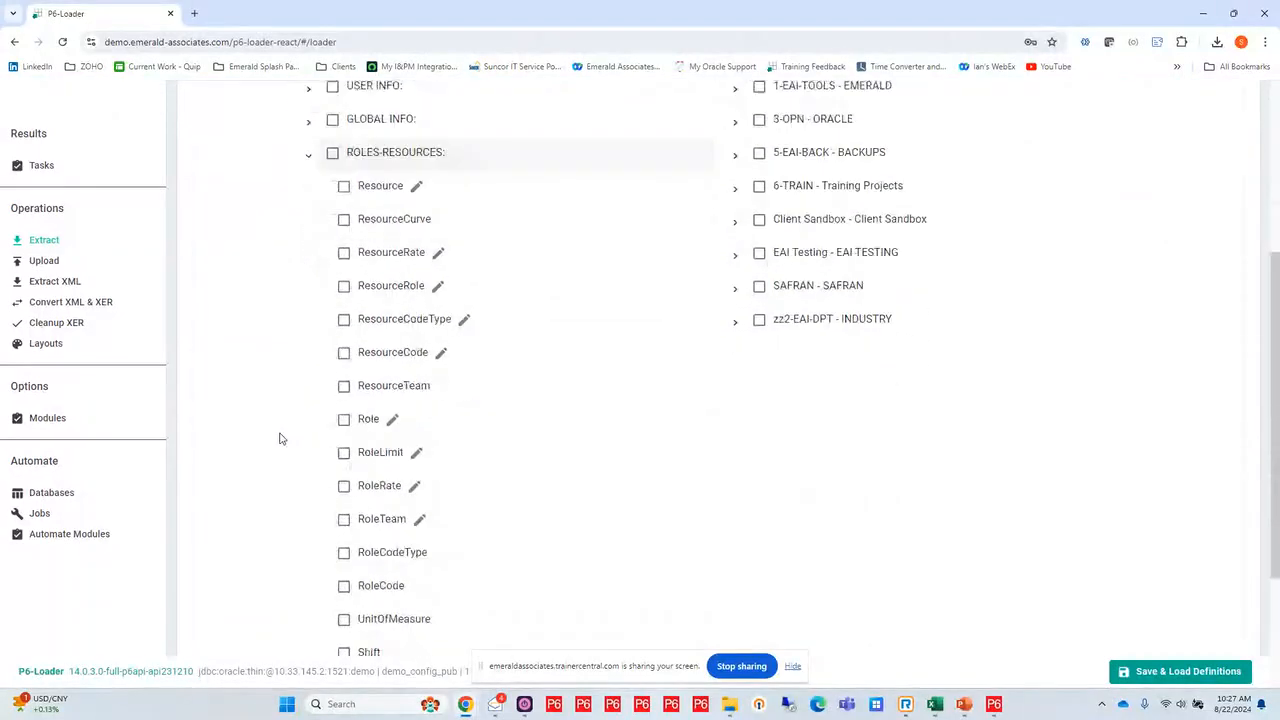
left_click(344, 484)
left_click(344, 518)
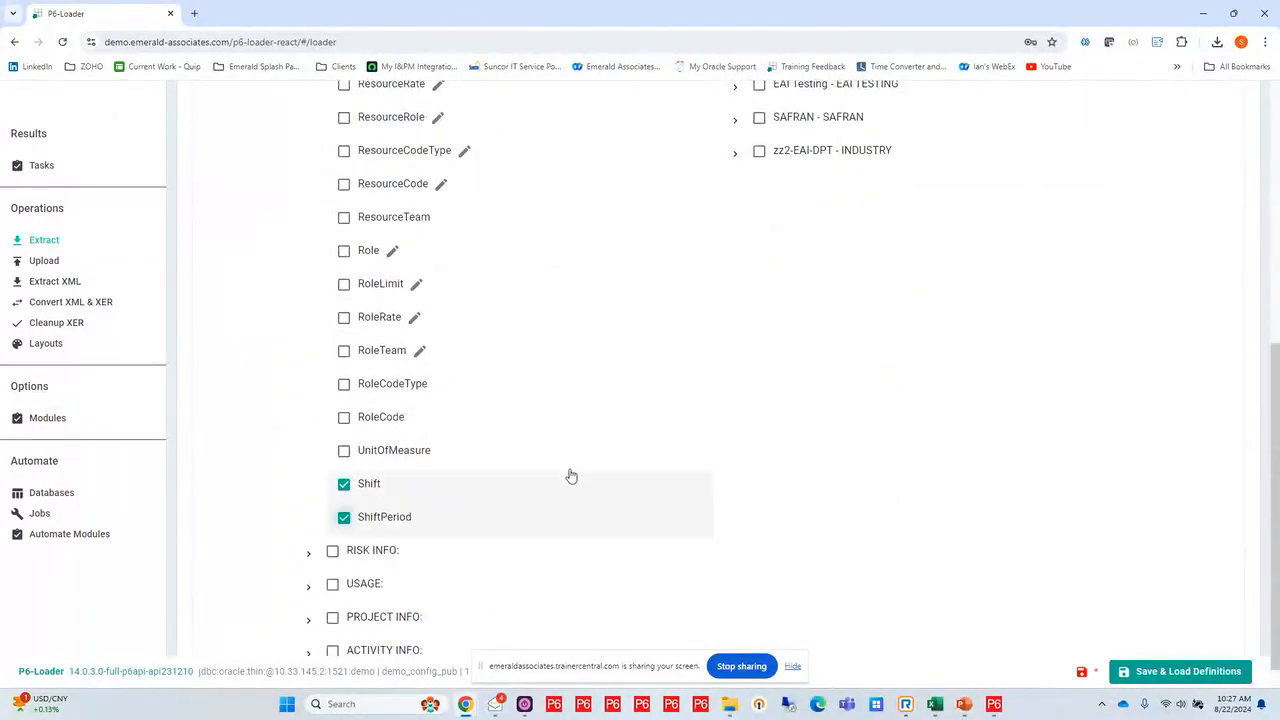
Step: Extract the selected modules and open the downloaded workbook in Excel with editing enabled
scroll(810, 425, "up", 5)
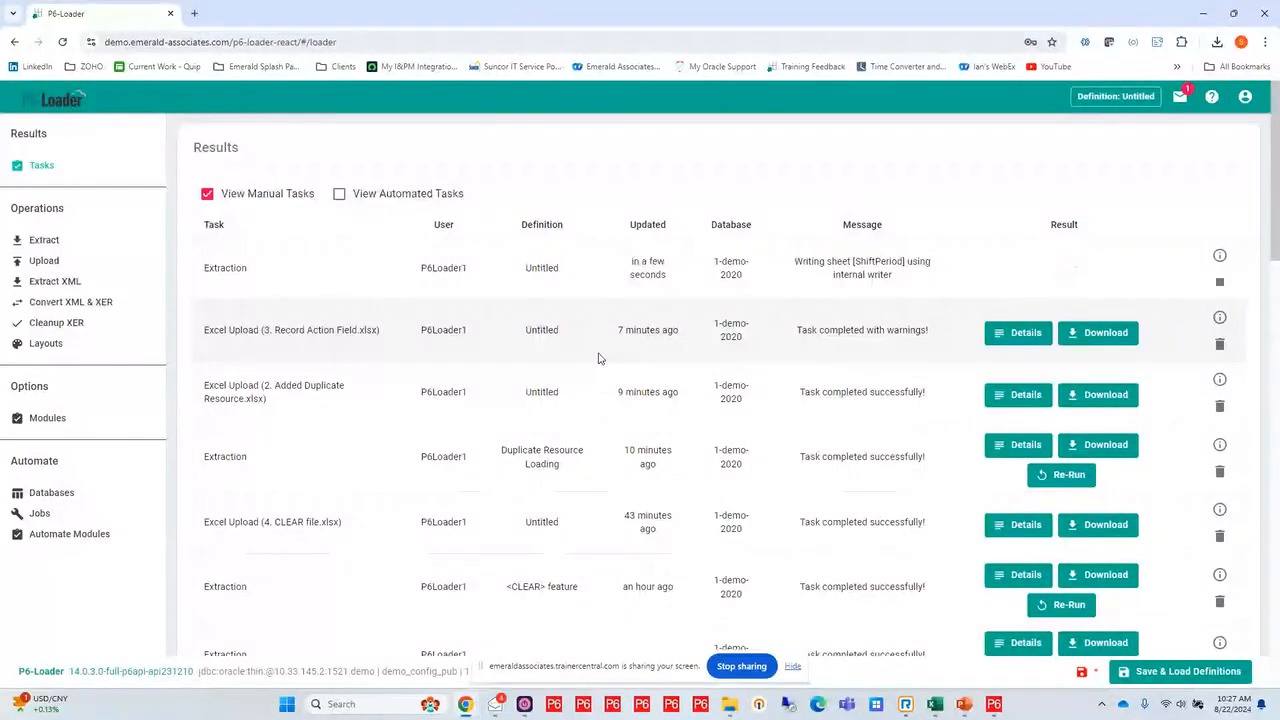
left_click(1095, 259)
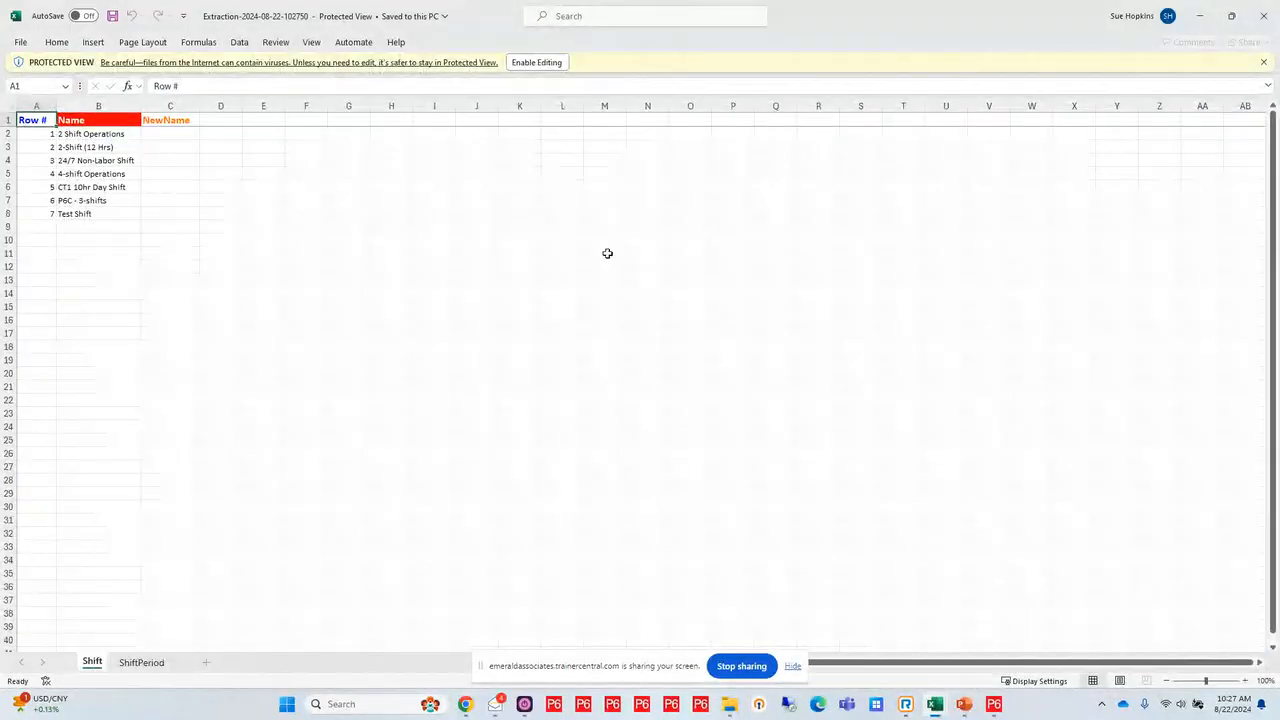
left_click(536, 63)
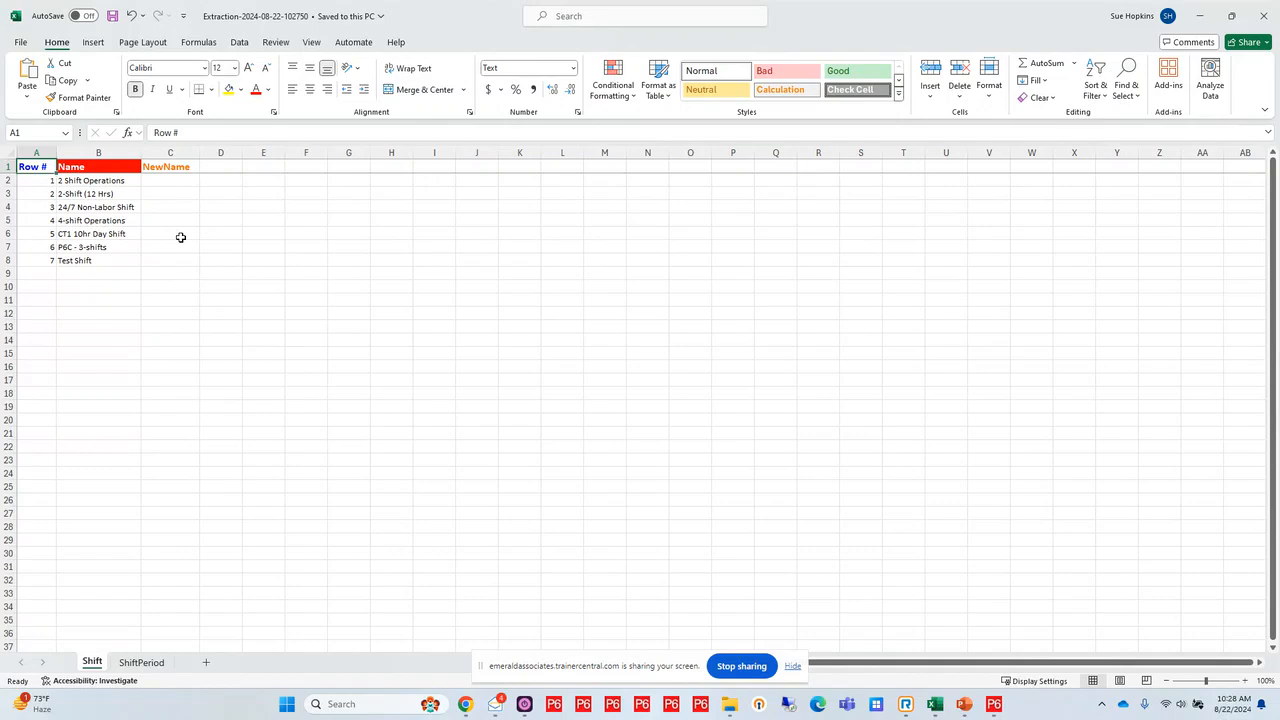
Step: Go to the ShiftPeriod sheet and widen the ShiftName column until the full shift names fit
left_click(155, 664)
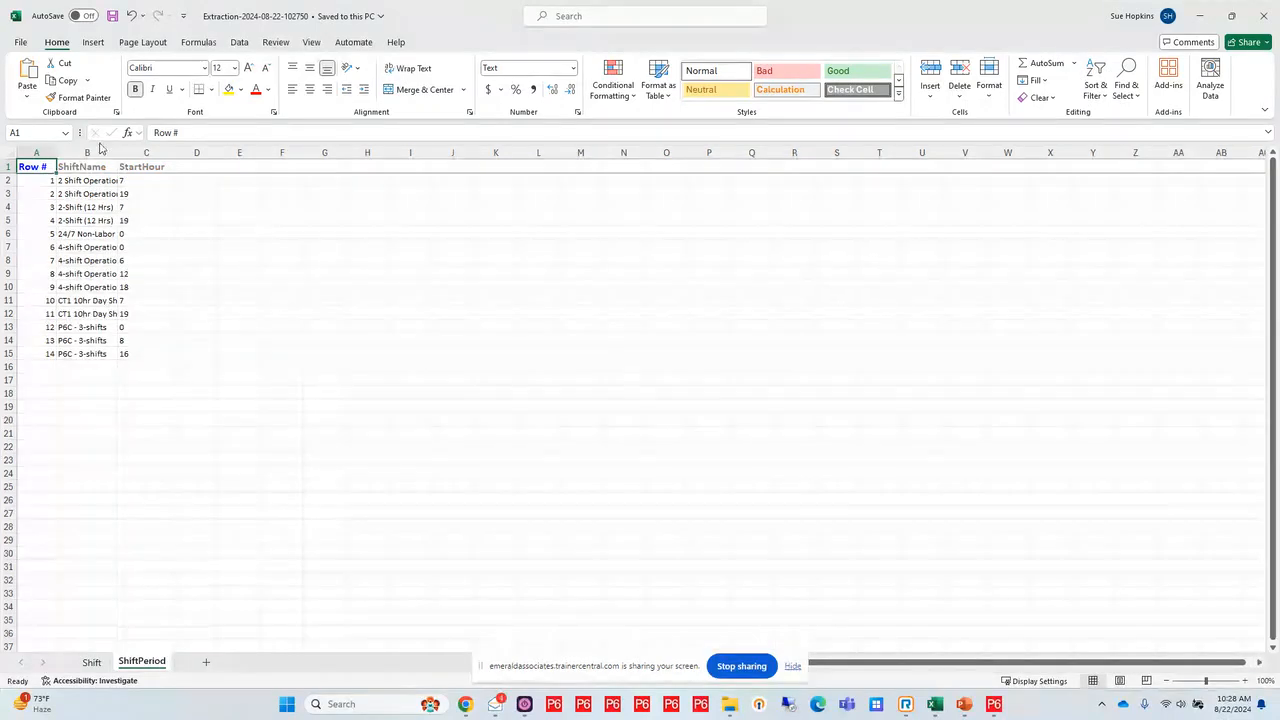
left_click_drag(117, 152, 162, 152)
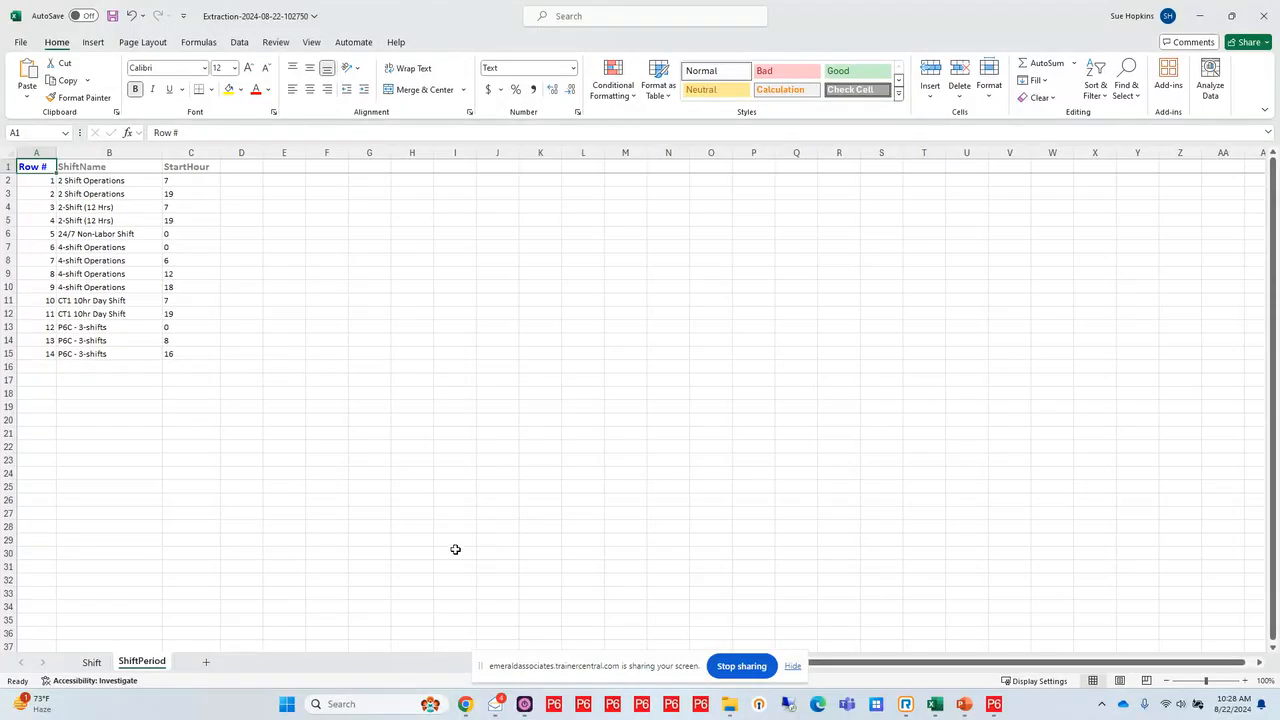
Step: Switch to Primavera P6 and open the P6L-v14-CLEAR project from the project list
left_click(993, 704)
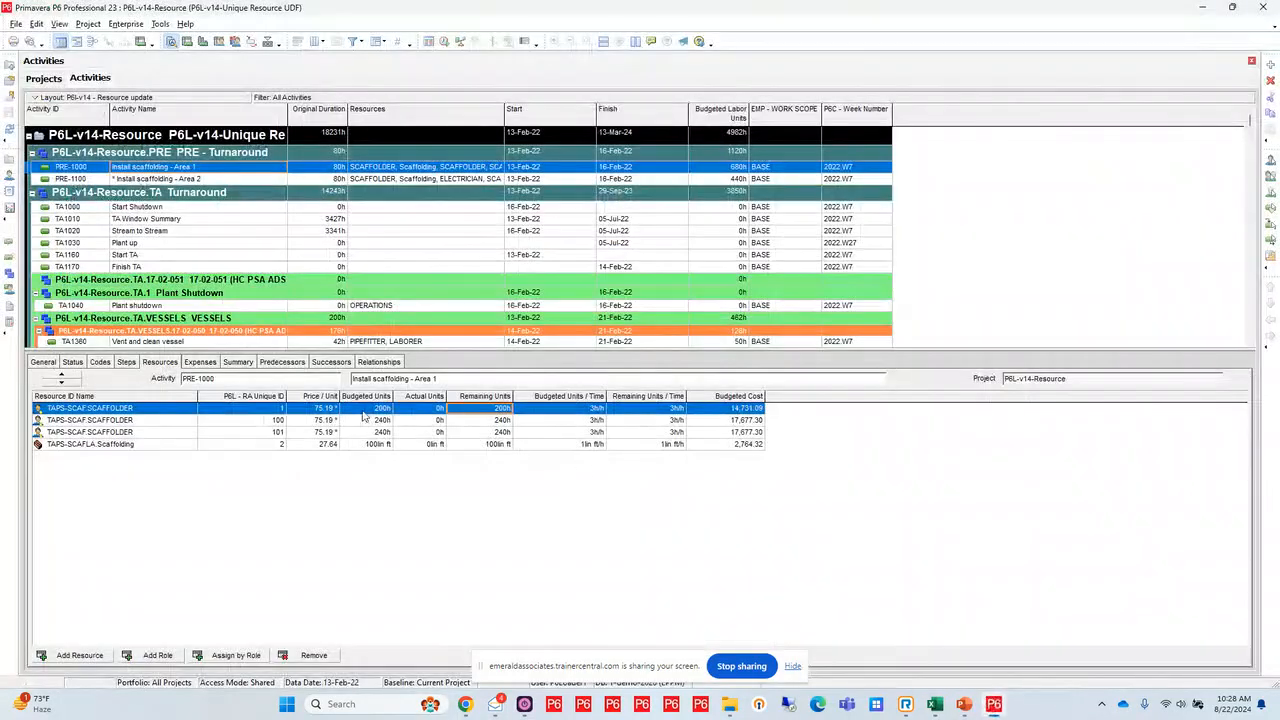
left_click(44, 79)
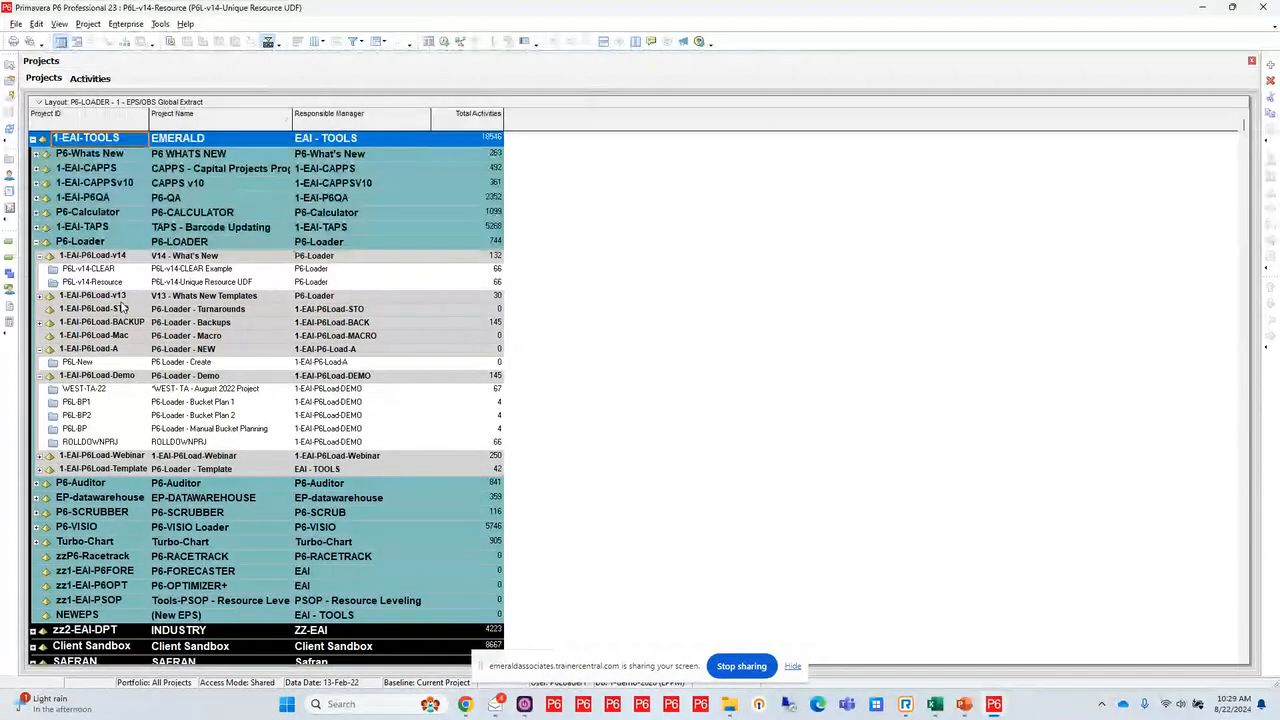
left_click(106, 269)
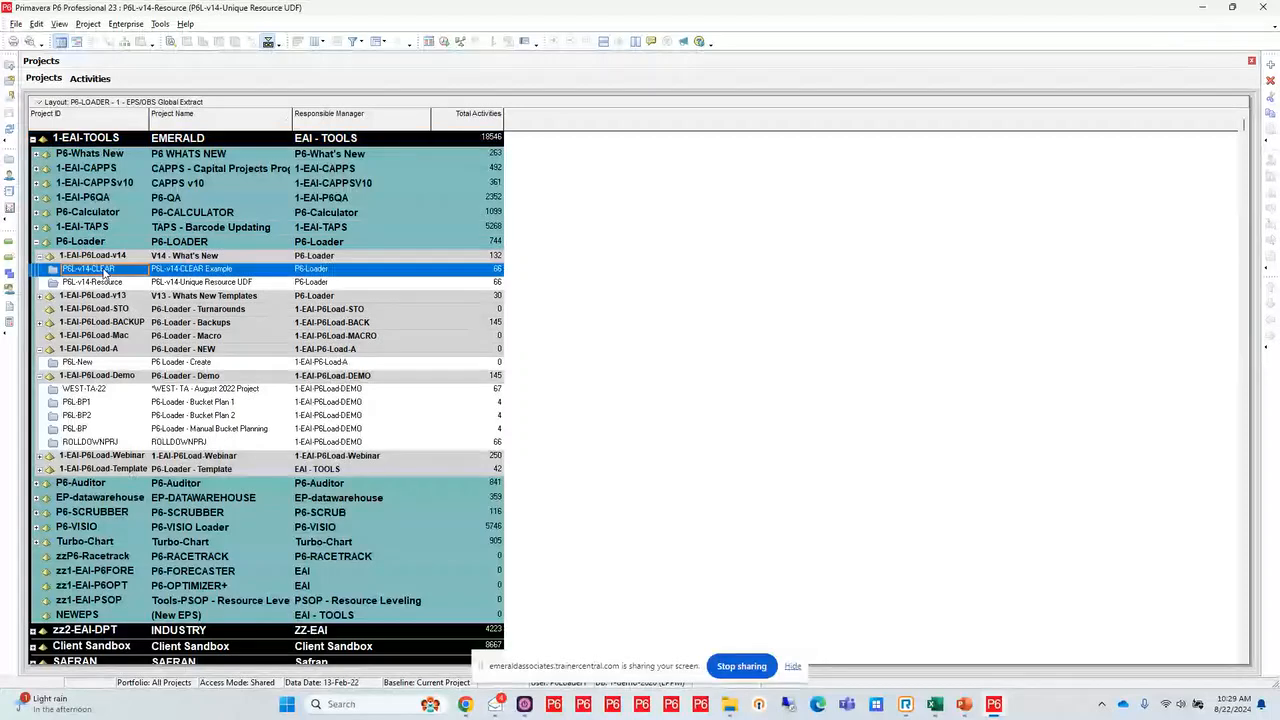
right_click(104, 272)
left_click(146, 275)
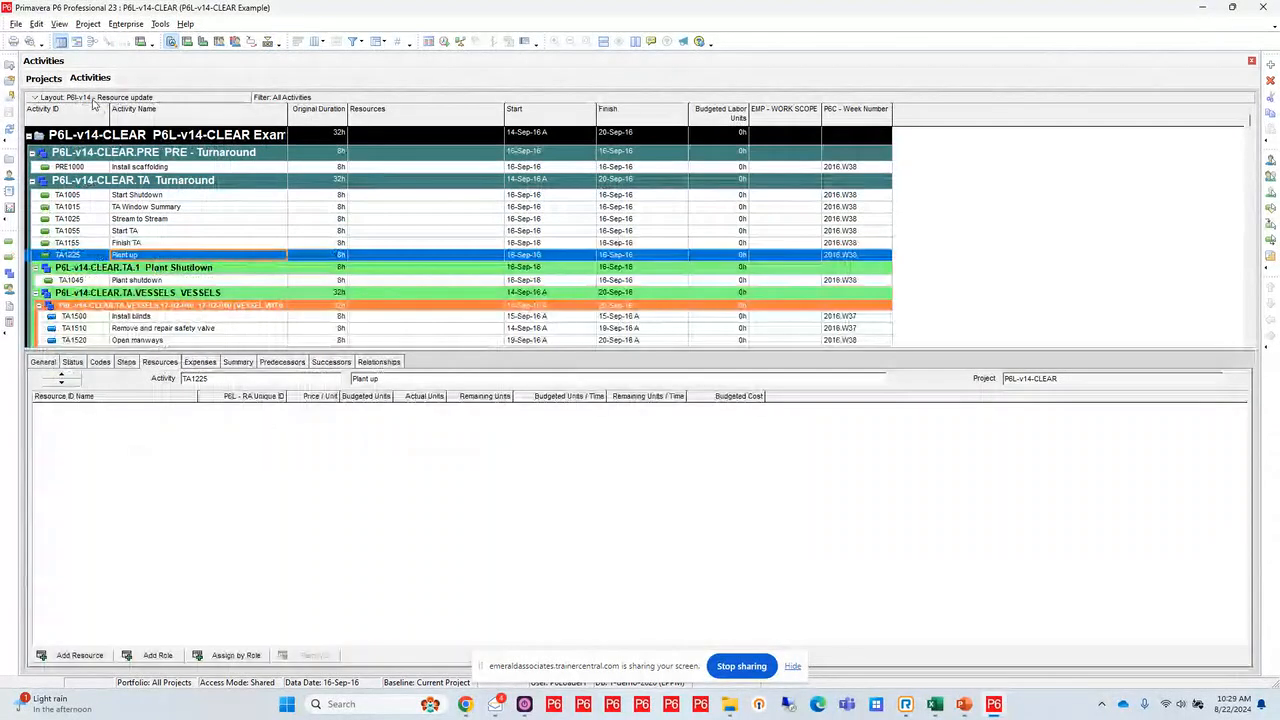
Step: Apply the user layout "P6L - CLEAR example" to the activities view
left_click(95, 97)
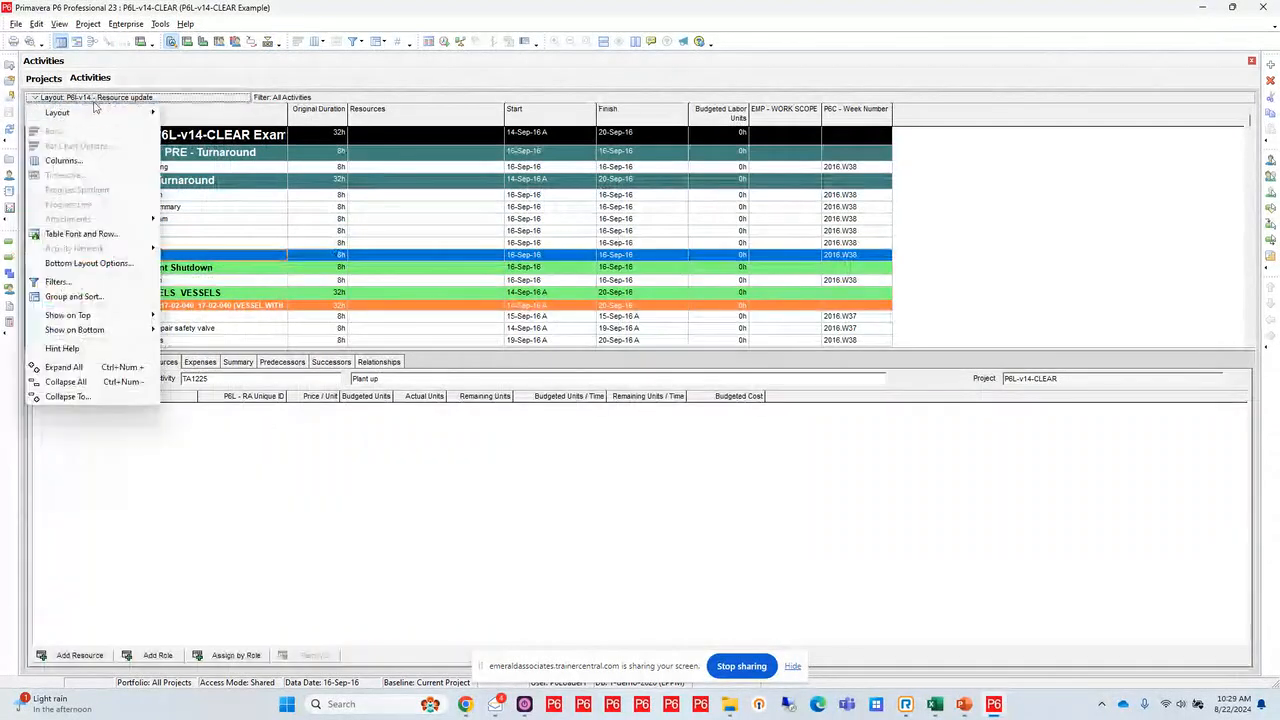
mouse_move(99, 115)
left_click(182, 112)
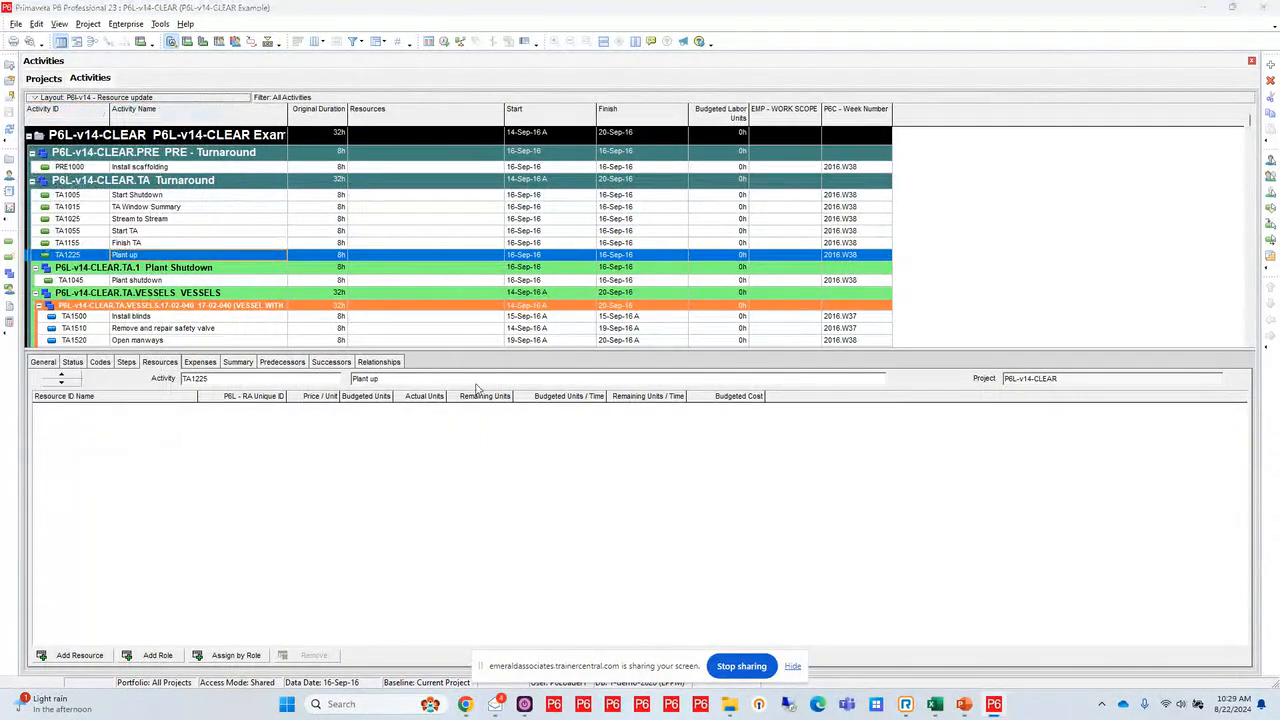
left_click(590, 431)
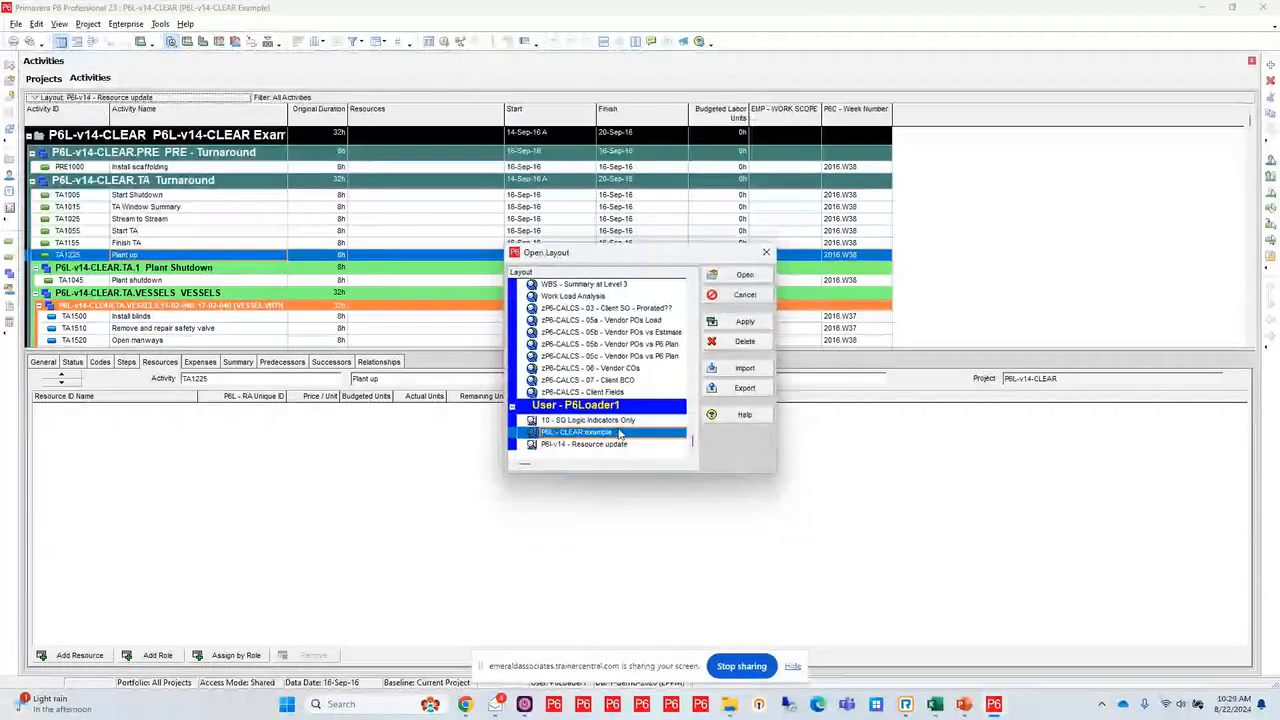
left_click(742, 274)
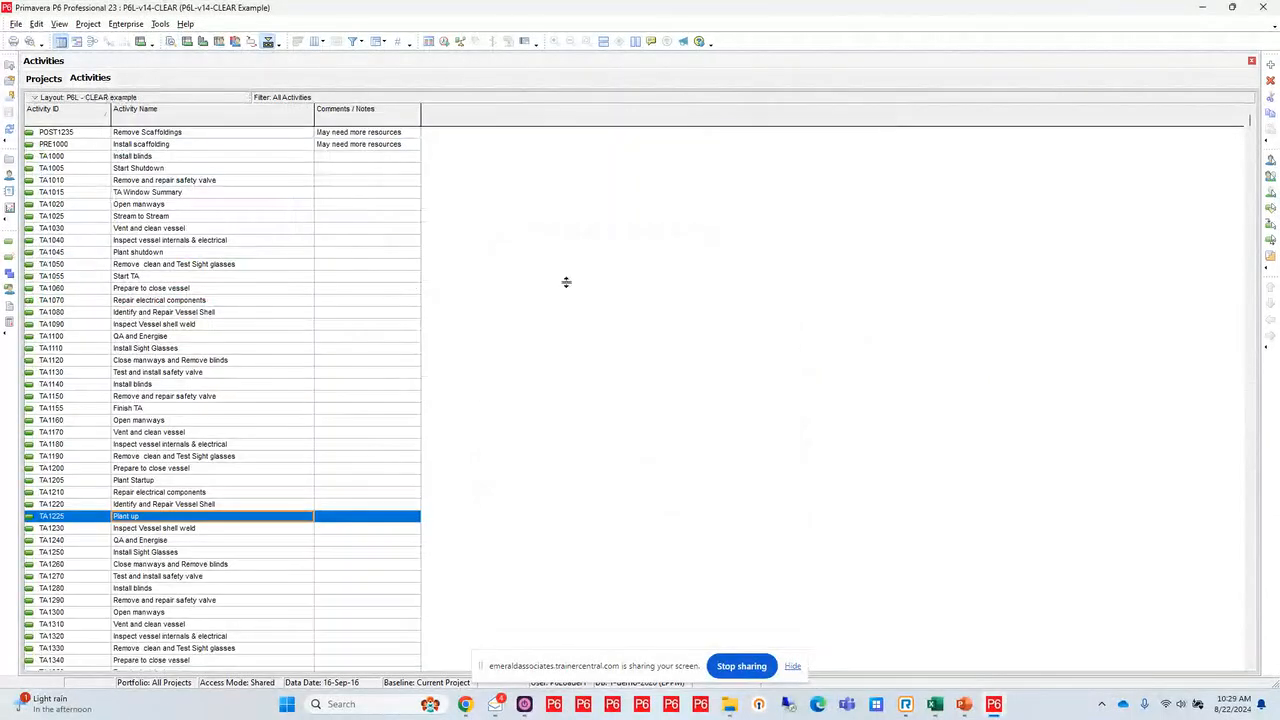
Step: Add the project activity codes 1-P6L-EQUIPMENT, 1-P6L-PHASE-NEW, 1-P6L-SPECSection and 1-P6L-WorkOrder to the activity table's selected columns
right_click(613, 247)
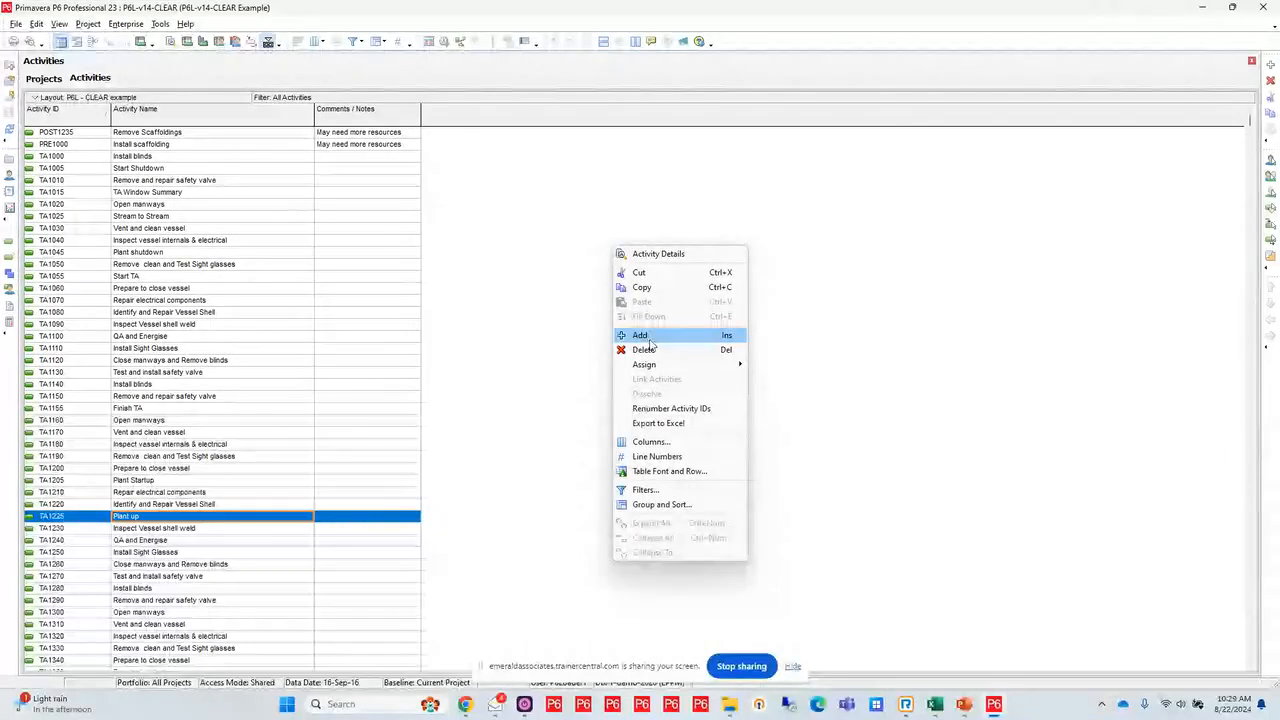
left_click(650, 441)
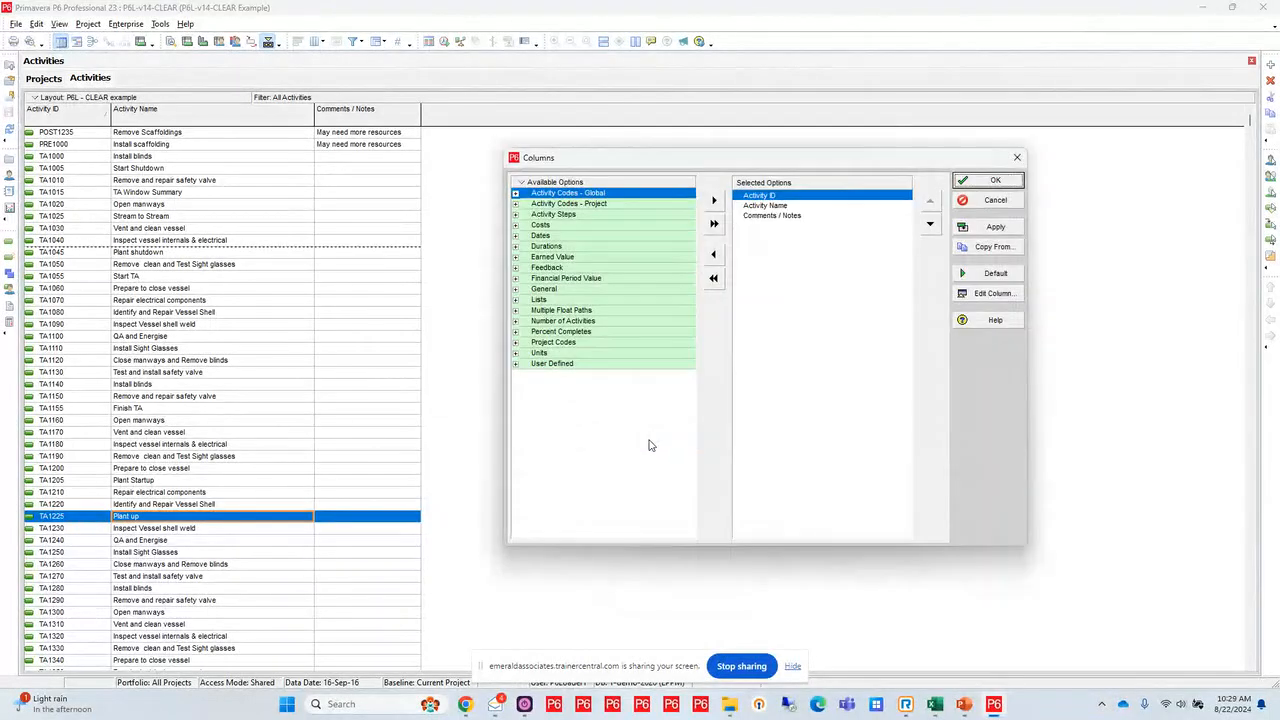
left_click(516, 204)
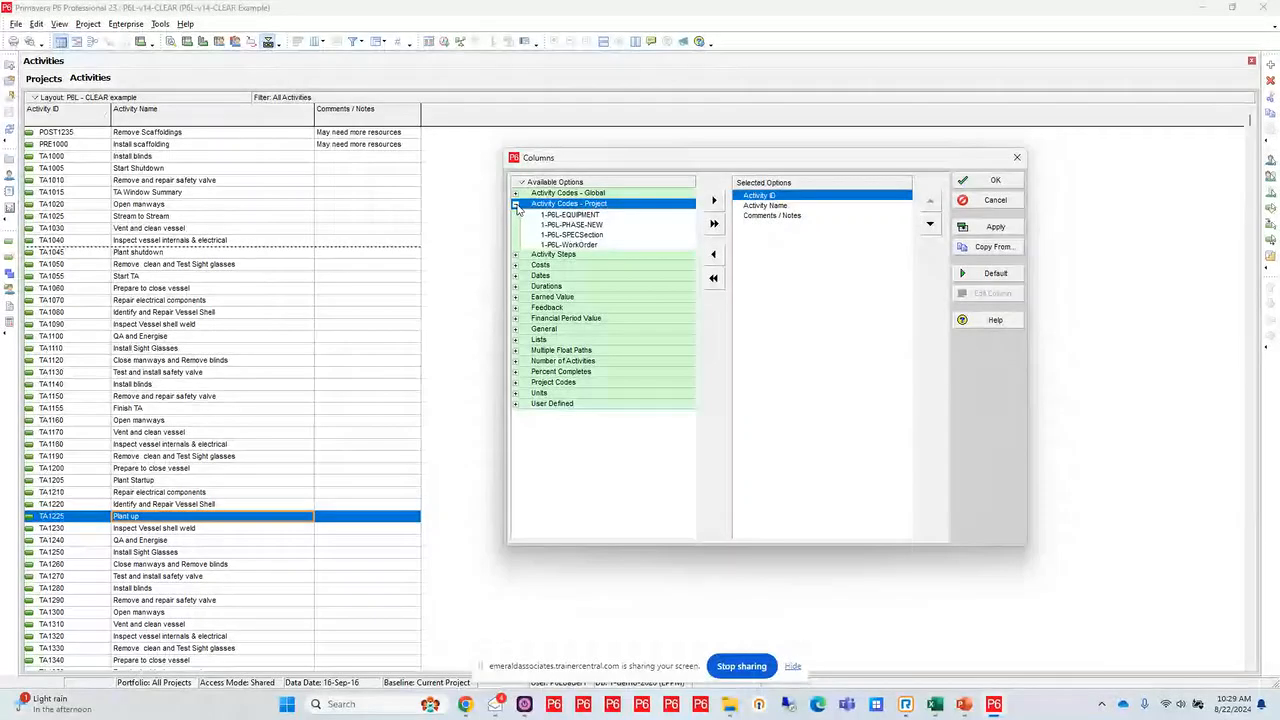
double_click(566, 216)
double_click(565, 218)
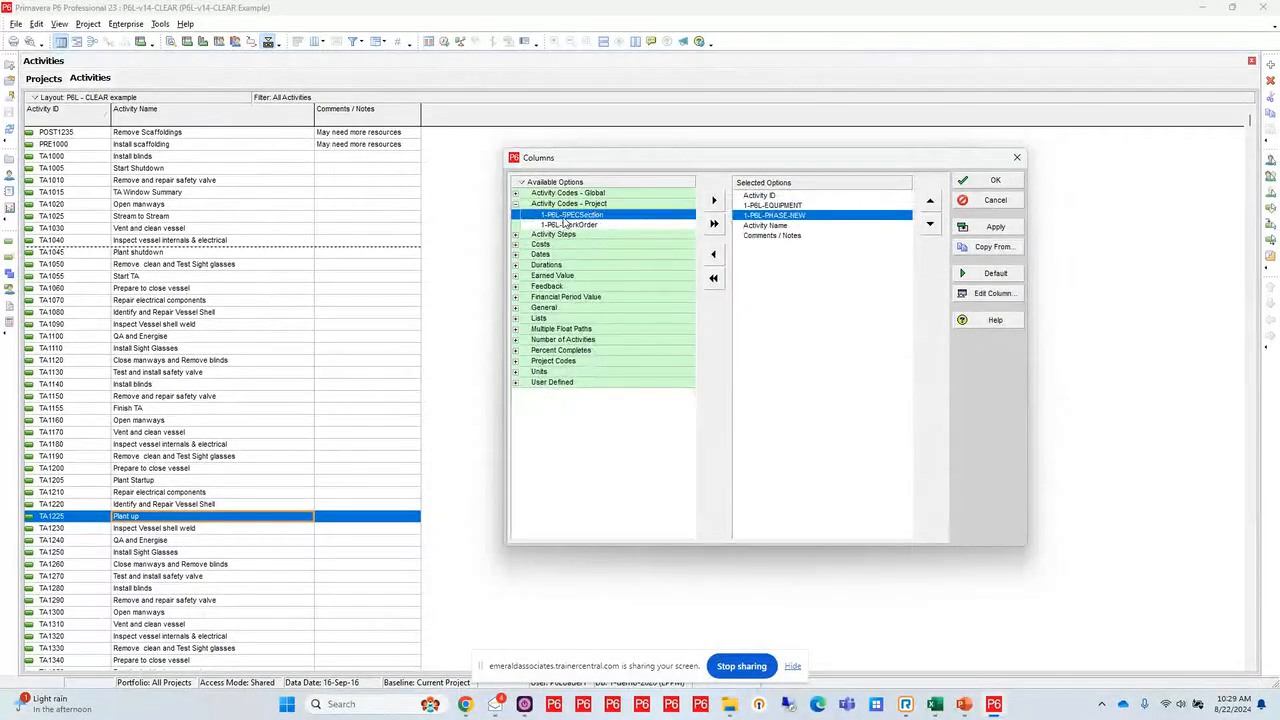
double_click(565, 218)
double_click(563, 226)
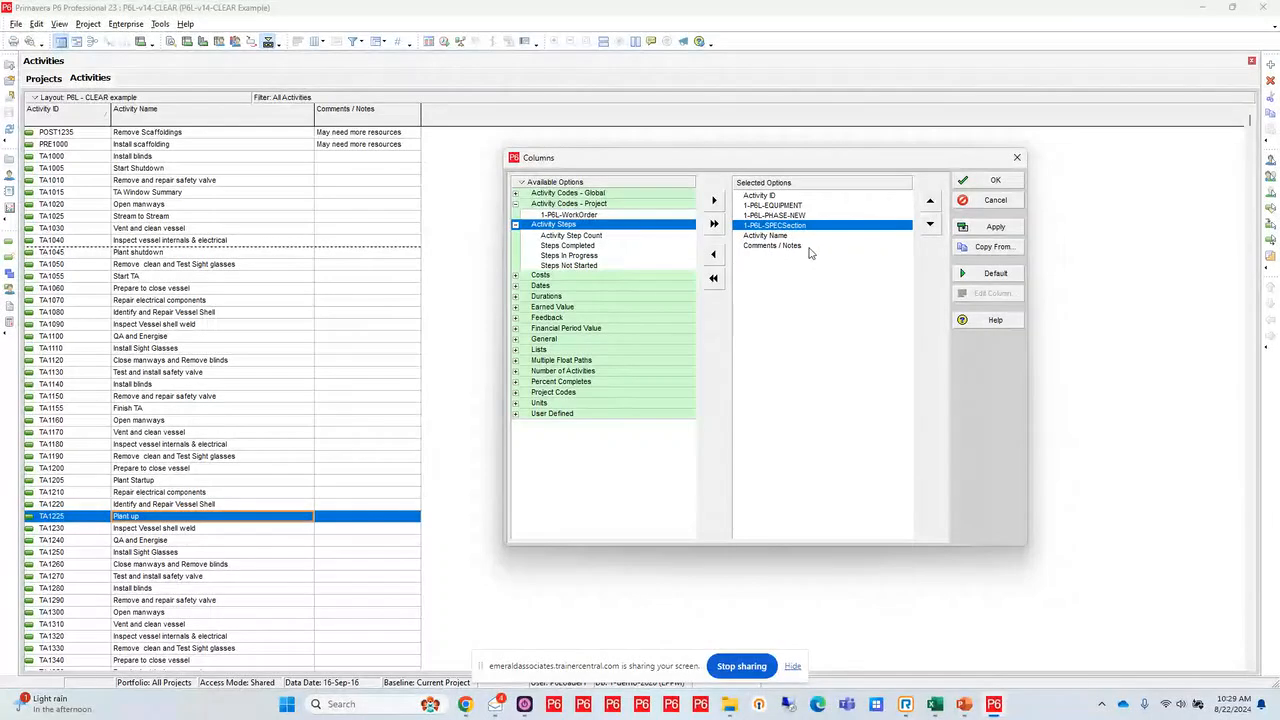
double_click(590, 216)
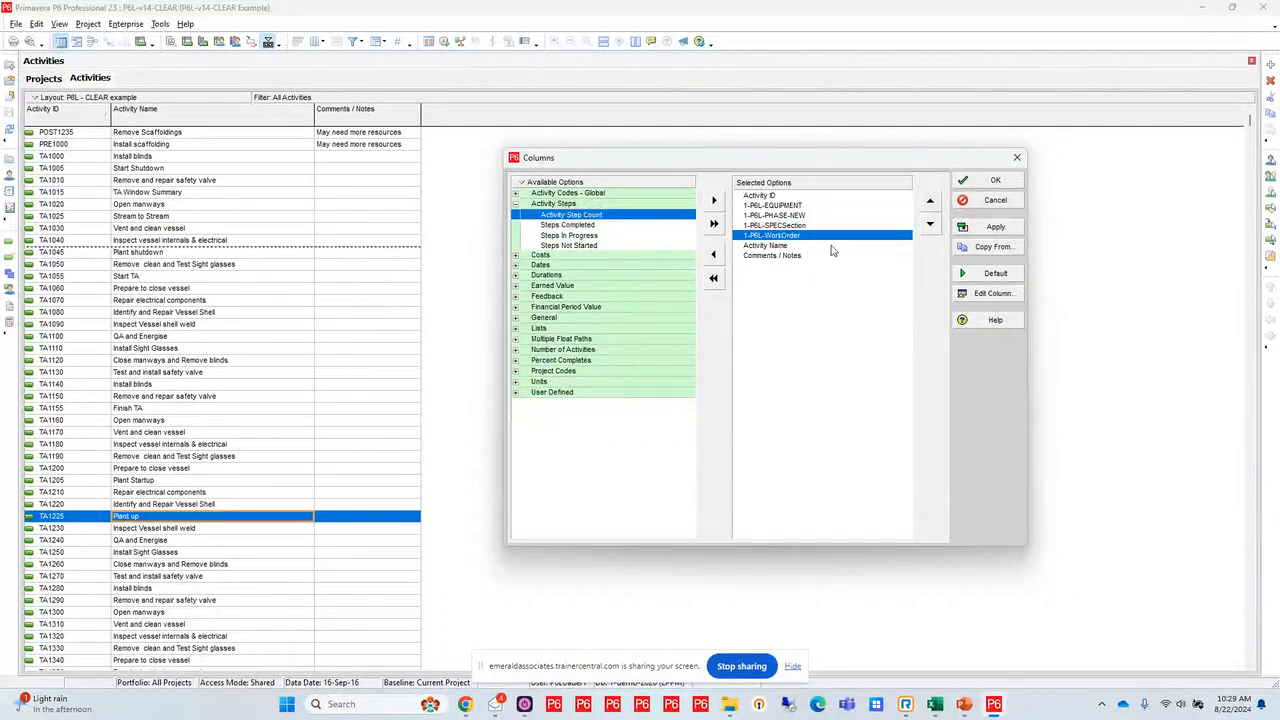
Step: Reorder the selected columns so Activity Name and Comments / Notes come directly after Activity ID
left_click(800, 246)
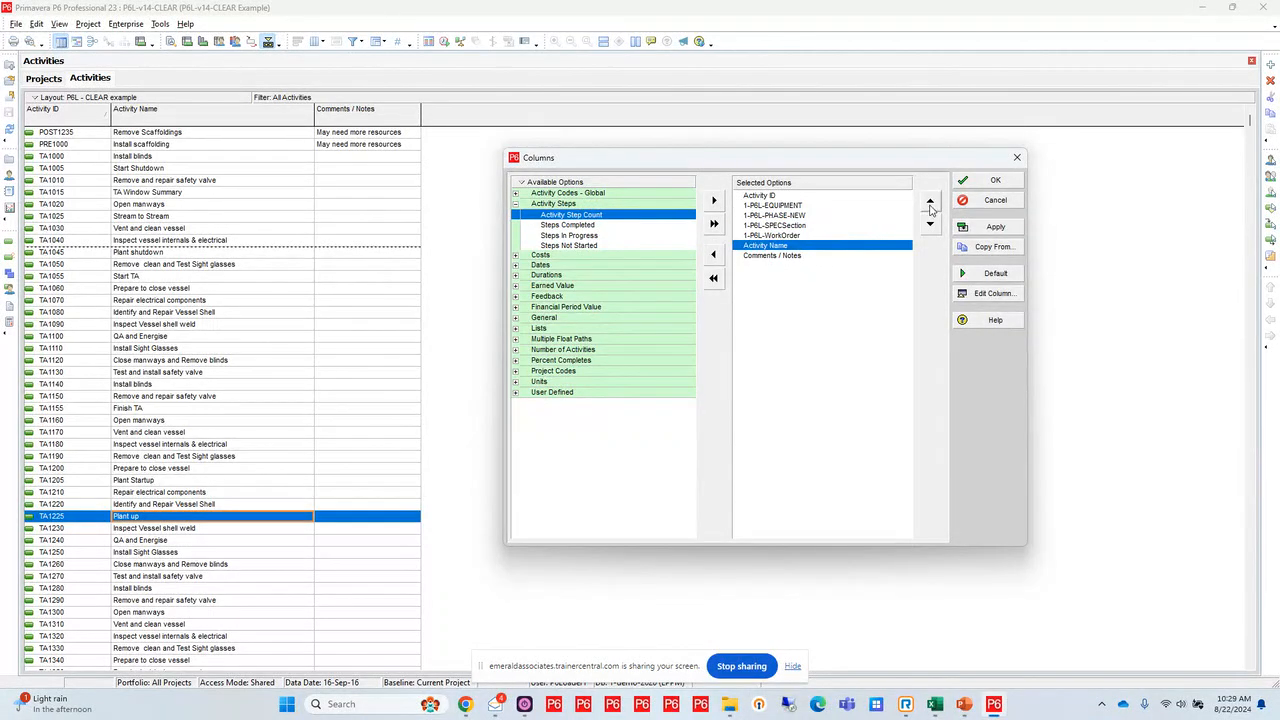
left_click(929, 201)
left_click(929, 201)
left_click(929, 201)
left_click(930, 201)
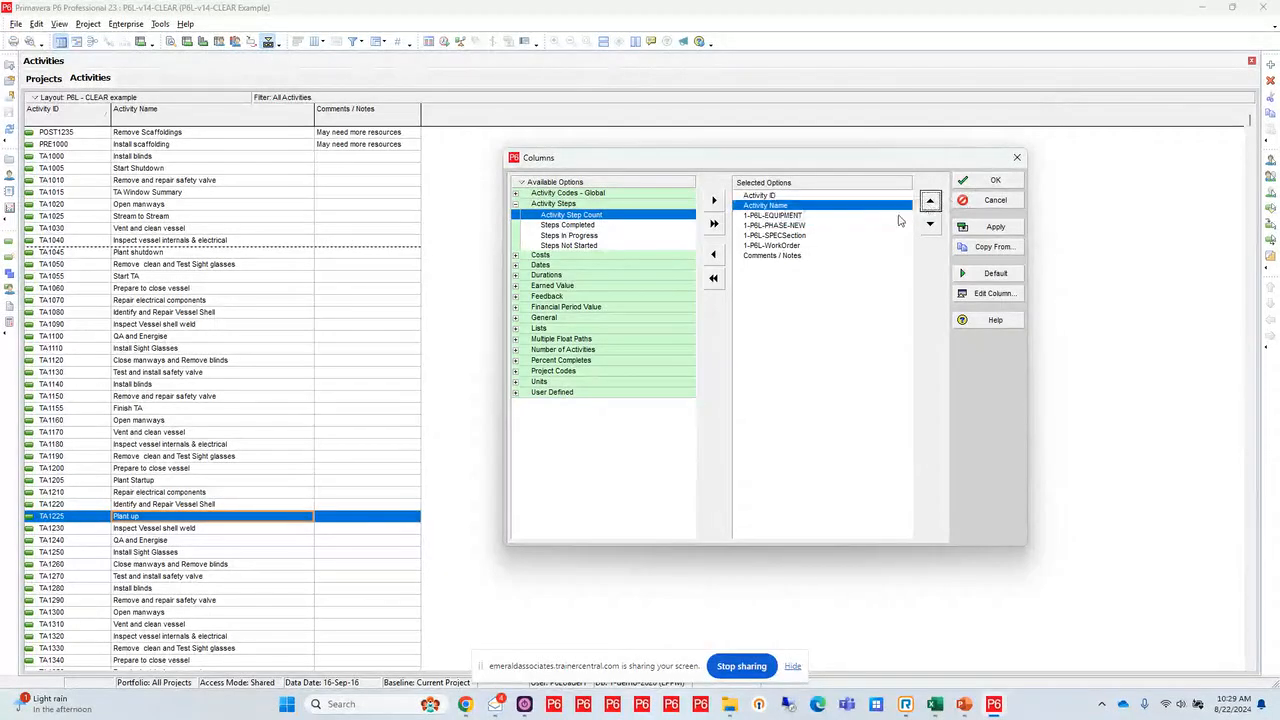
left_click(812, 256)
left_click(930, 201)
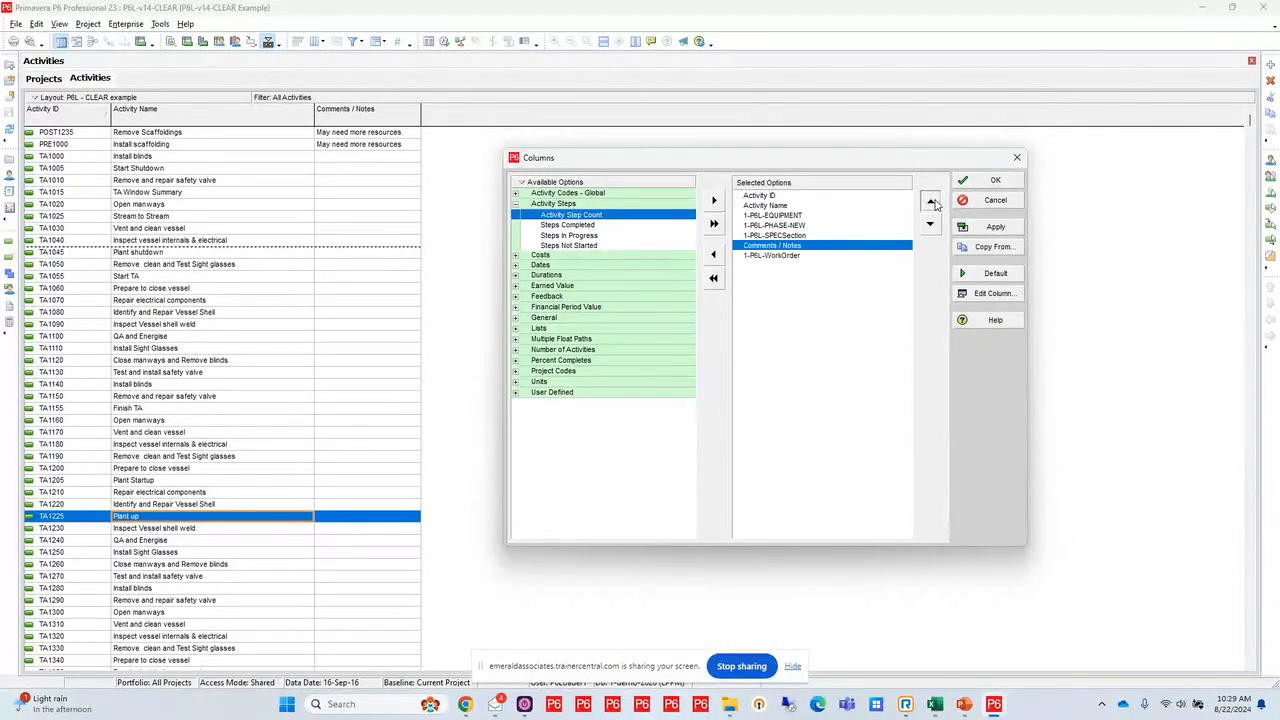
left_click(930, 201)
left_click(930, 201)
left_click(930, 201)
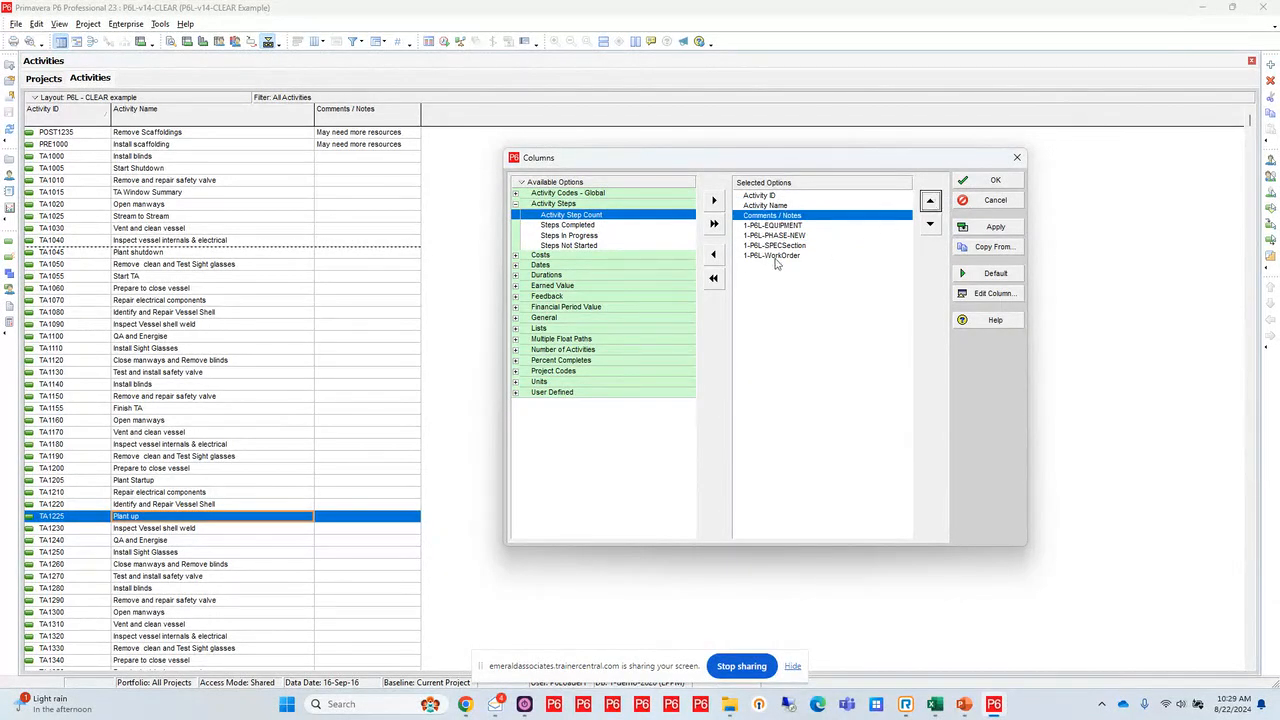
Step: Place 1-P6L-WorkOrder ahead of 1-P6L-EQUIPMENT in the column order and accept the column setup
left_click(772, 257)
left_click(930, 201)
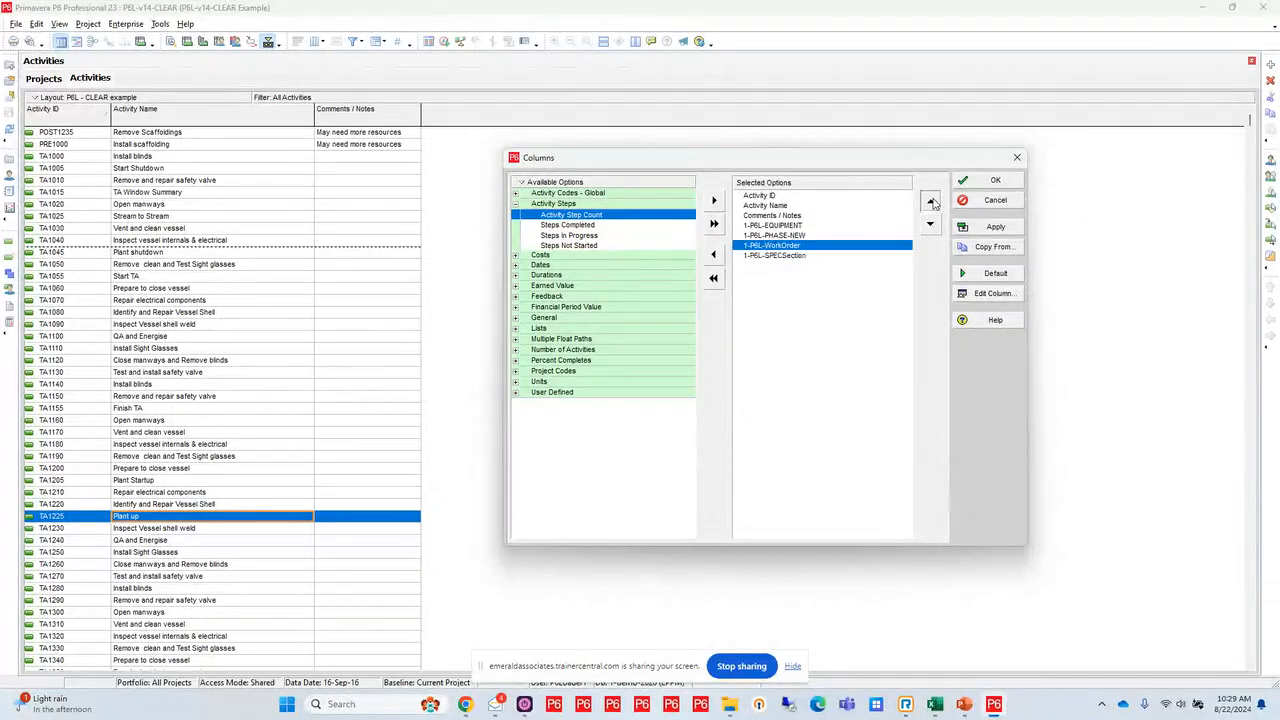
left_click(930, 201)
left_click(930, 201)
left_click(990, 181)
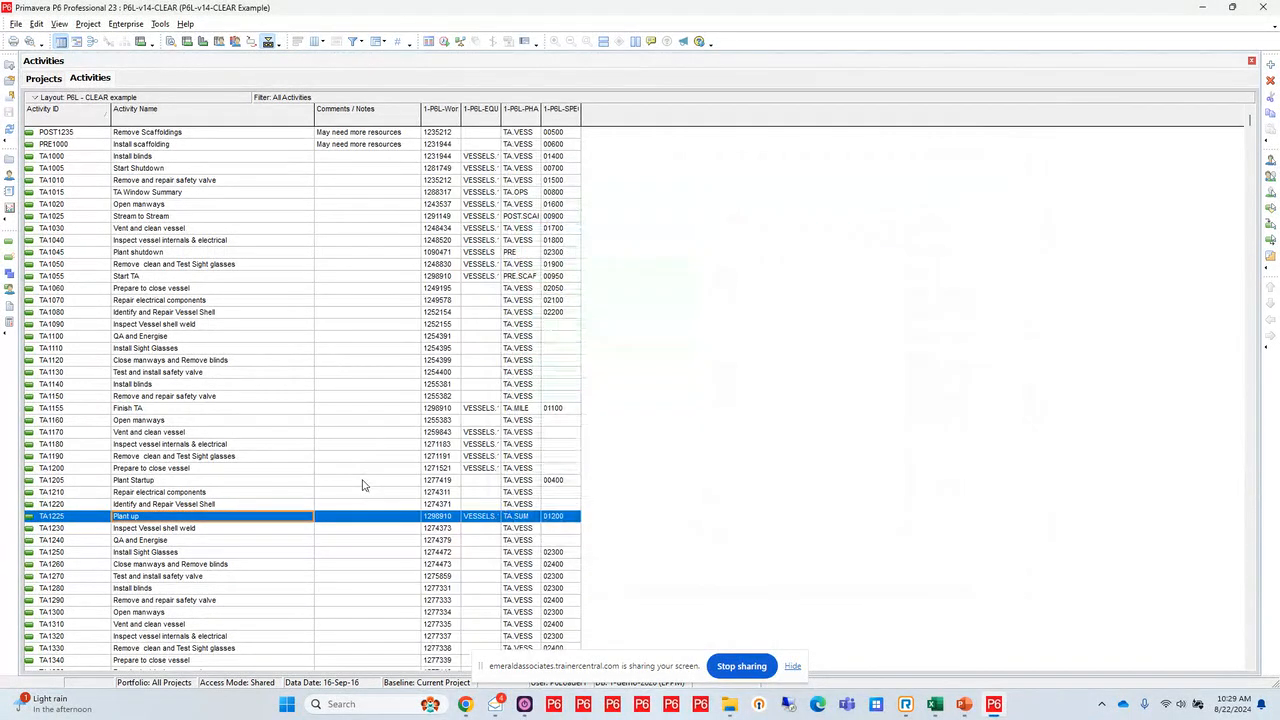
Step: Fit the widths of the WorkOrder, EQUIPMENT, PHASE-NEW and SPECSection code columns to their headings
double_click(462, 118)
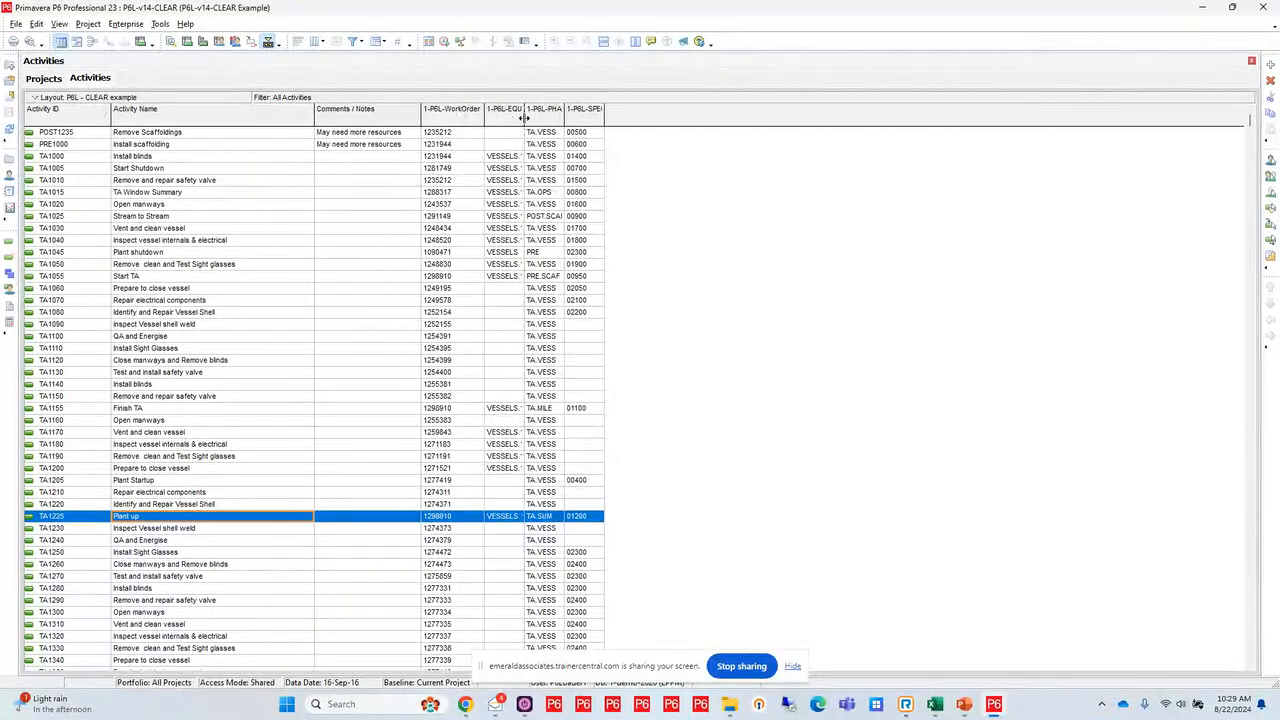
double_click(524, 118)
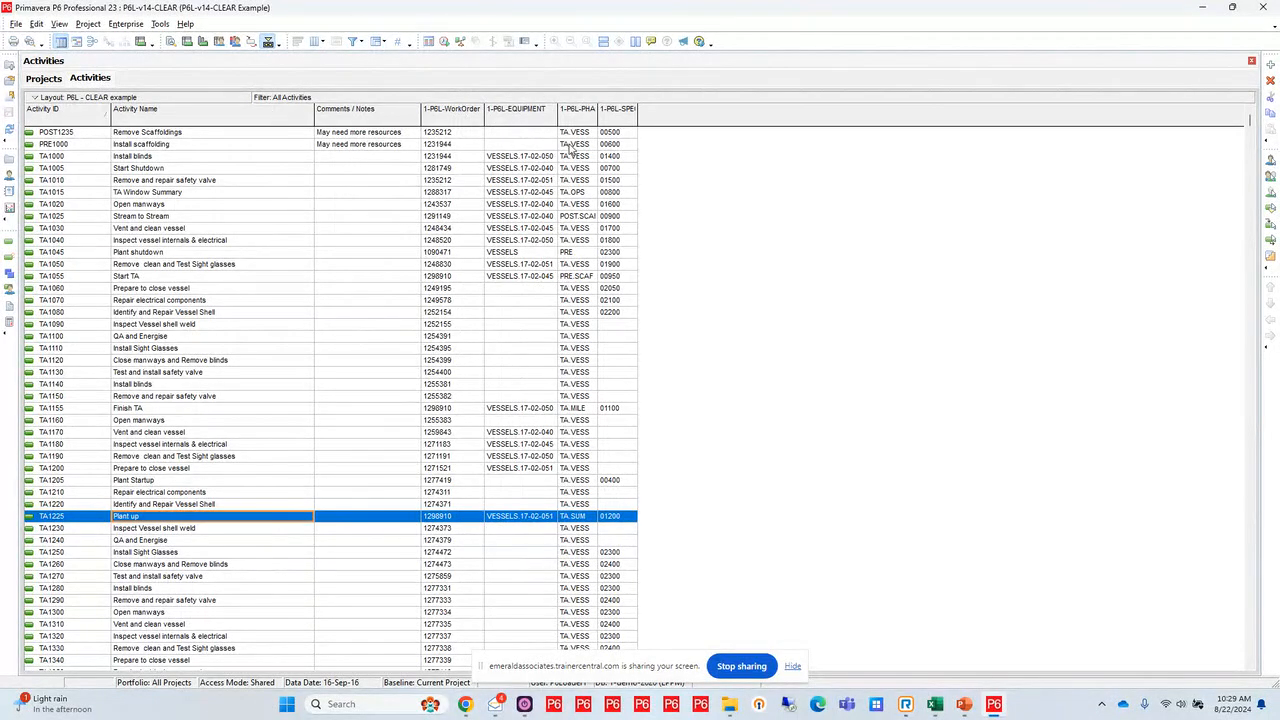
double_click(597, 120)
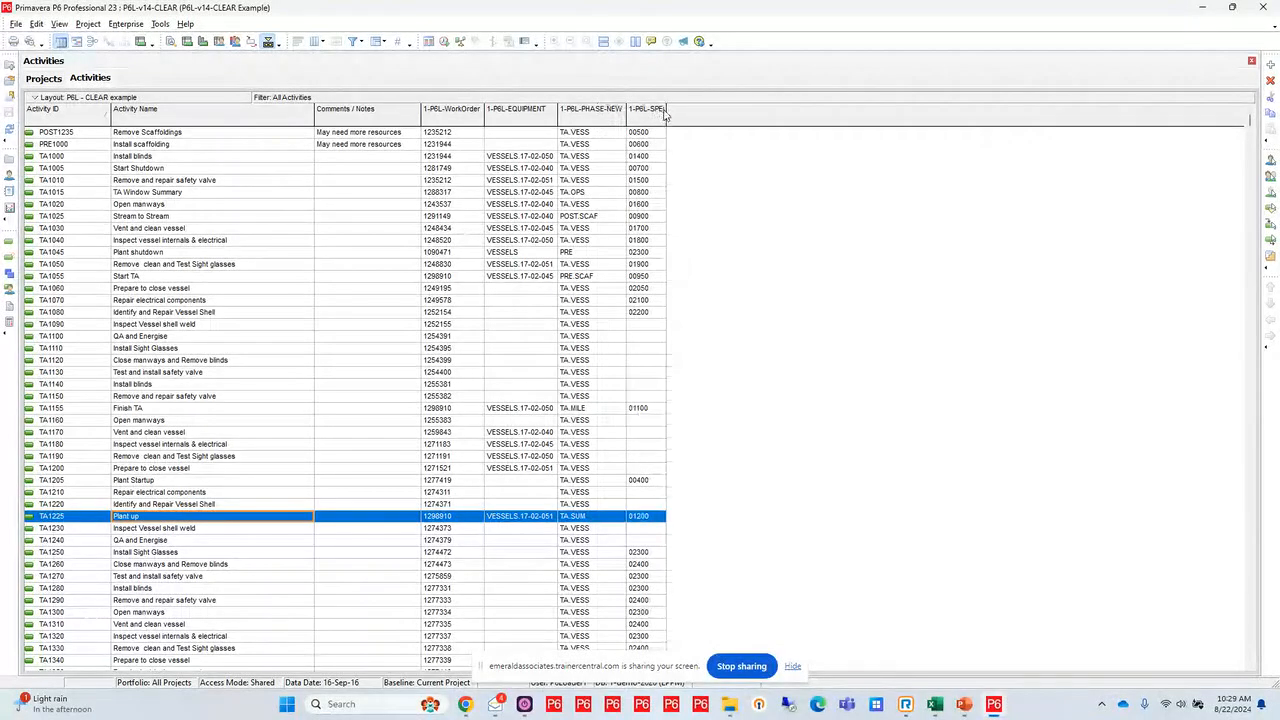
double_click(666, 116)
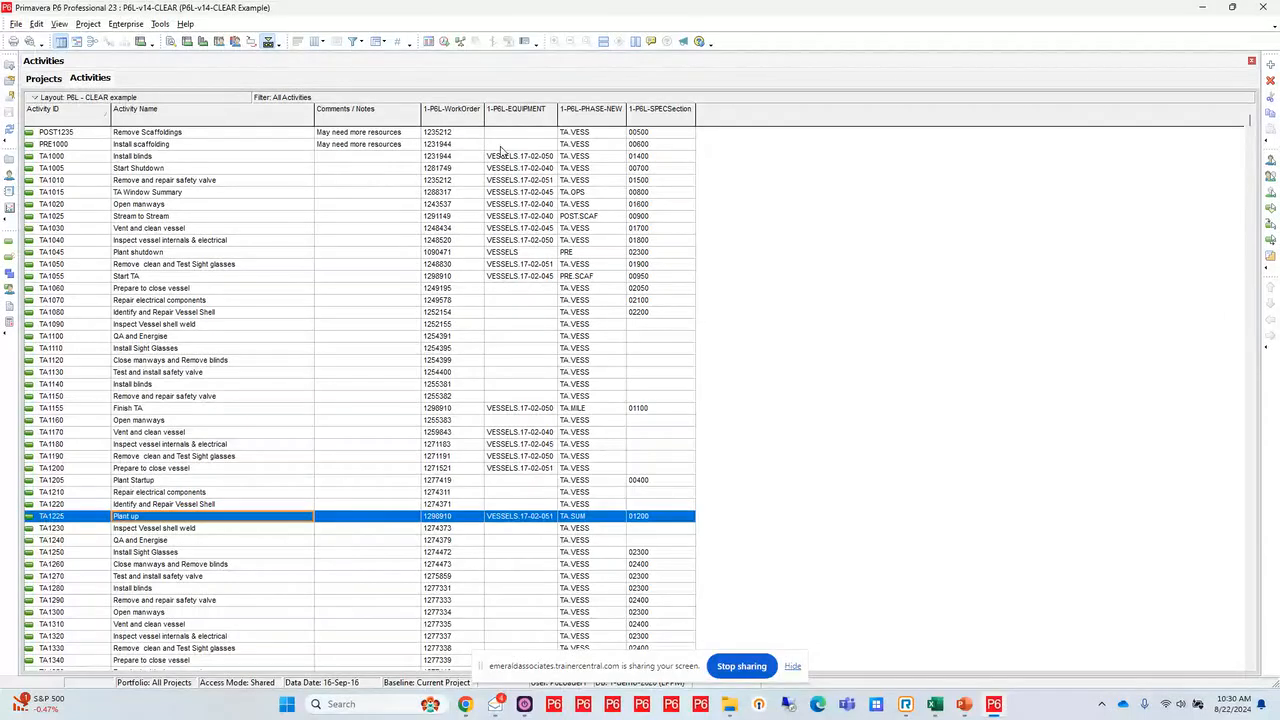
Step: Switch to P6-Loader in the browser, go to its Excel extraction and load the "<CLEAR> feature" definition
left_click(452, 668)
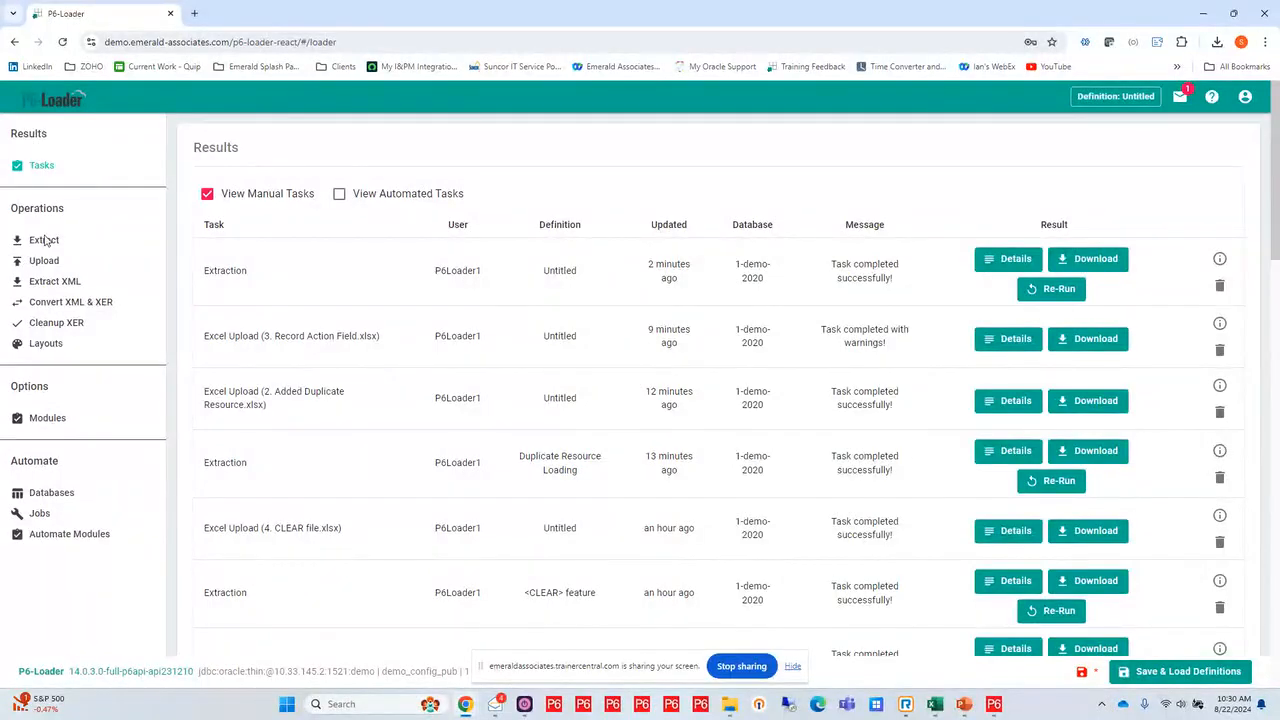
left_click(44, 242)
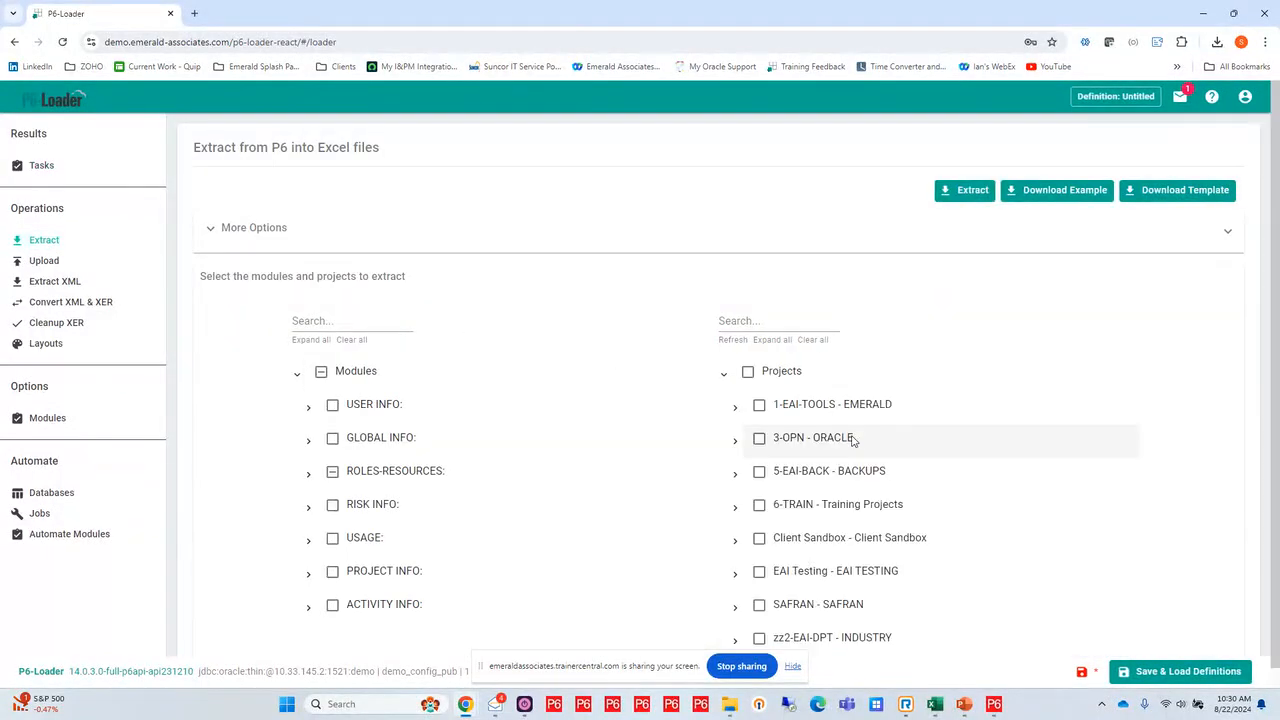
left_click(1180, 671)
scroll(783, 480, "down", 3)
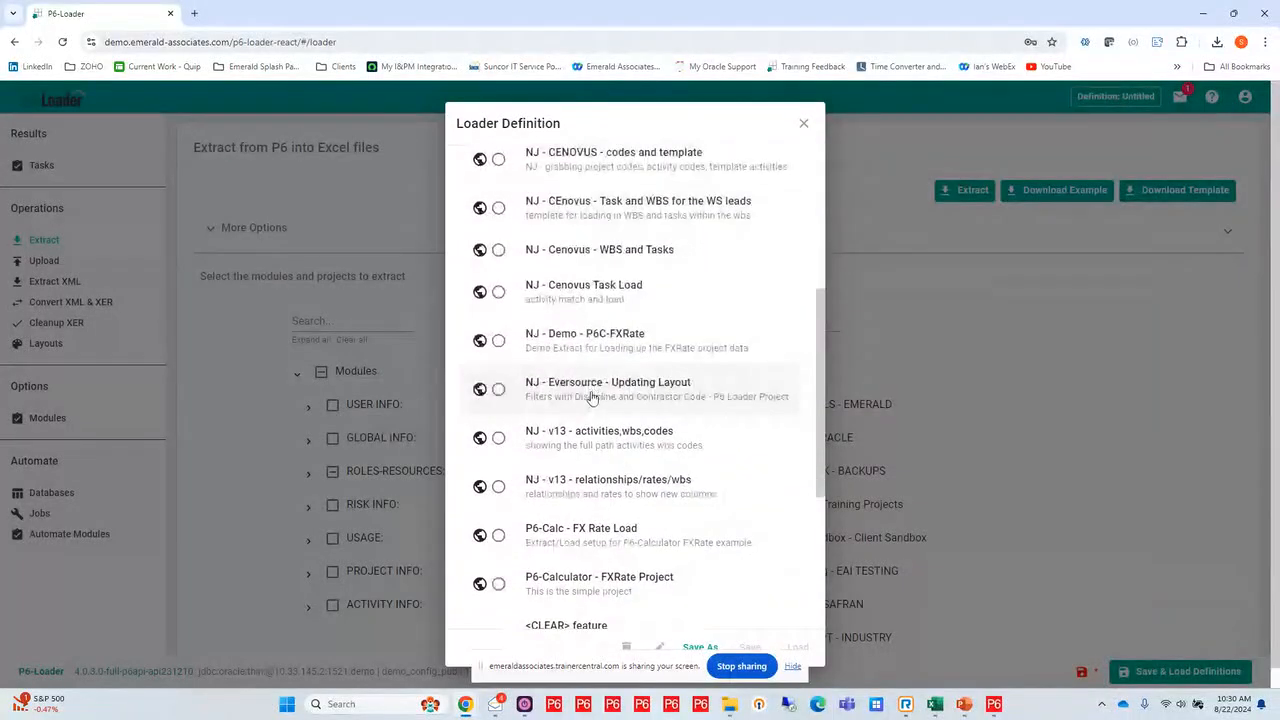
scroll(591, 400, "down", 1)
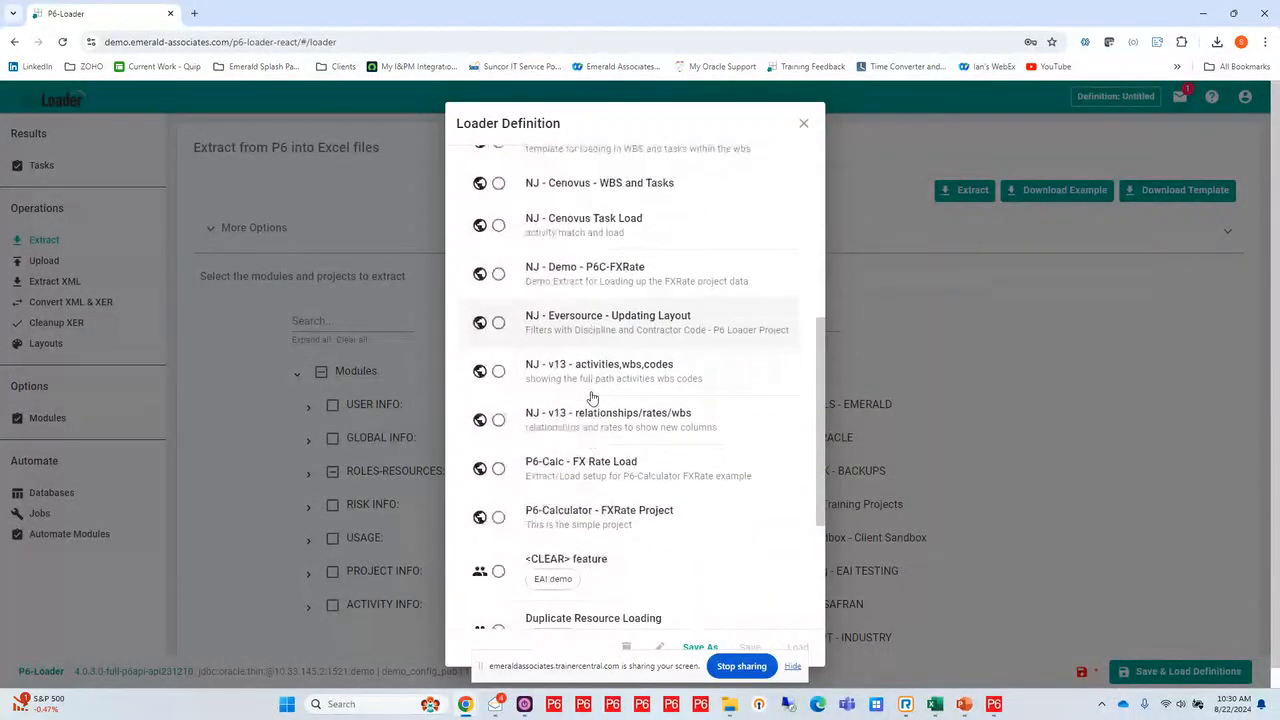
scroll(592, 420, "down", 2)
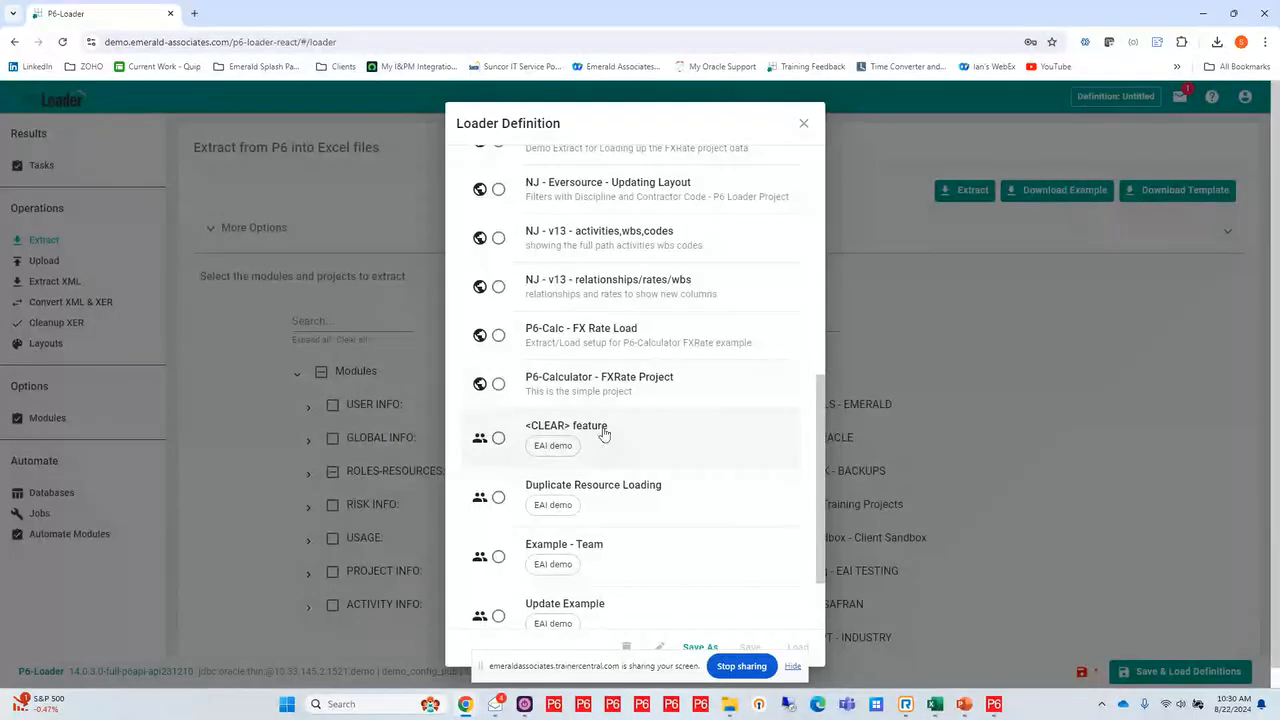
left_click(604, 432)
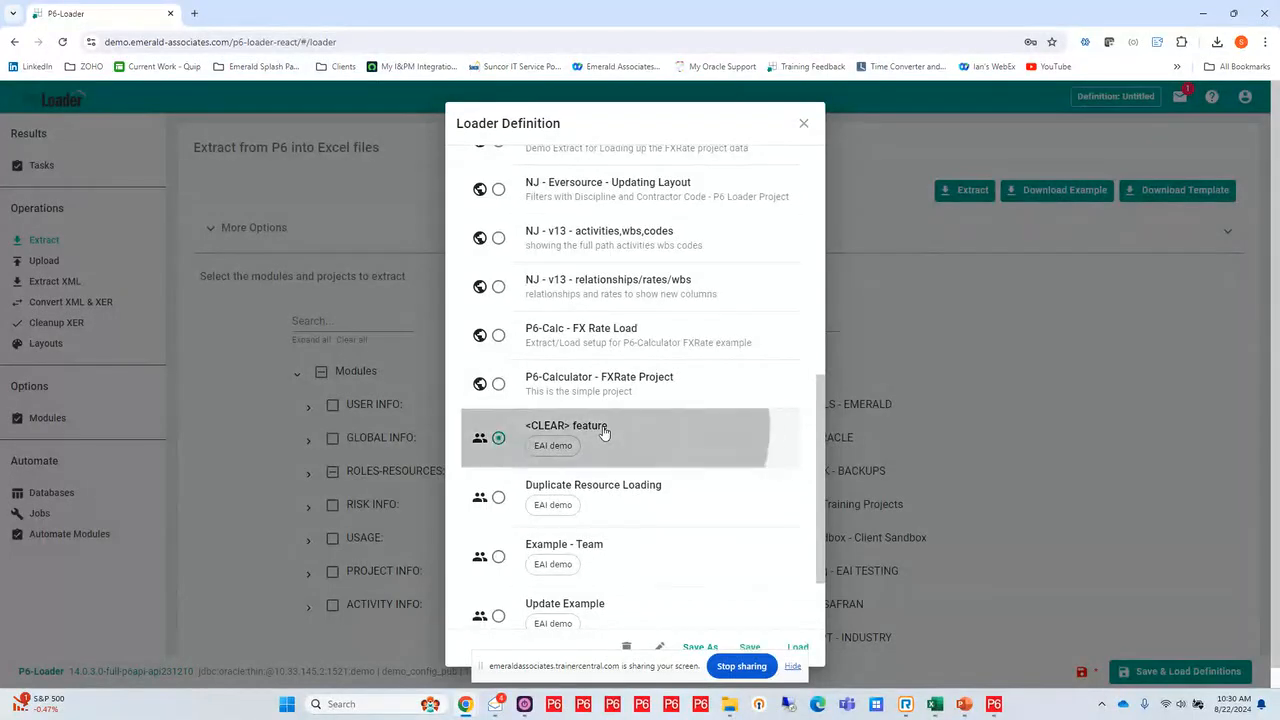
left_click(795, 648)
left_click(762, 425)
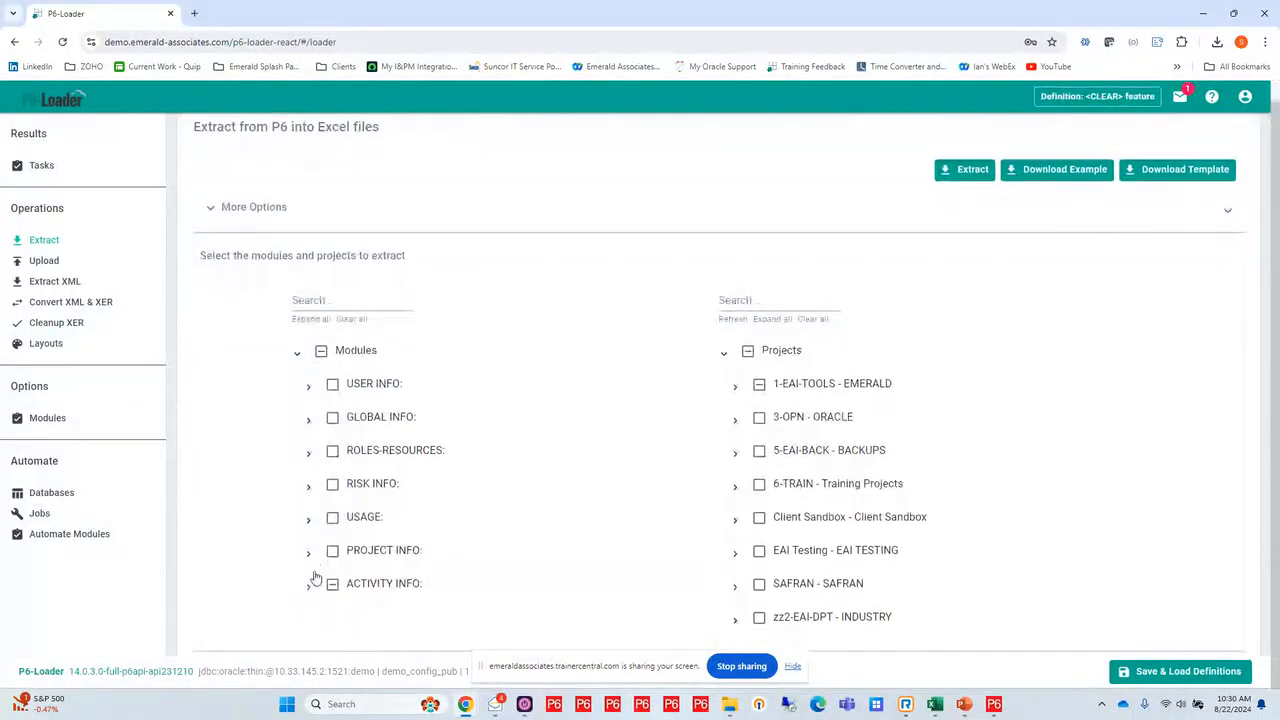
Step: Examine the Activity module's selected fields, UDFs and codes in its column customization, and save the column setup
left_click(309, 588)
scroll(570, 450, "down", 3)
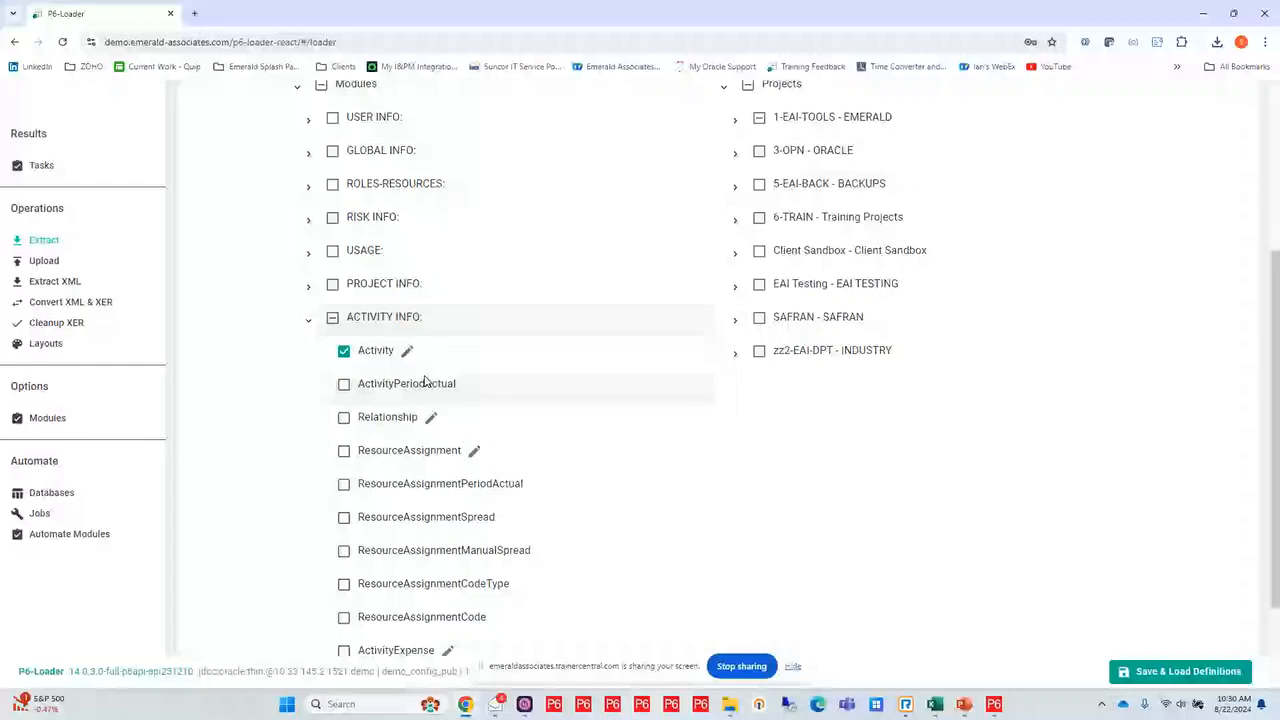
left_click(407, 351)
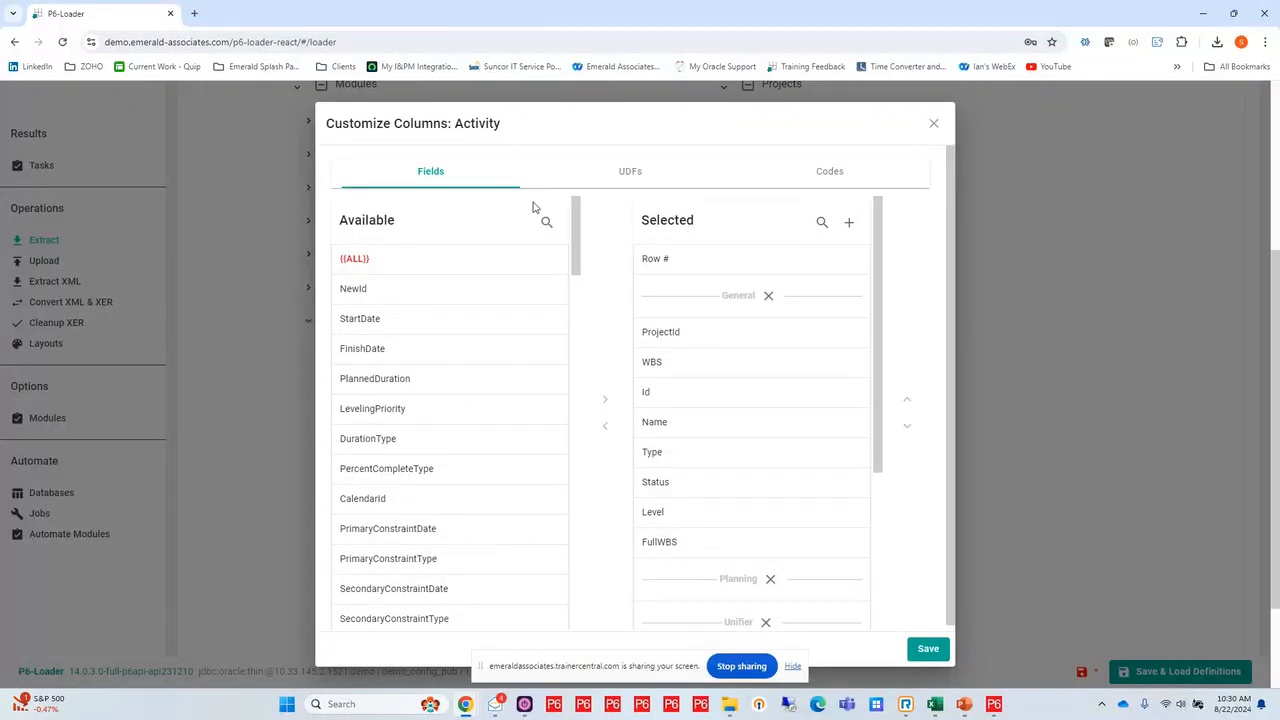
left_click(630, 174)
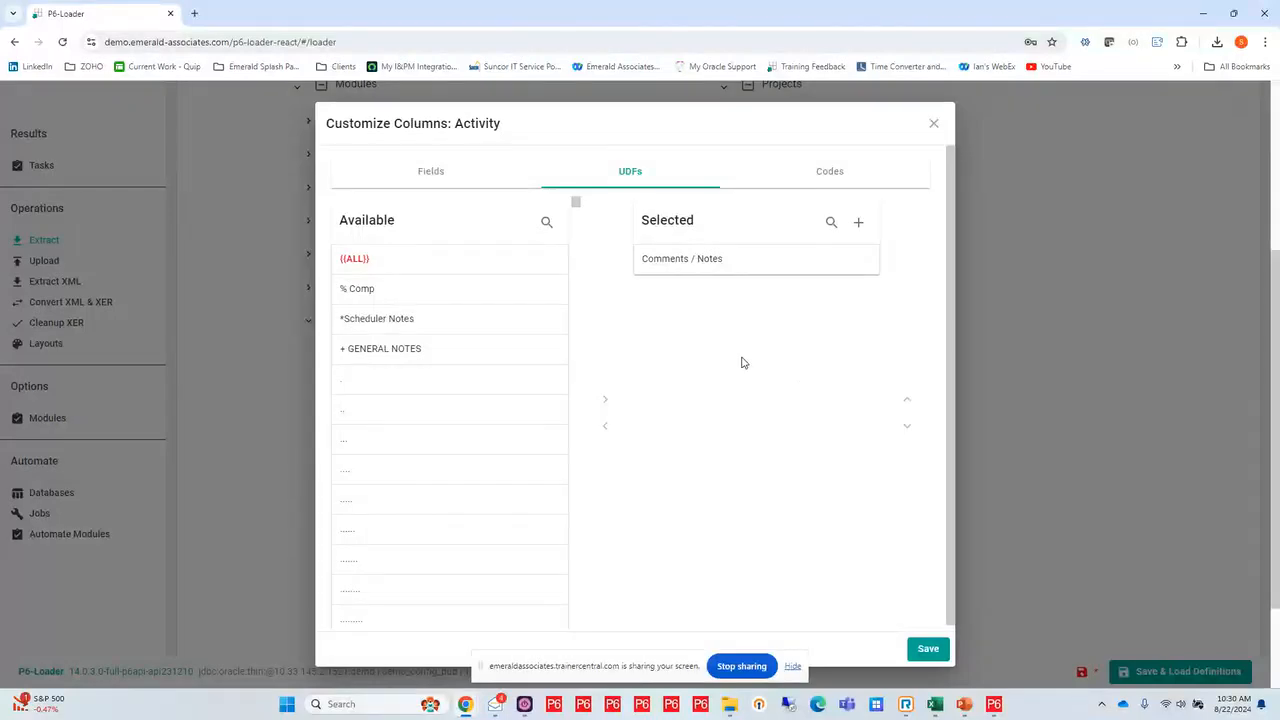
mouse_move(576, 212)
left_mouse_down()
mouse_move(566, 463)
mouse_move(577, 631)
mouse_move(557, 349)
mouse_move(571, 194)
left_mouse_up()
left_click(822, 175)
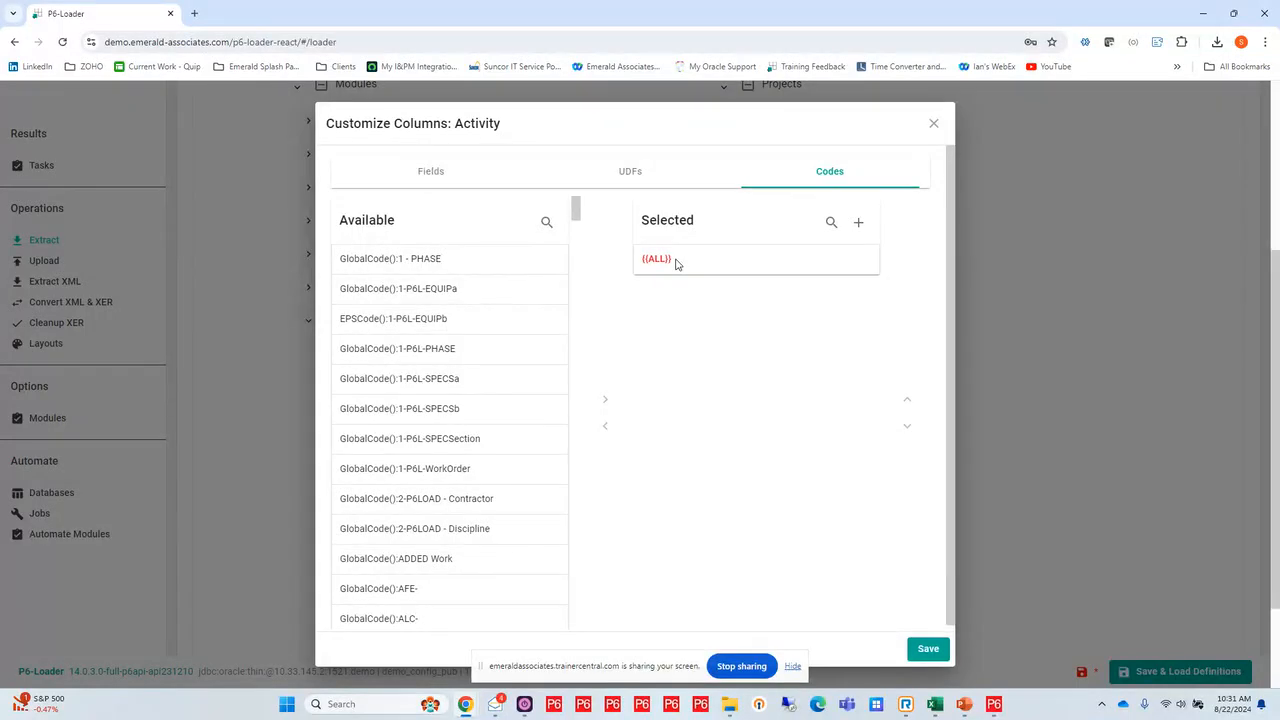
left_click(928, 649)
Step: Run the extraction with the "<CLEAR> feature" definition and open the resulting Excel file for editing
scroll(824, 172, "up", 2)
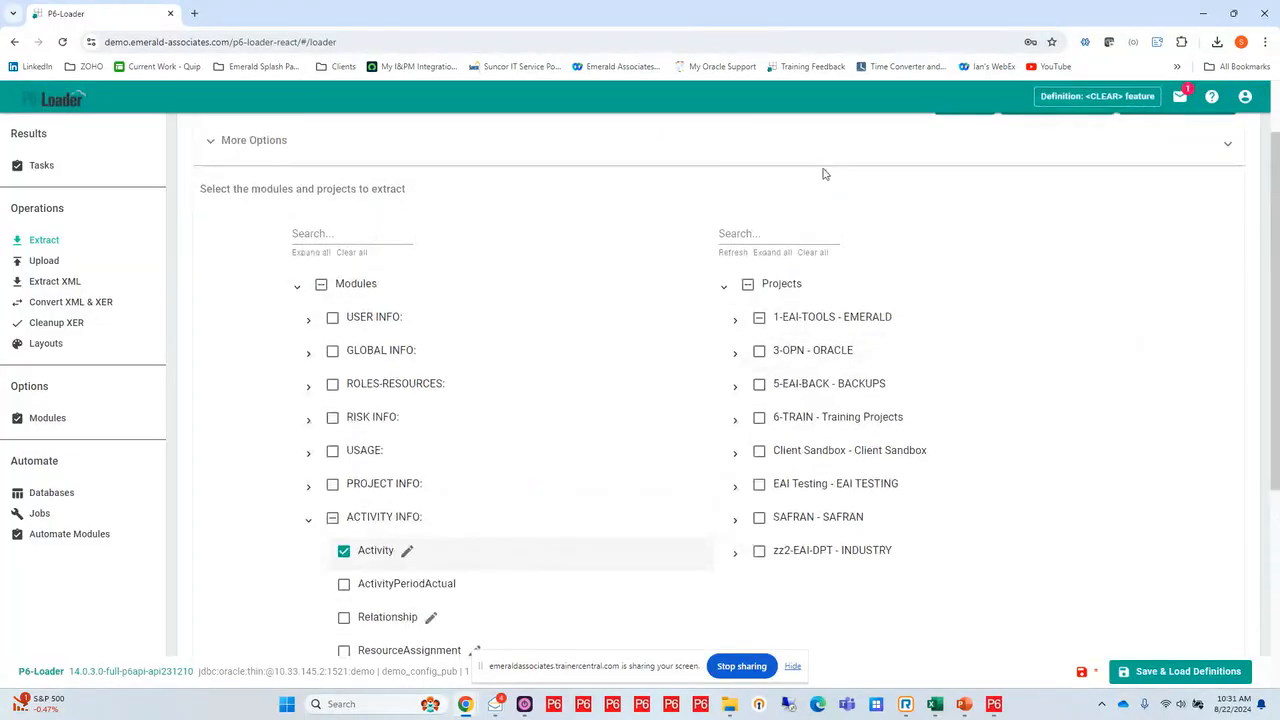
scroll(891, 177, "up", 1)
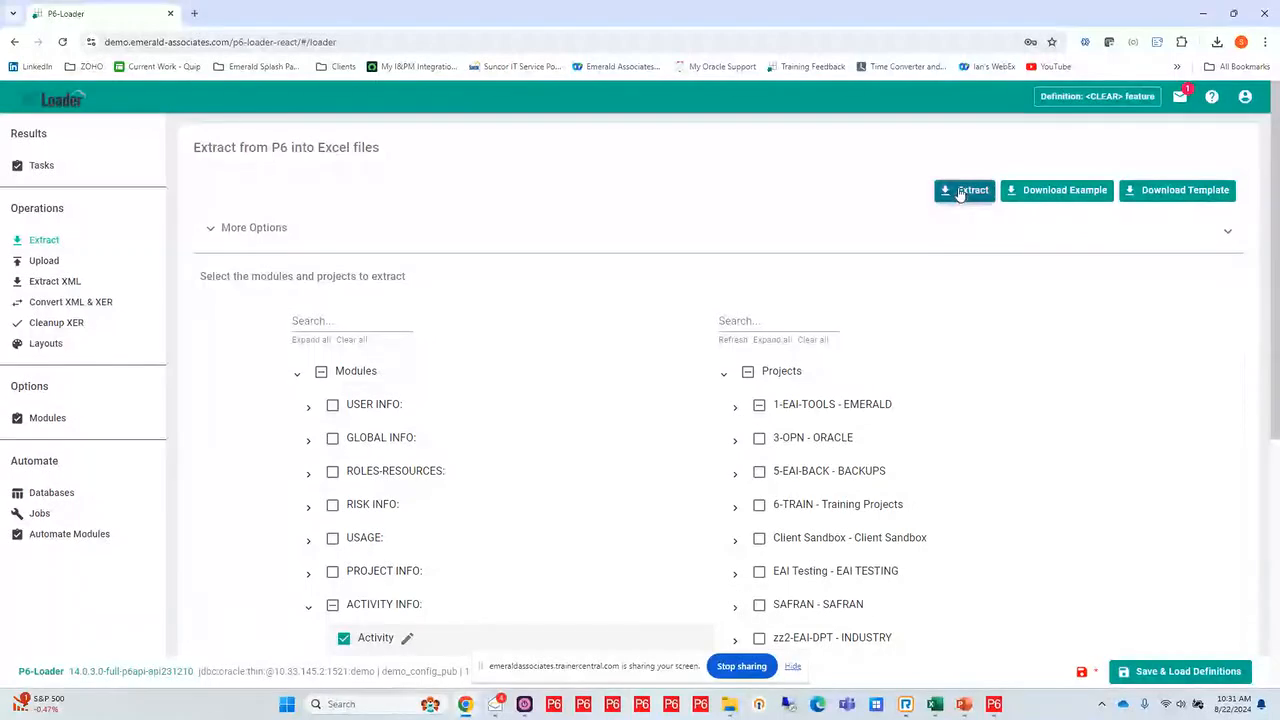
left_click(960, 194)
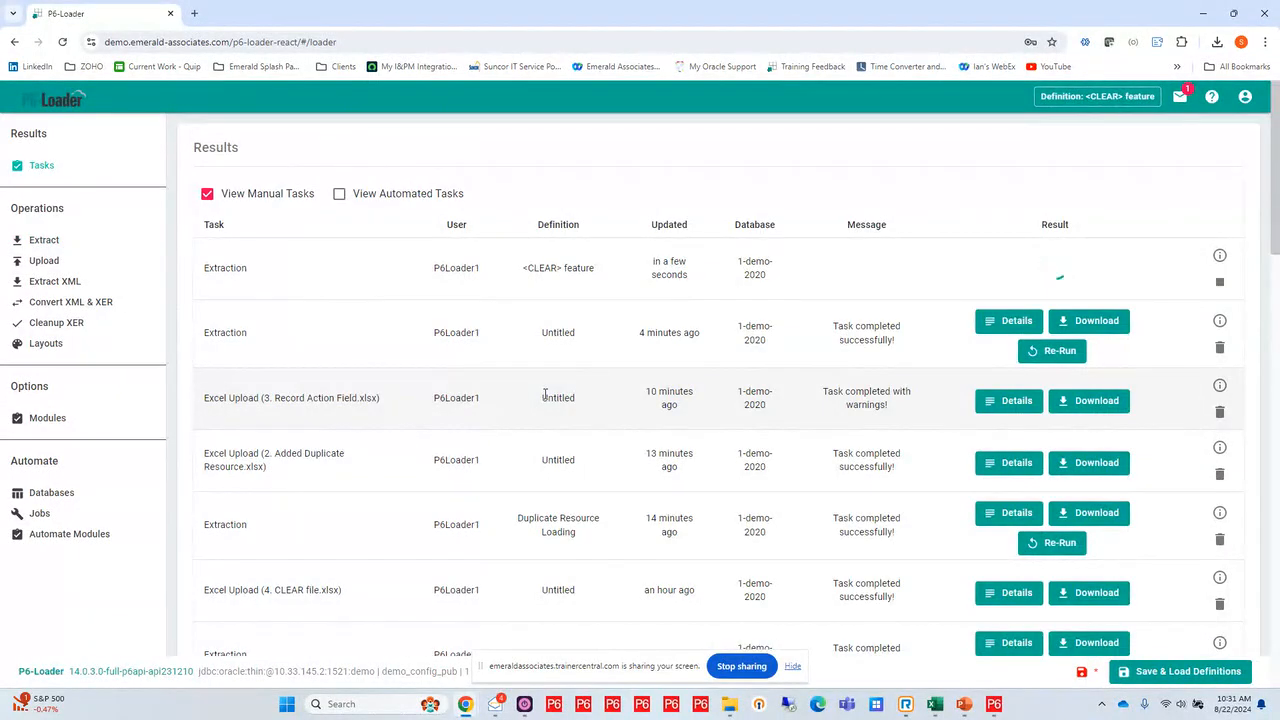
left_click(1068, 260)
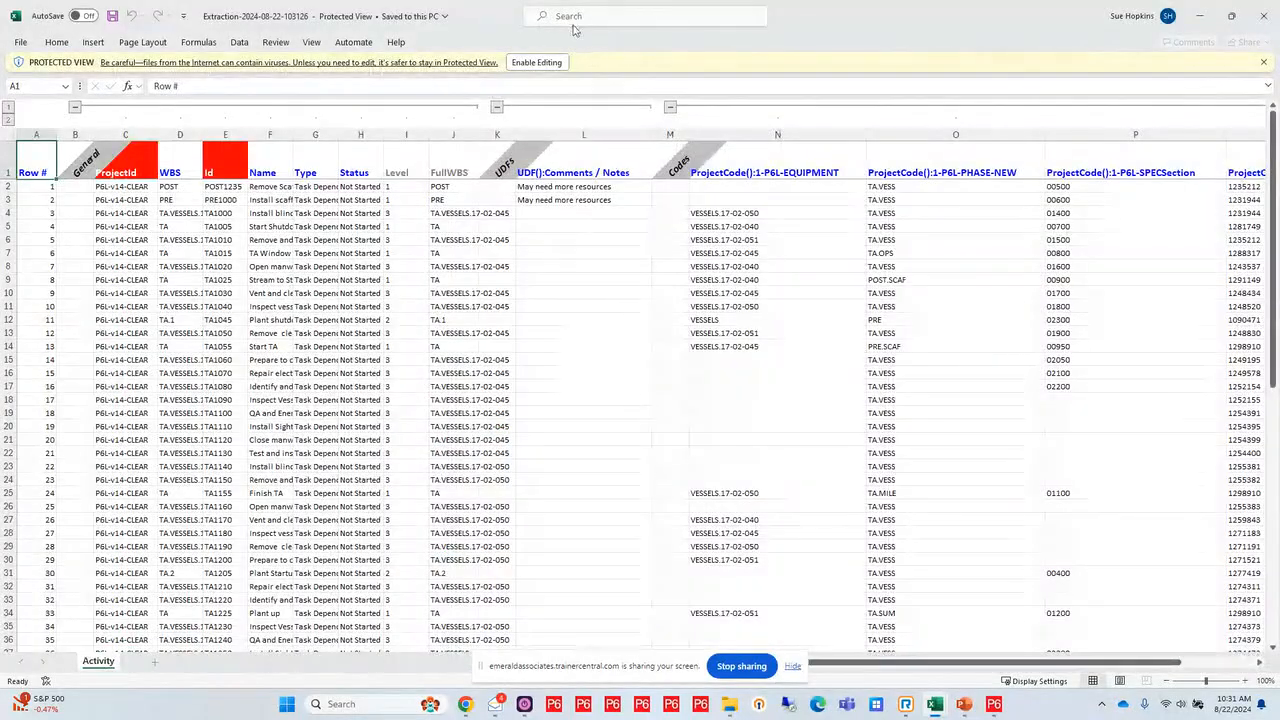
left_click(537, 62)
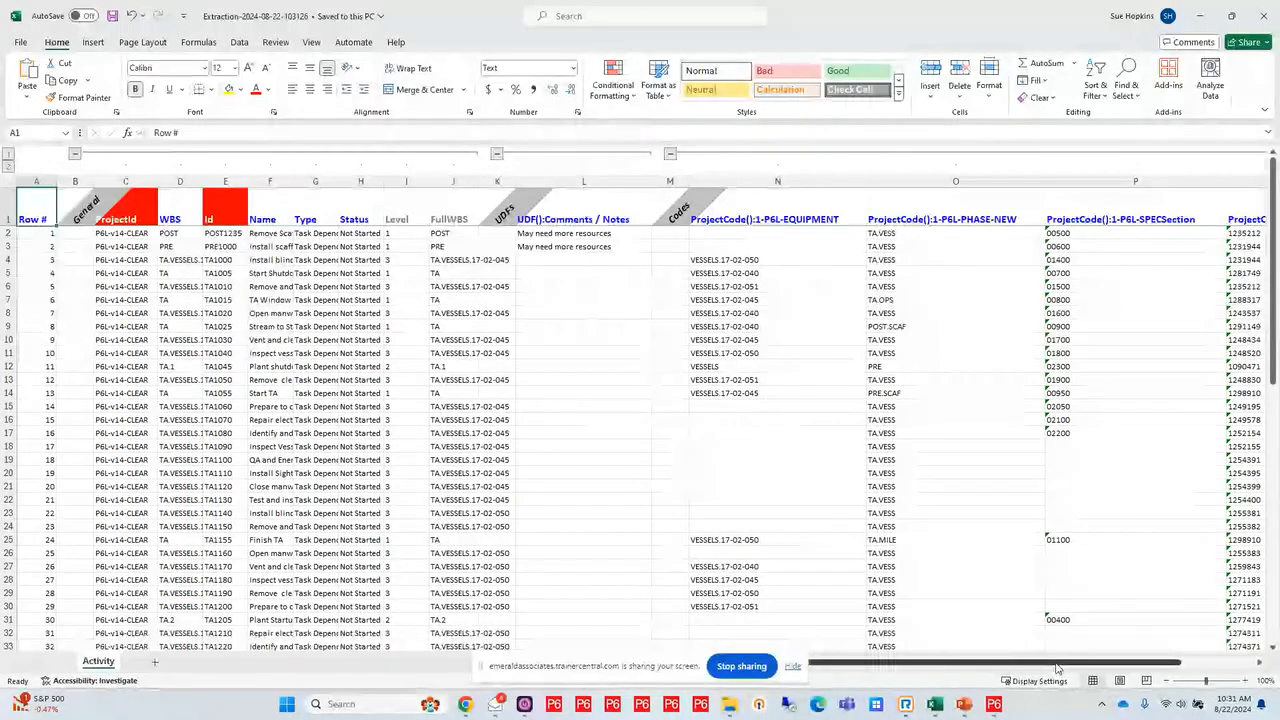
Step: Move the ProjectCode():1-P6L-WorkOrder column directly ahead of ProjectCode():1-P6L-EQUIPMENT in the Activity sheet
left_click_drag(1057, 668, 1129, 652)
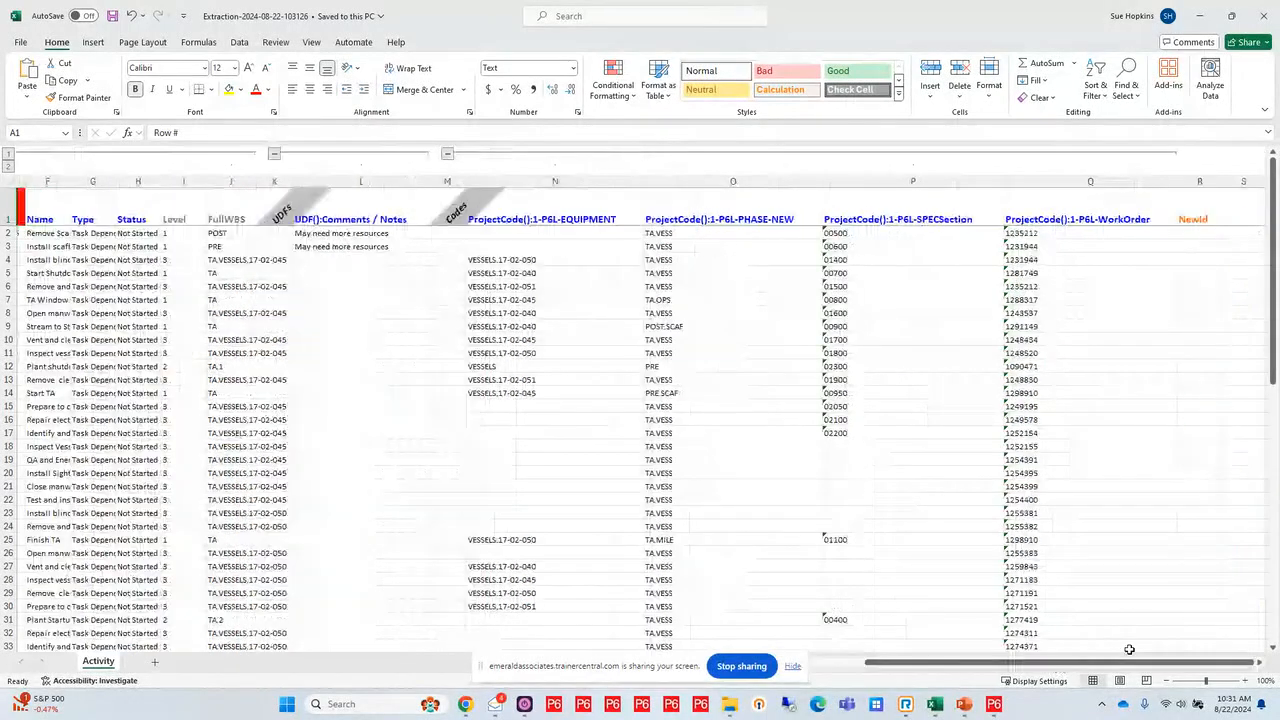
left_click(1114, 190)
right_click(1114, 188)
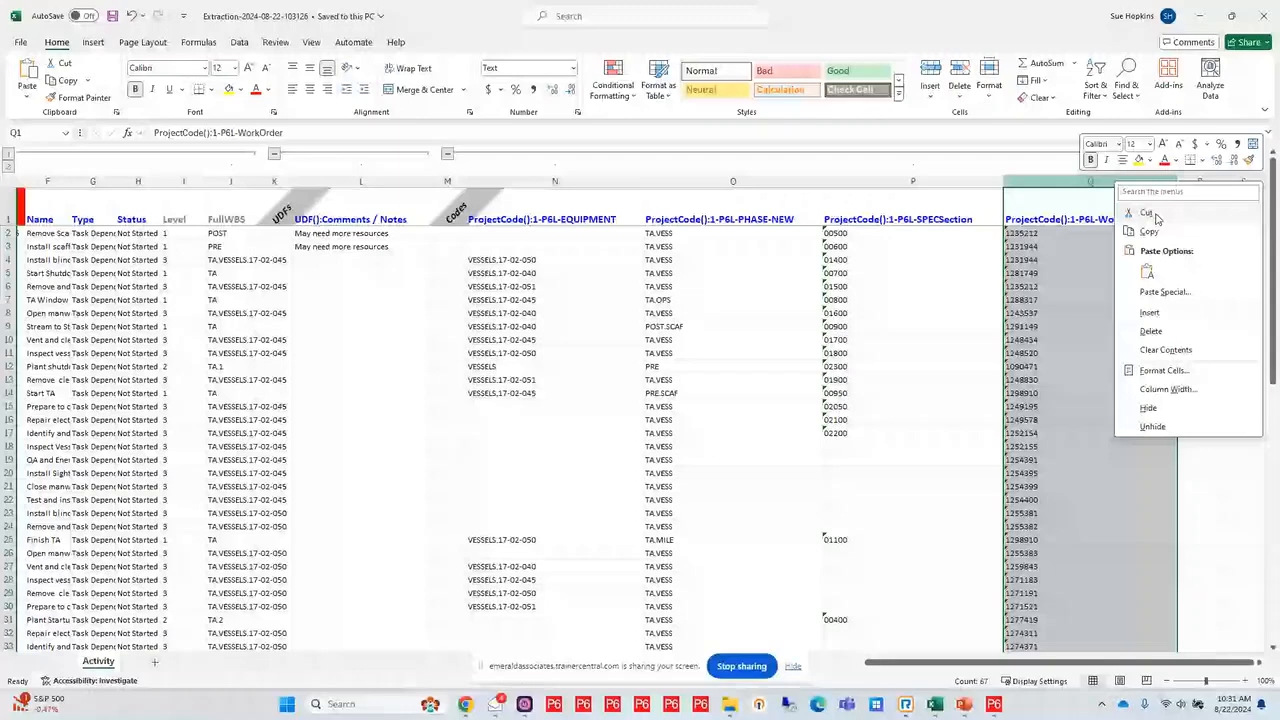
left_click(1148, 213)
left_click(530, 180)
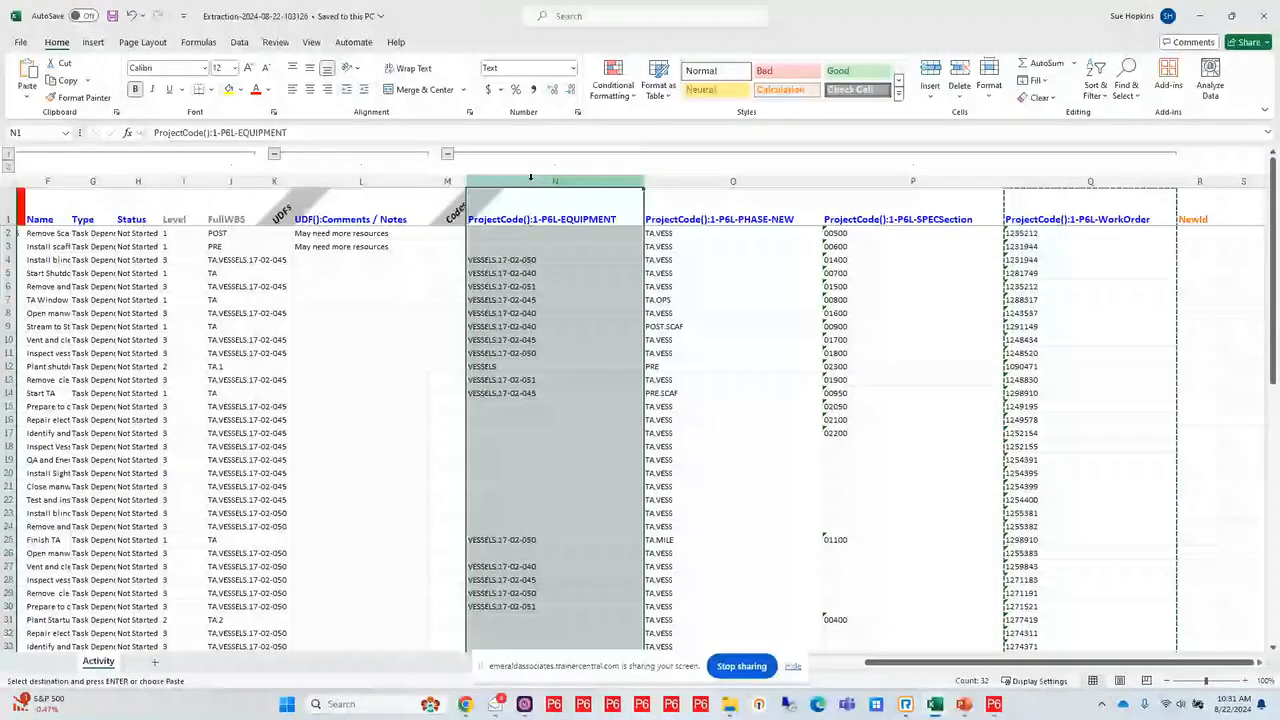
right_click(530, 180)
left_click(583, 311)
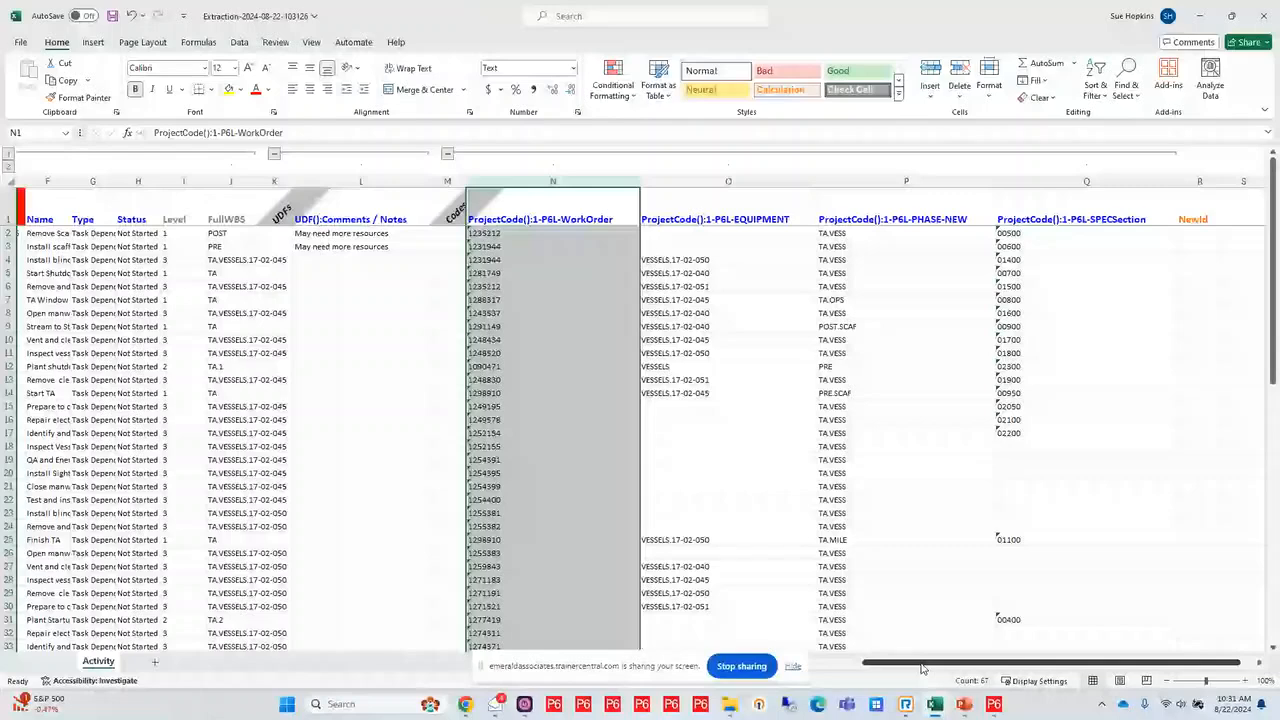
Step: Replace the Comments / Notes values of activities POST1235 and PRE1000 with <CLEAR>
left_click_drag(922, 668, 868, 668)
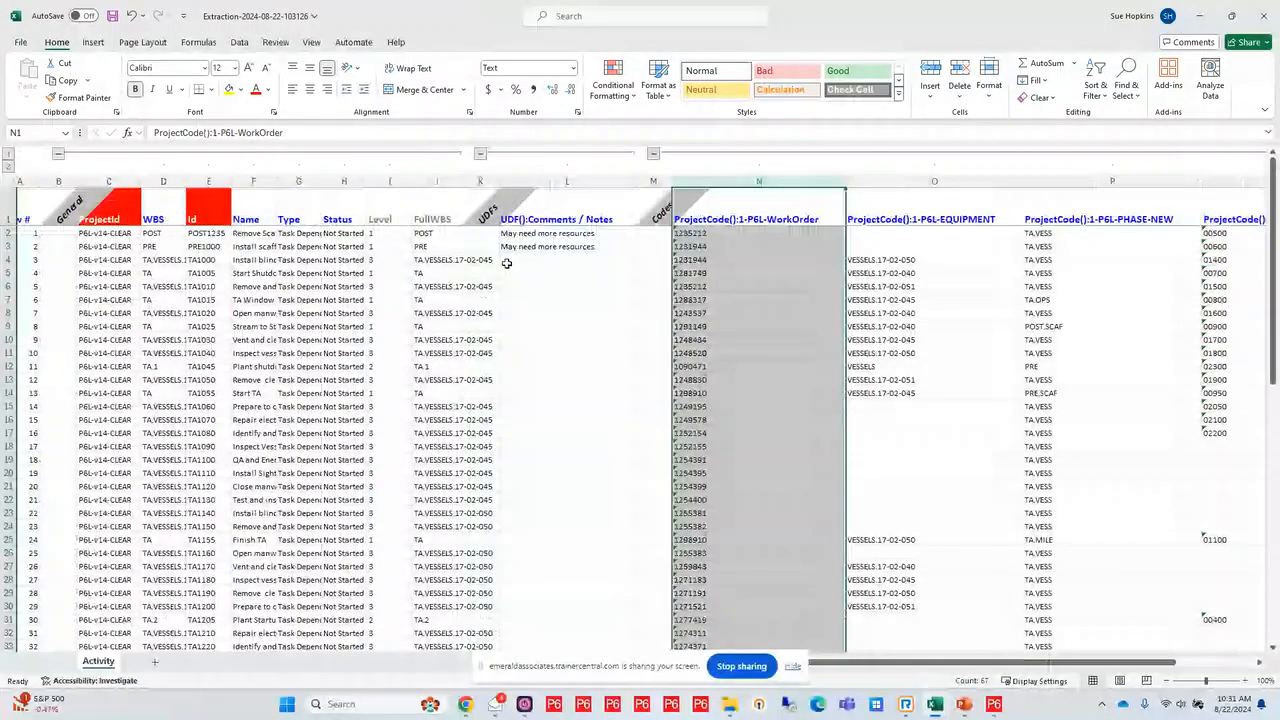
left_click(543, 233)
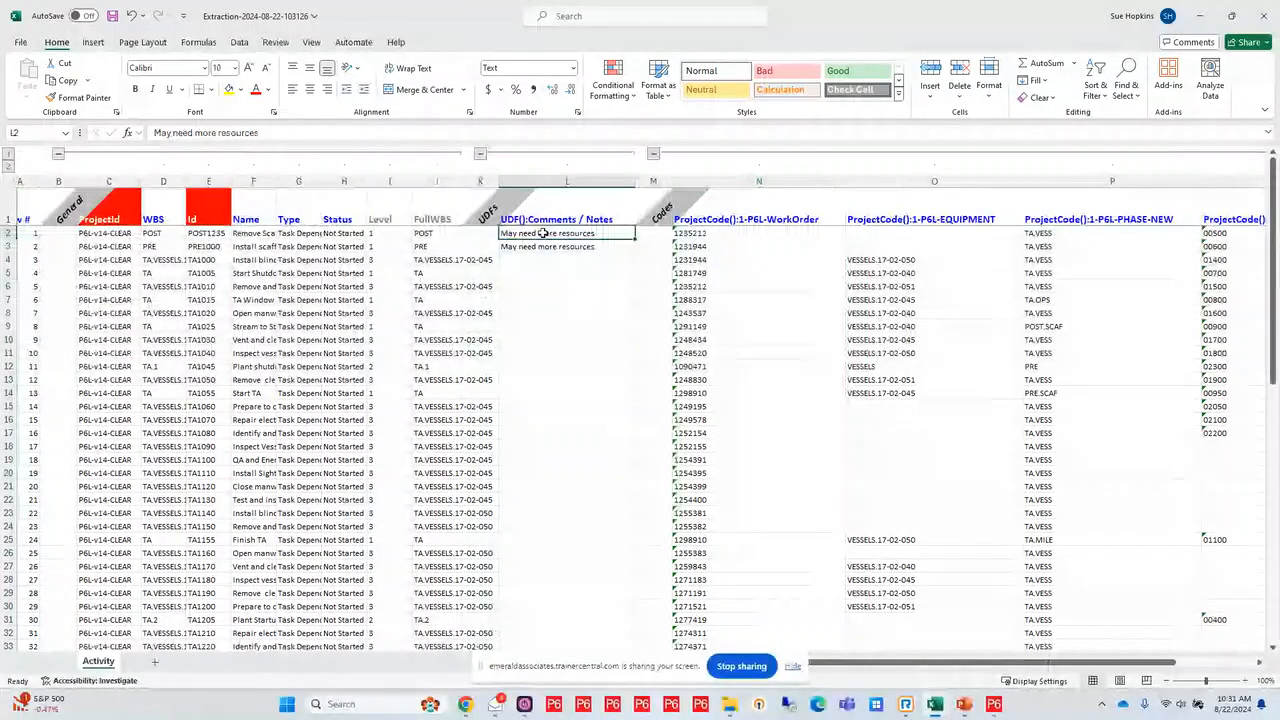
type("<")
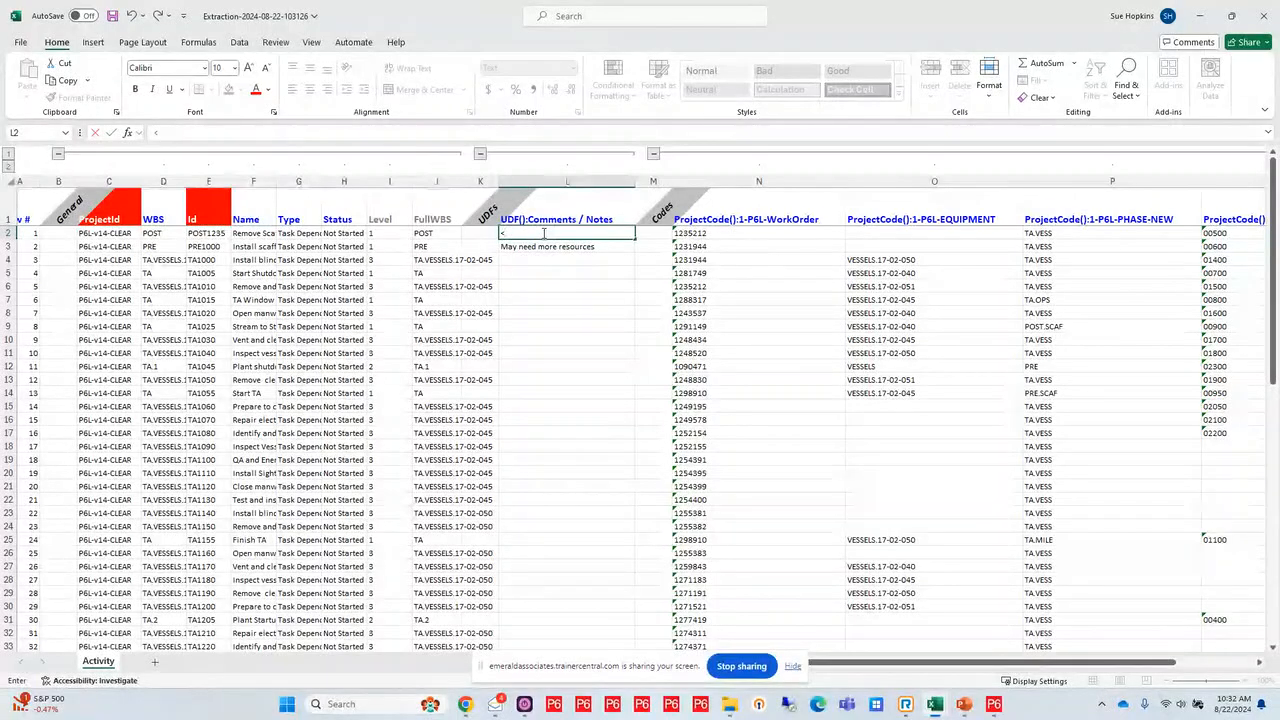
type("CLEAR>")
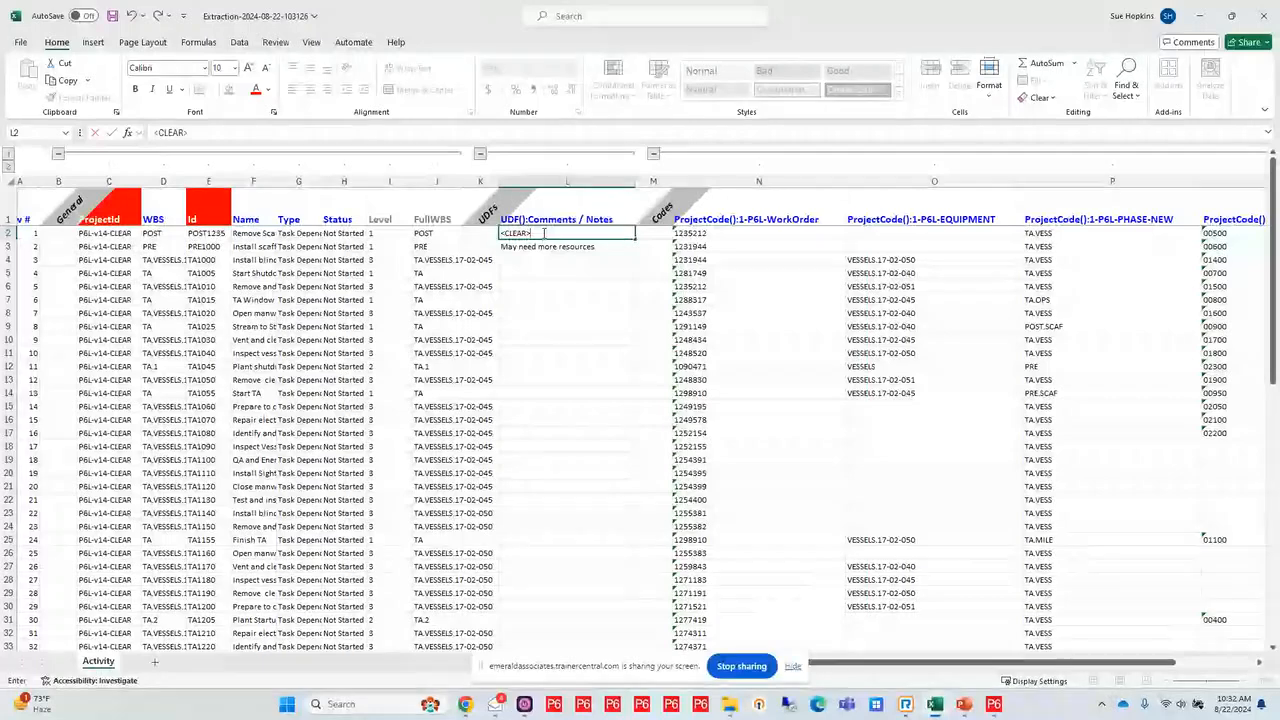
left_click(557, 247)
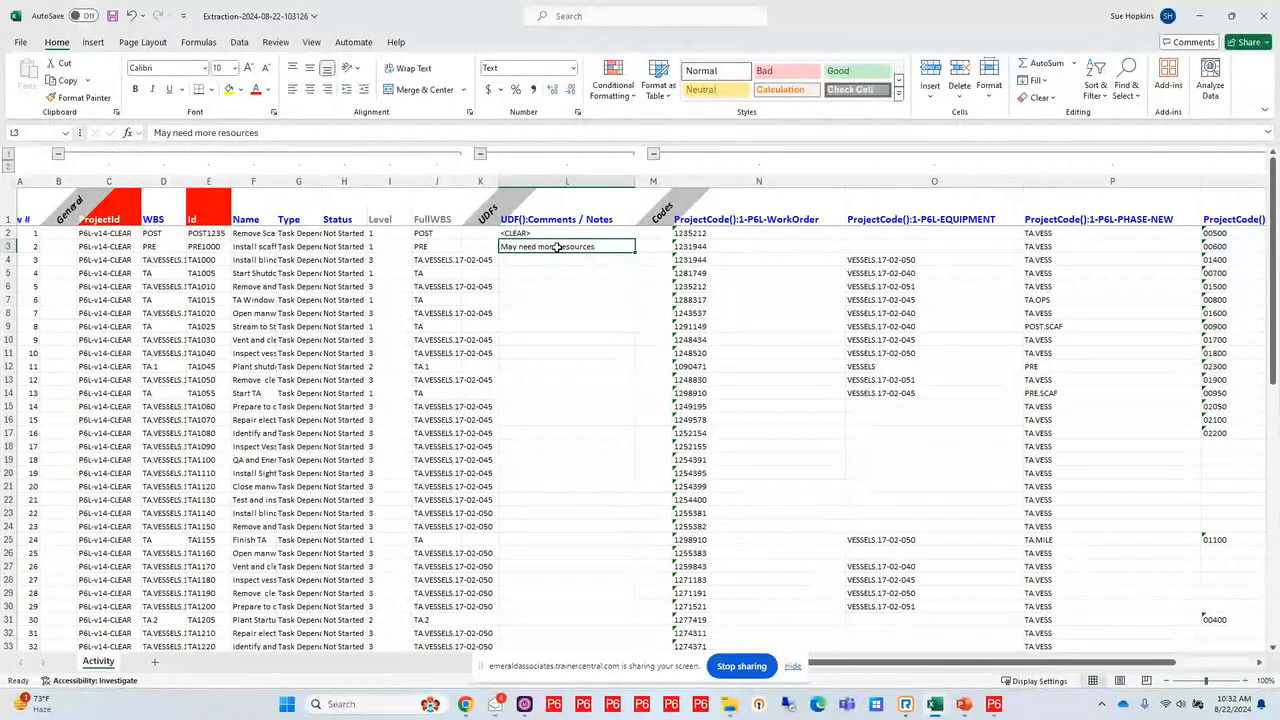
type("<CLEAR>")
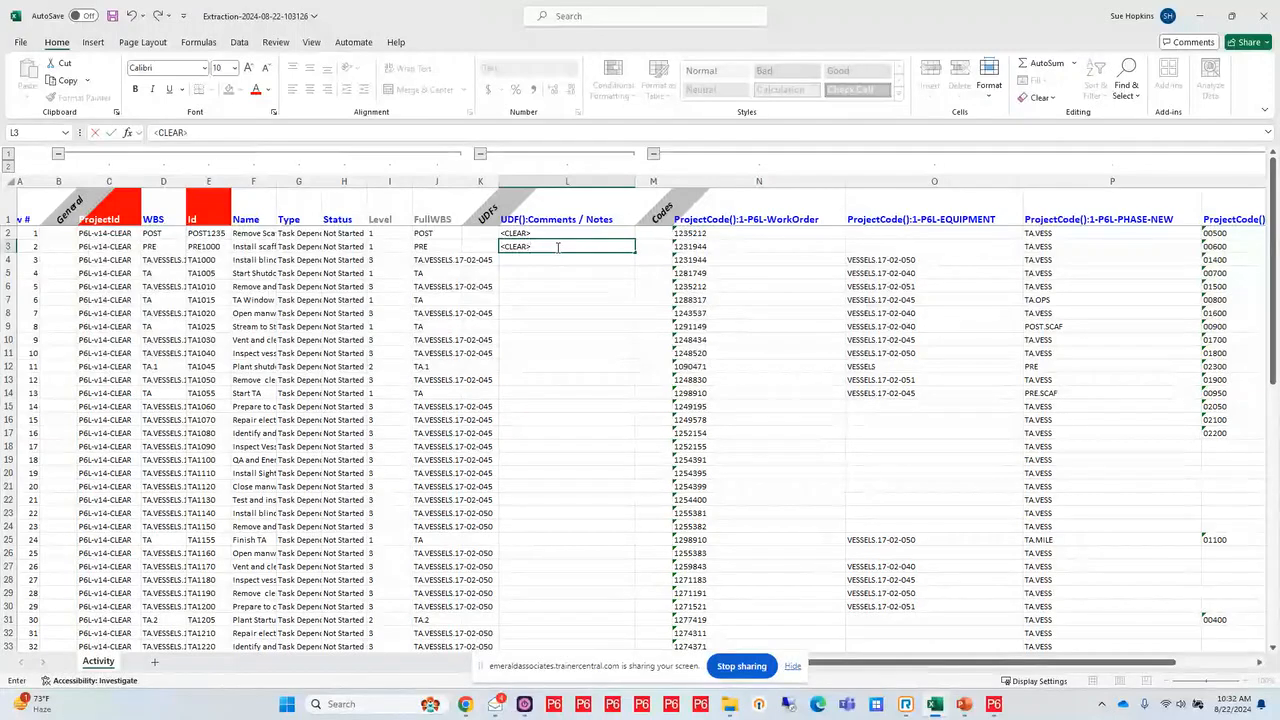
Step: Copy the <CLEAR> entry into the 1-P6L-WorkOrder cells of activities POST1235 and PRE1000
left_click(550, 232)
key("ctrl+c")
left_click_drag(733, 233, 732, 245)
key("ctrl+v")
left_click(558, 326)
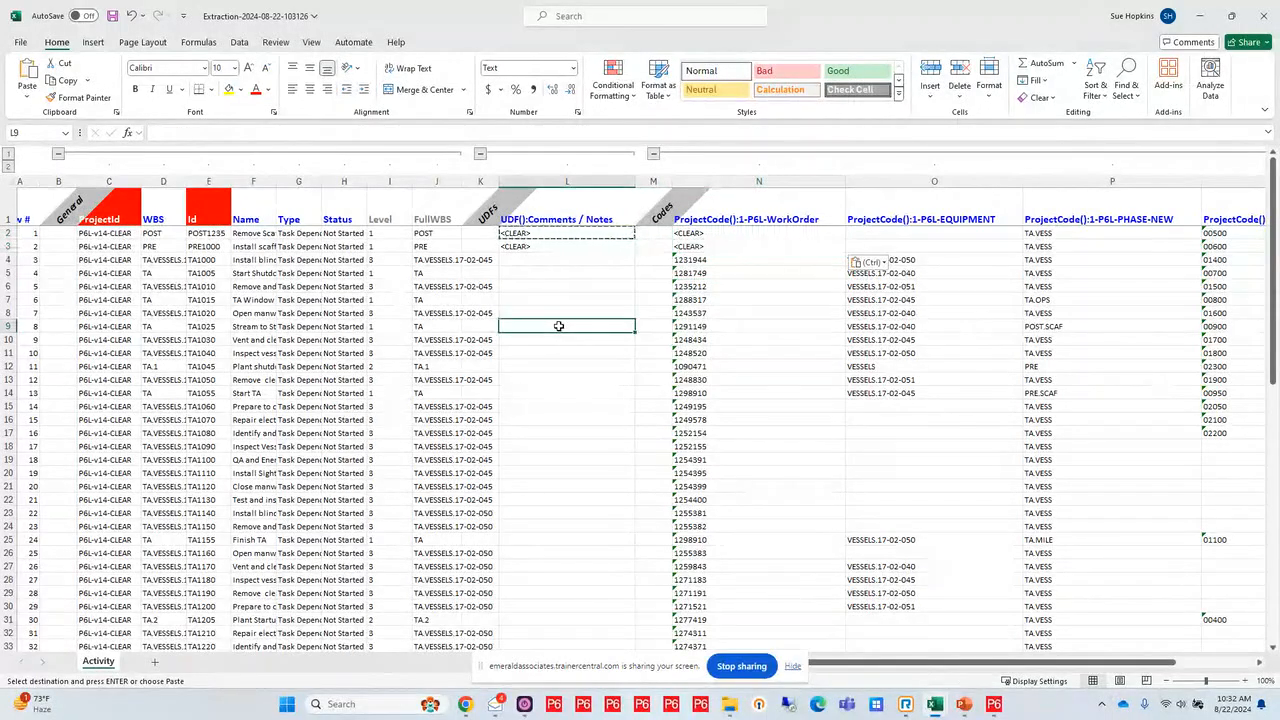
key("Escape")
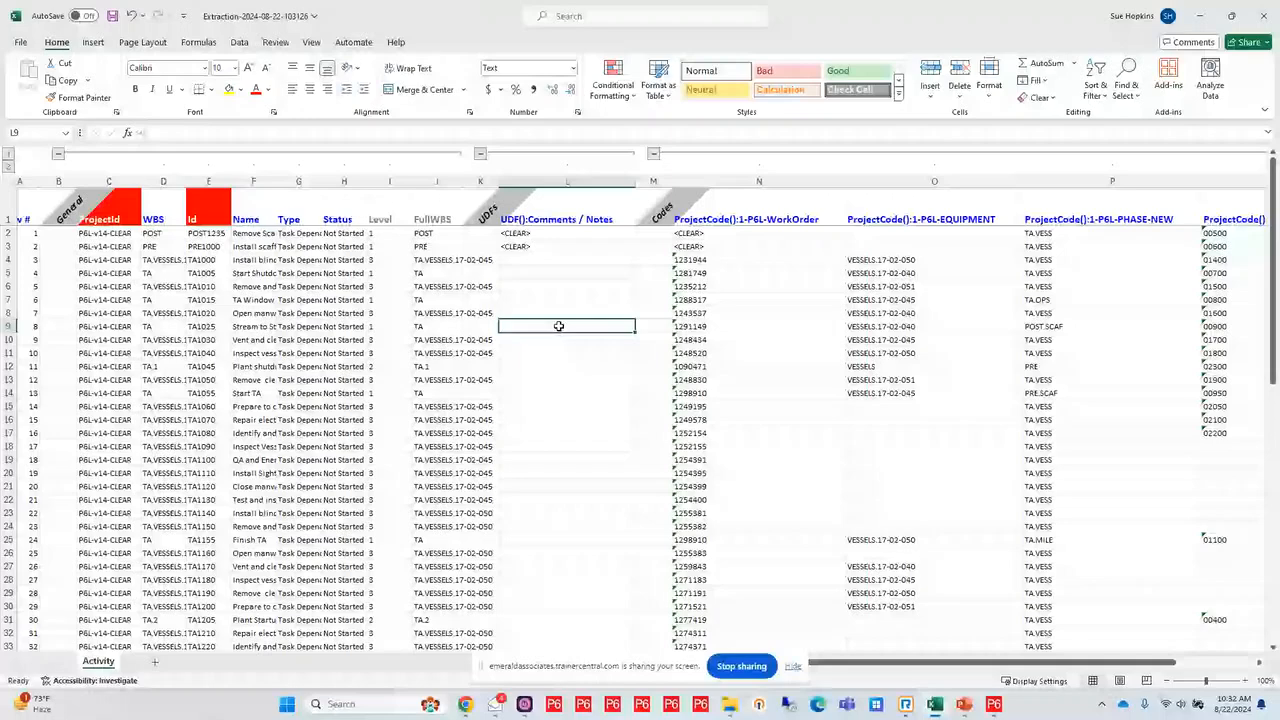
Step: Insert a blank row above activity TA1000 to separate the first two activities from the rest
left_click(7, 259)
right_click(7, 259)
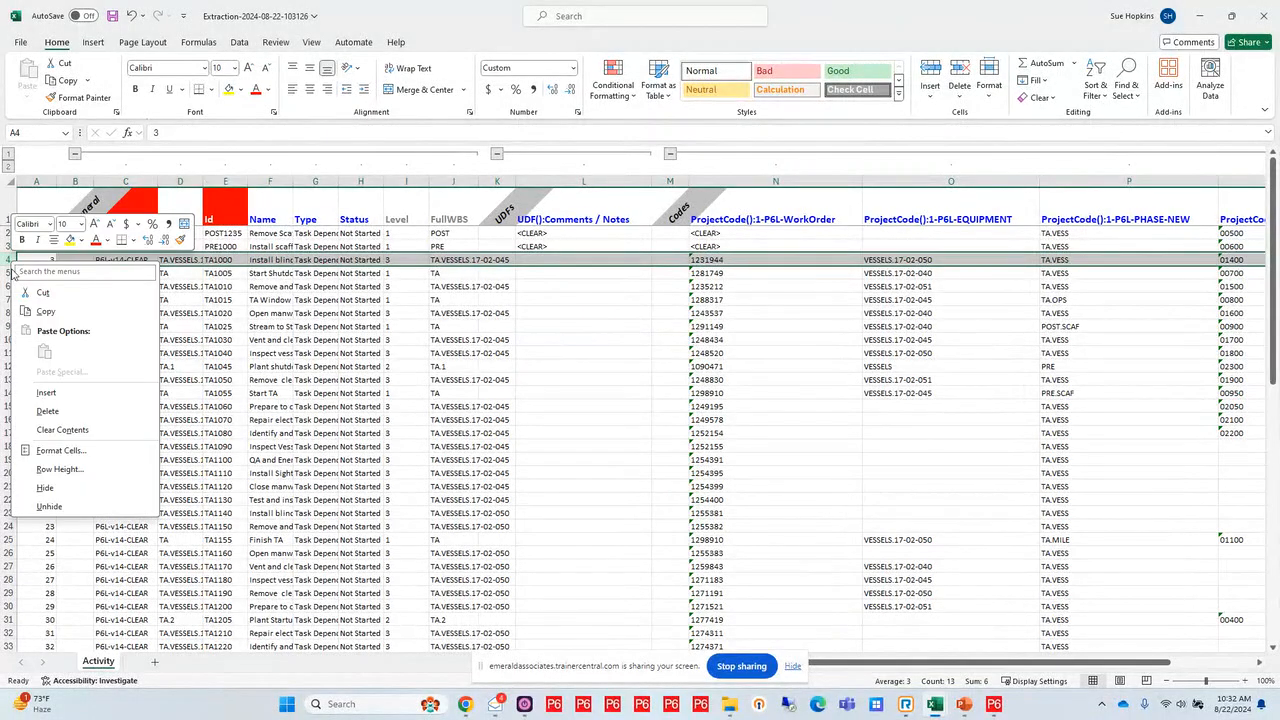
left_click(47, 392)
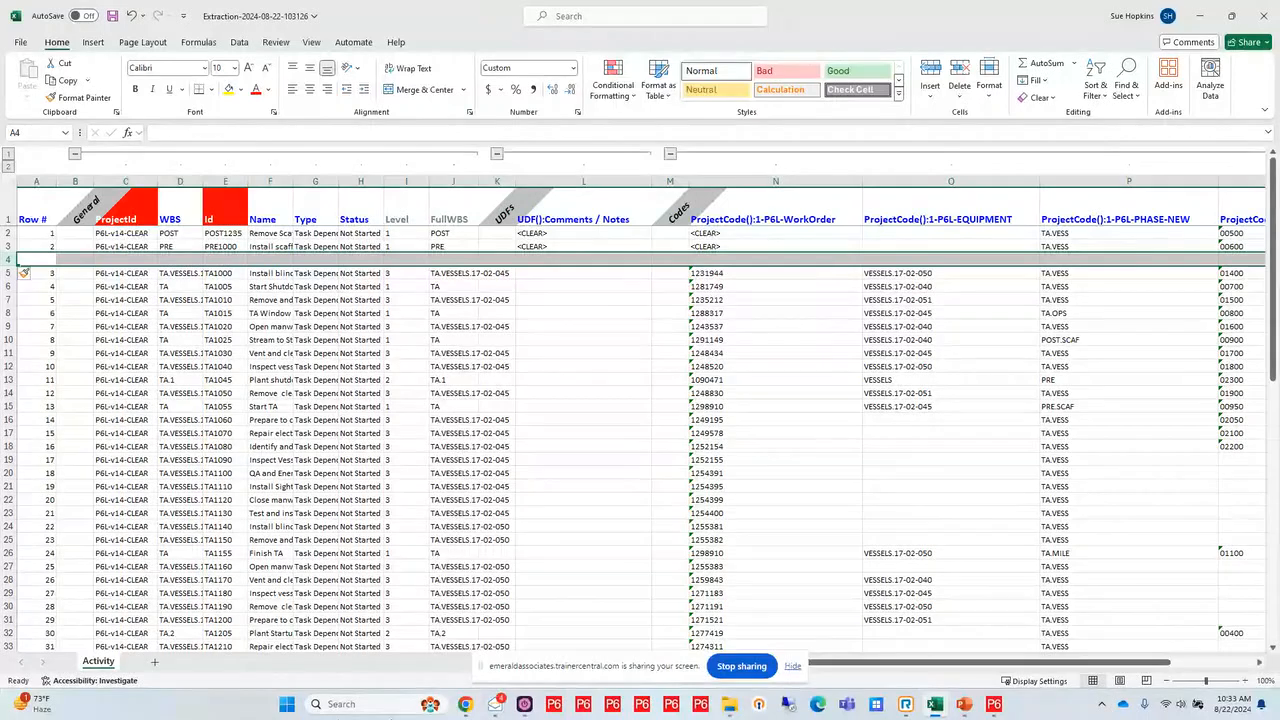
Step: Switch to P6-Loader in the browser and upload the Excel file "4. CLEAR file" with the existing import options
mouse_move(466, 710)
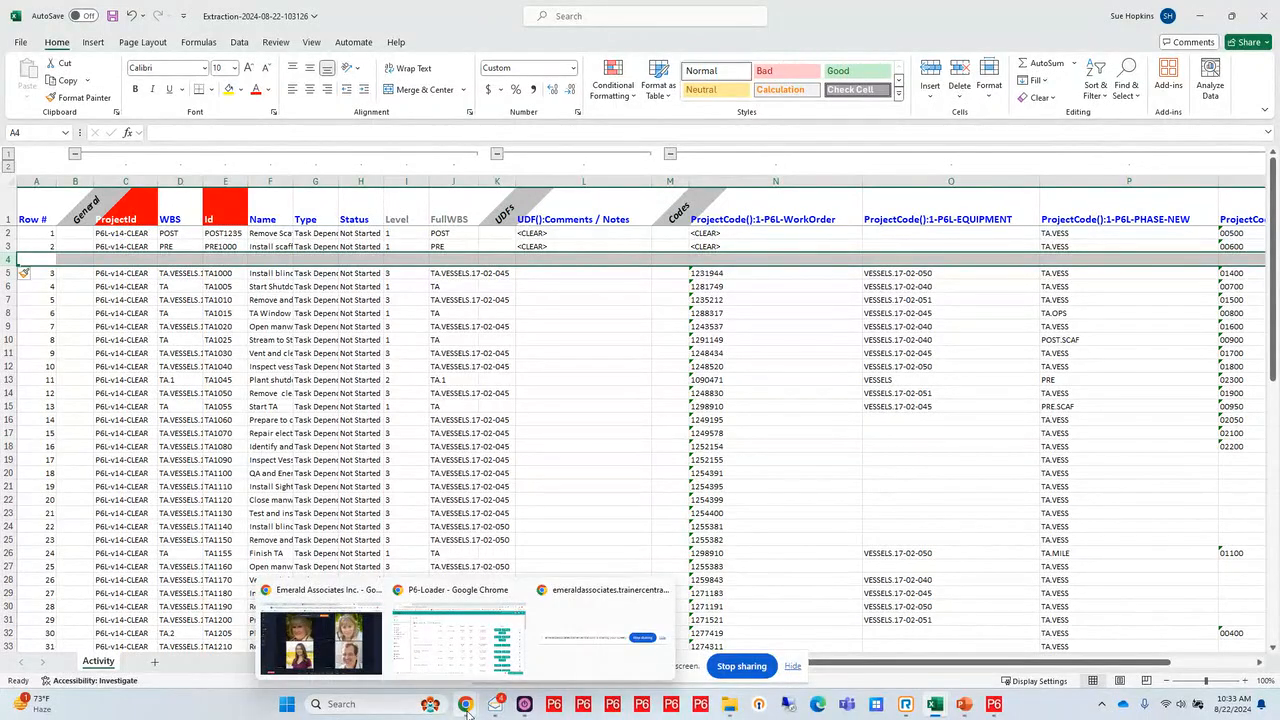
left_click(458, 630)
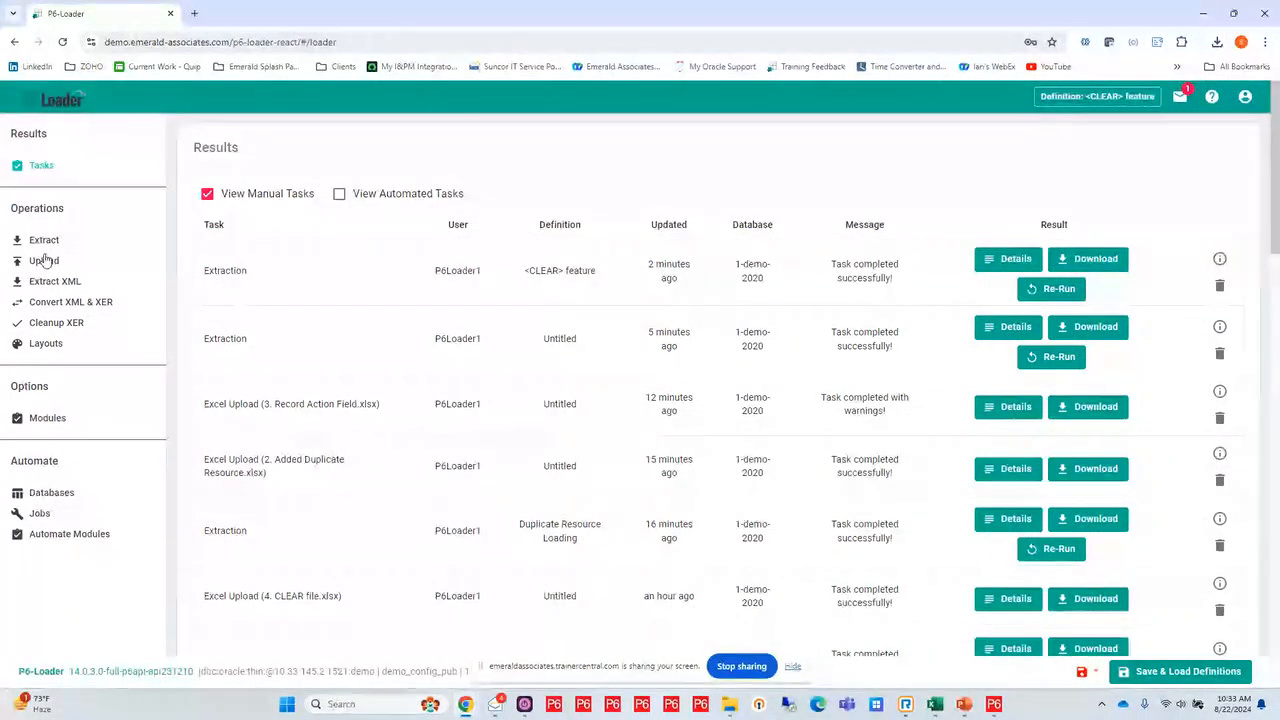
left_click(44, 260)
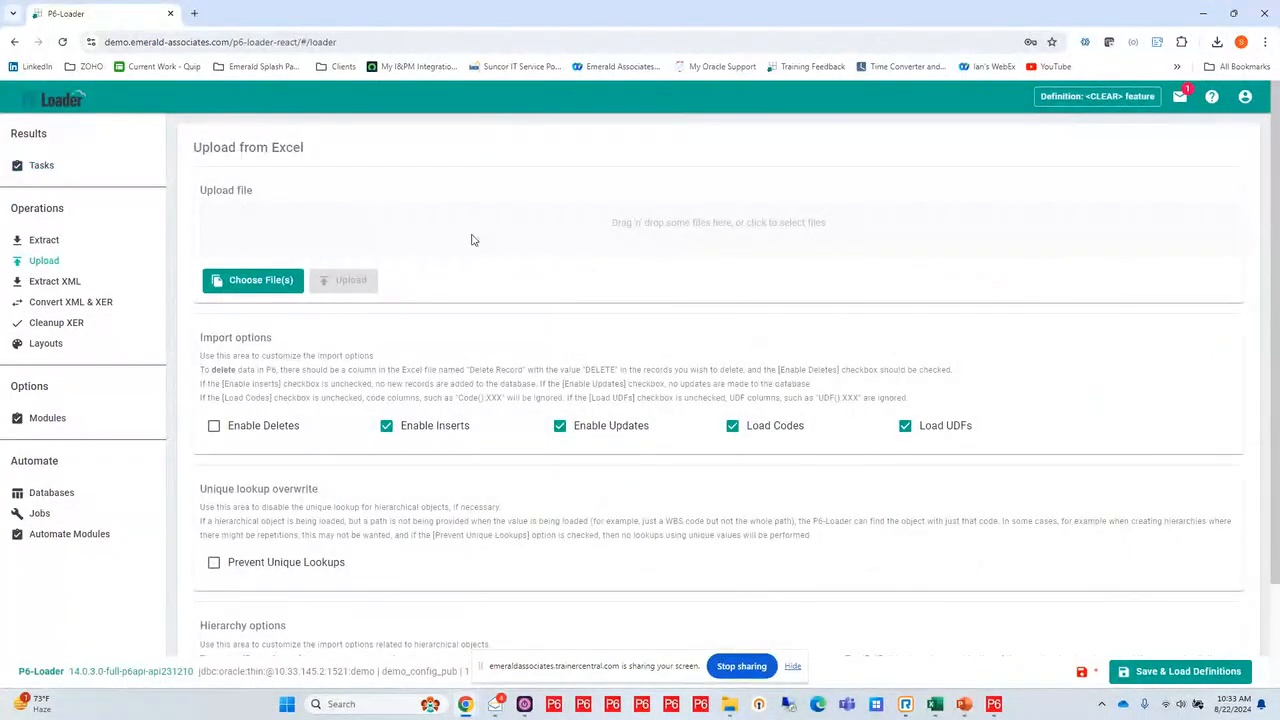
left_click(474, 240)
left_click(157, 163)
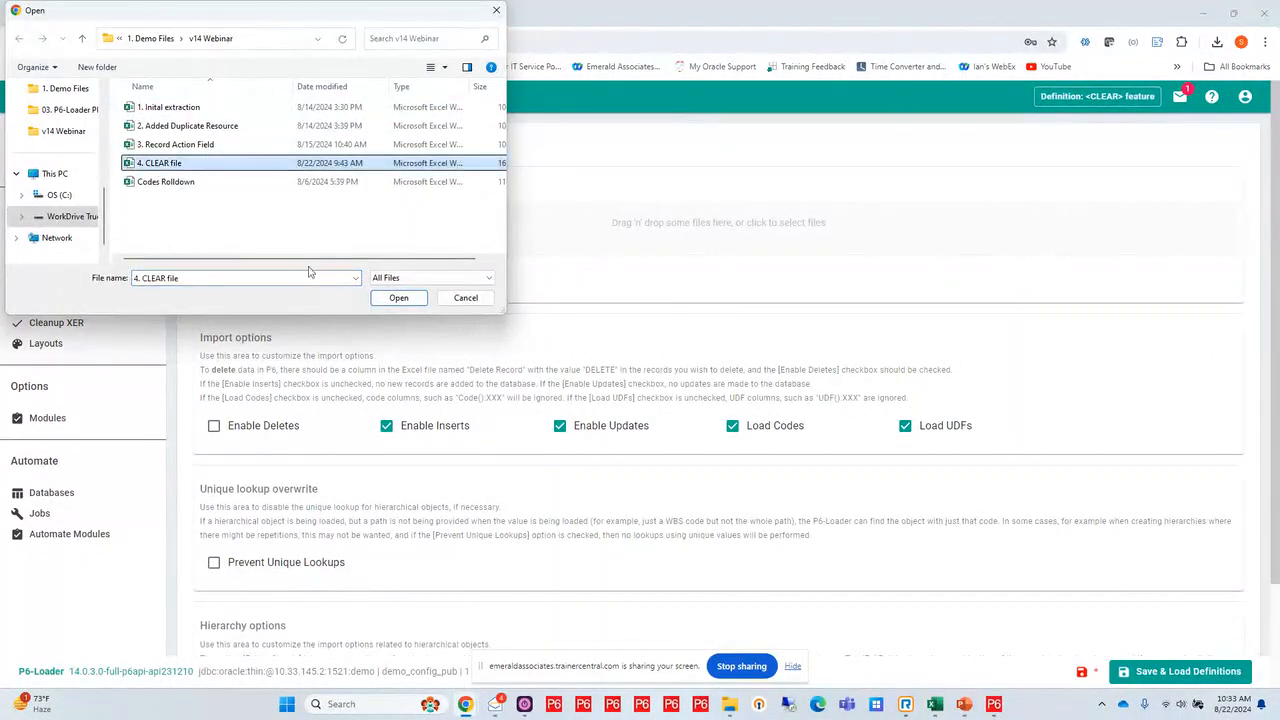
left_click(399, 298)
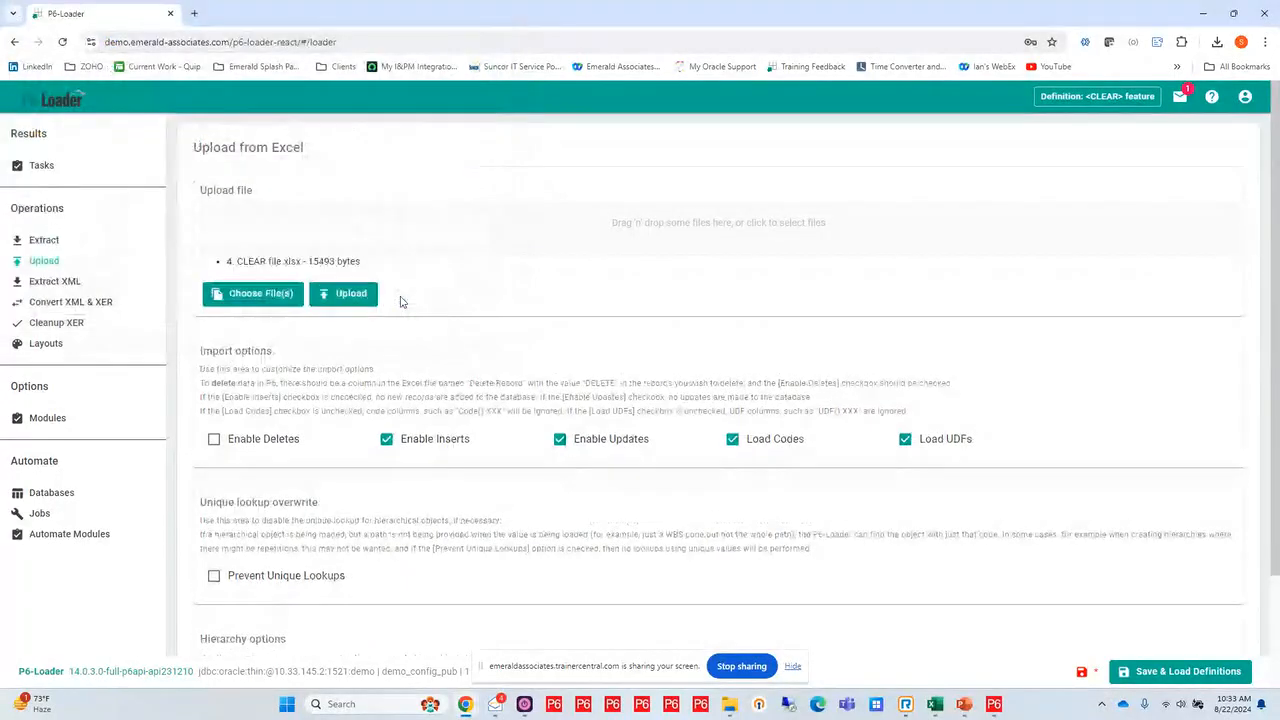
left_click(346, 300)
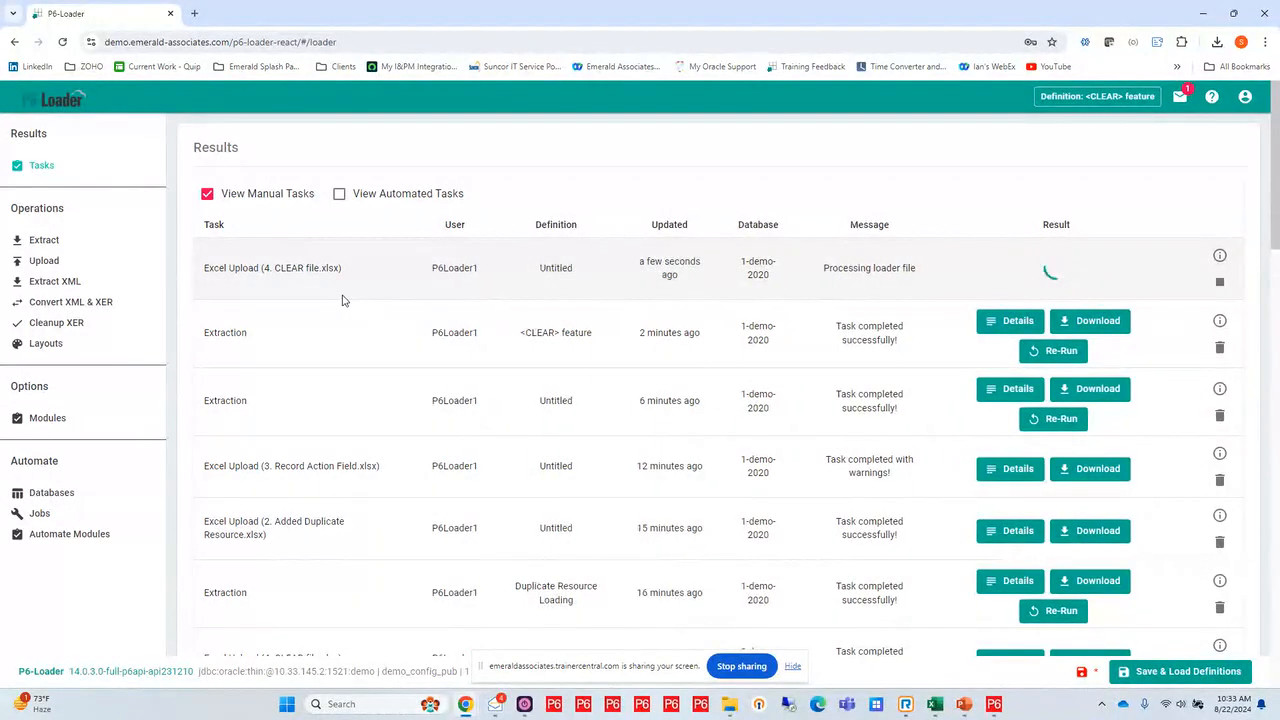
Step: Switch to Primavera P6 and refresh the P6L-v14-CLEAR activities to check the Comments / Notes and WorkOrder values
left_click(993, 704)
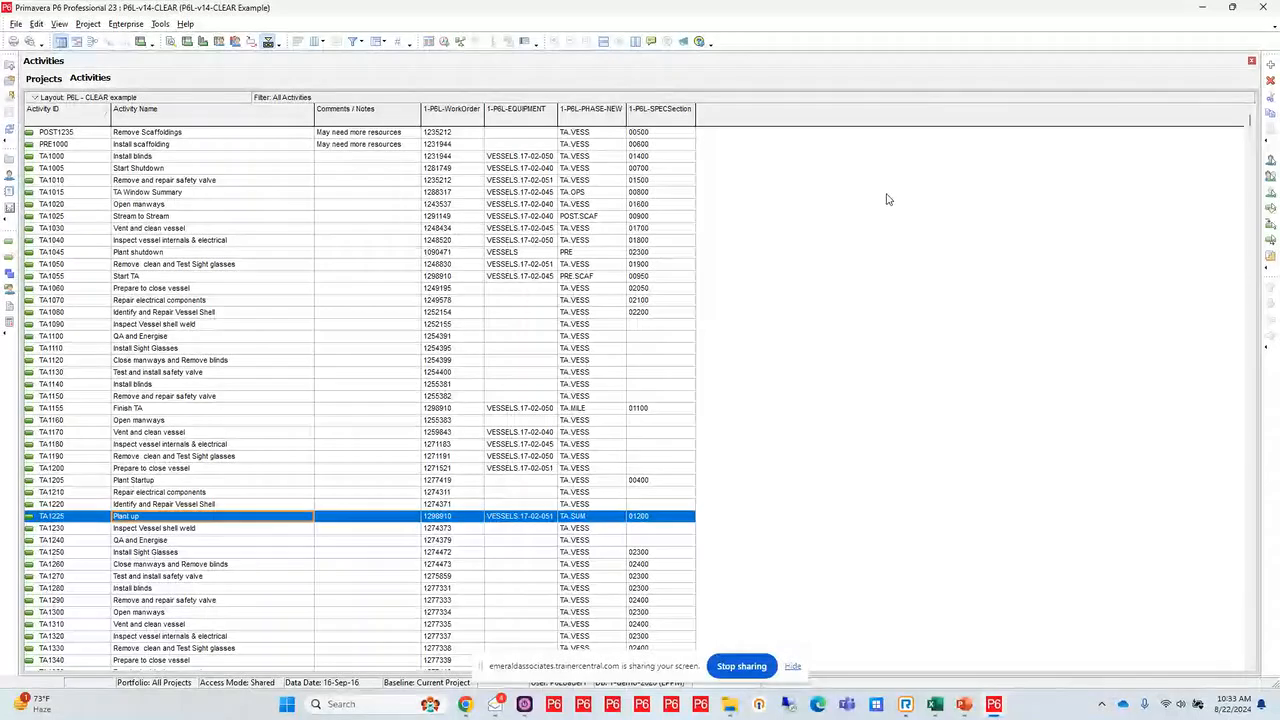
key("F5")
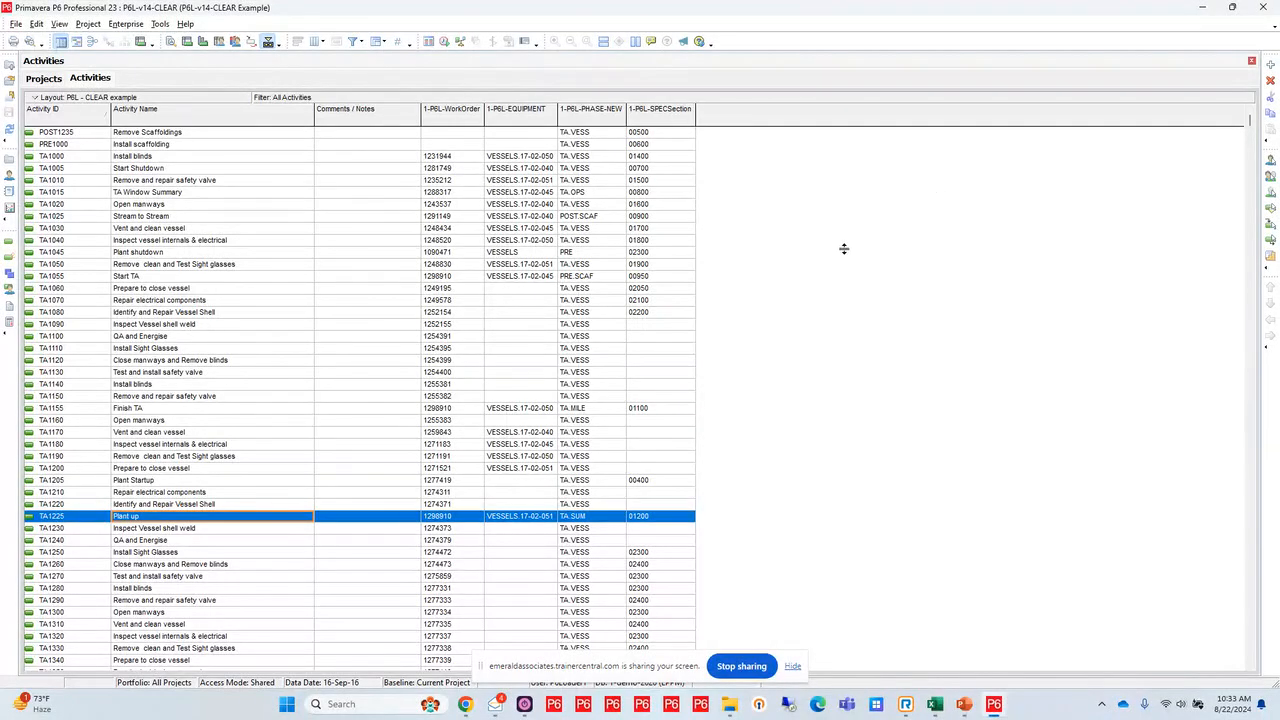
mouse_move(465, 705)
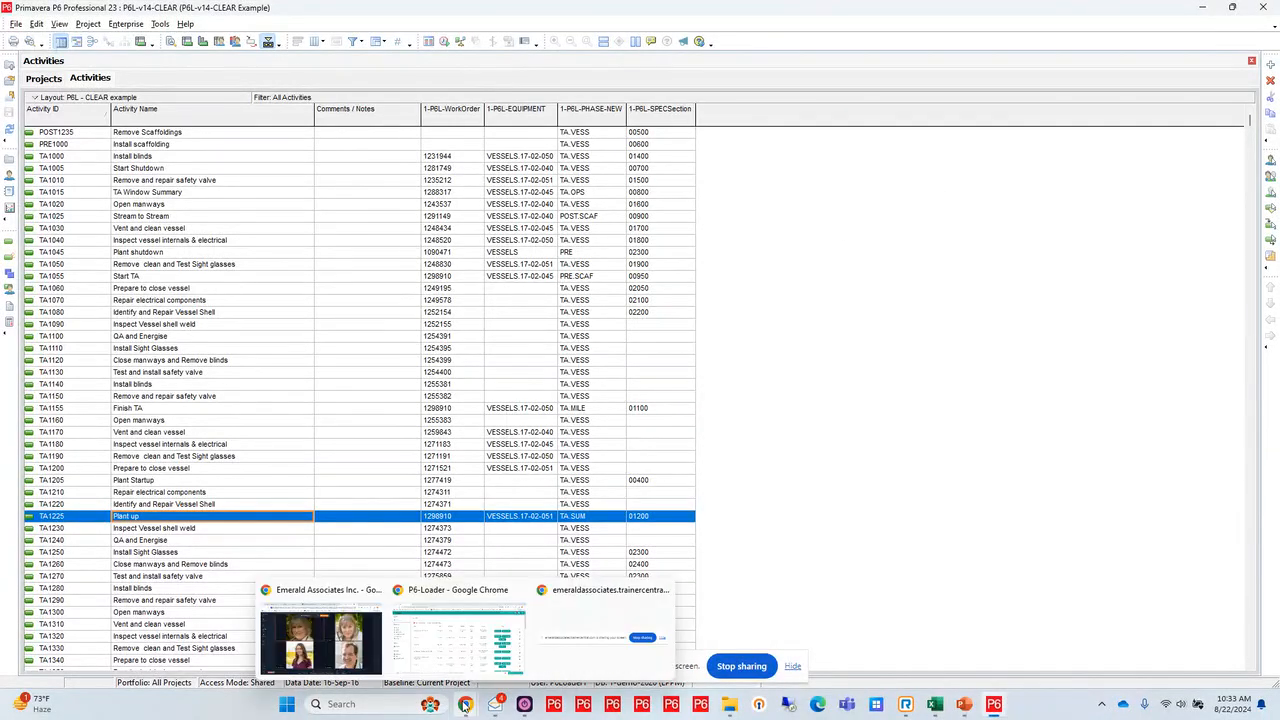